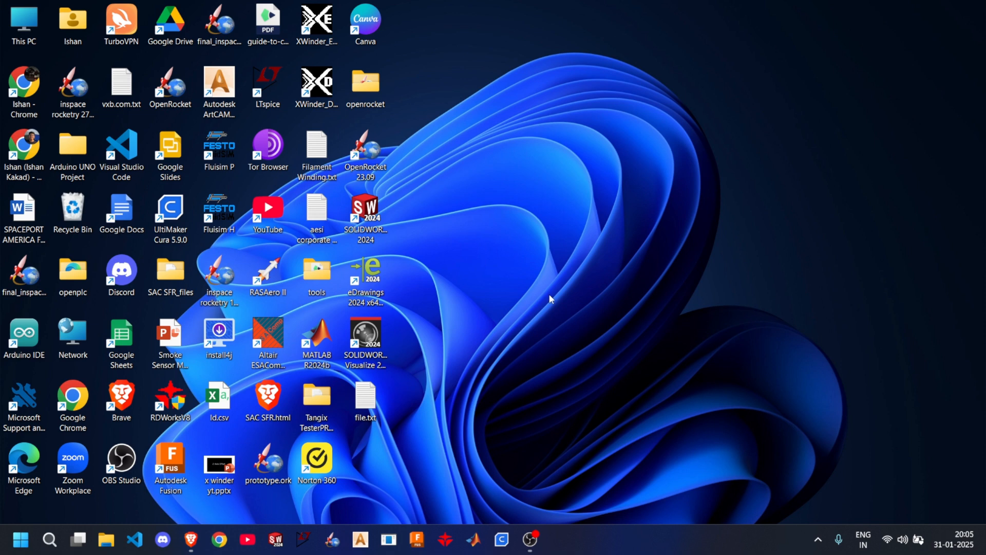
# - In the Brave browser, search Google for Ansys student teams in a new tab and open the Ansys Student Design Teams page
pyautogui.click(192, 537)
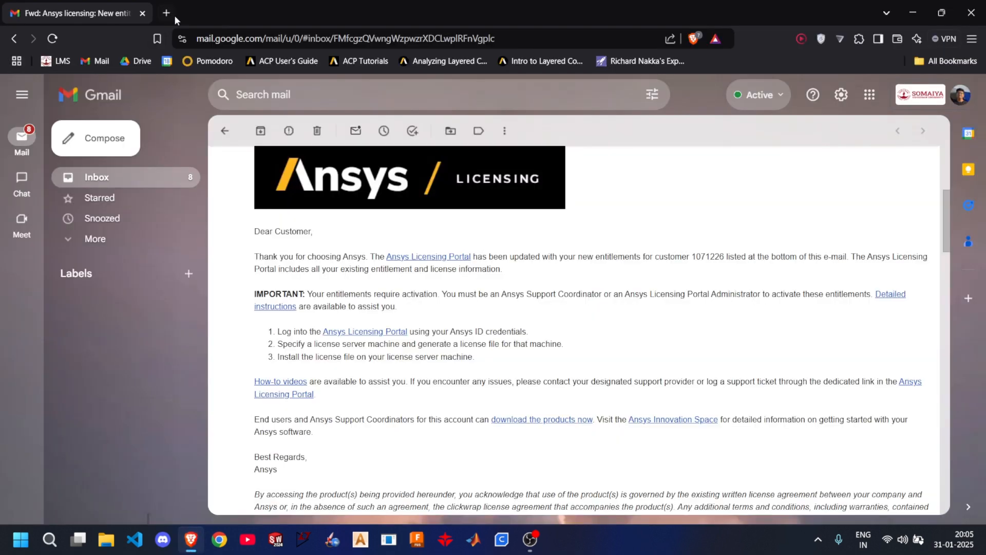
pyautogui.click(173, 14)
pyautogui.write('g')
pyautogui.press('Return')
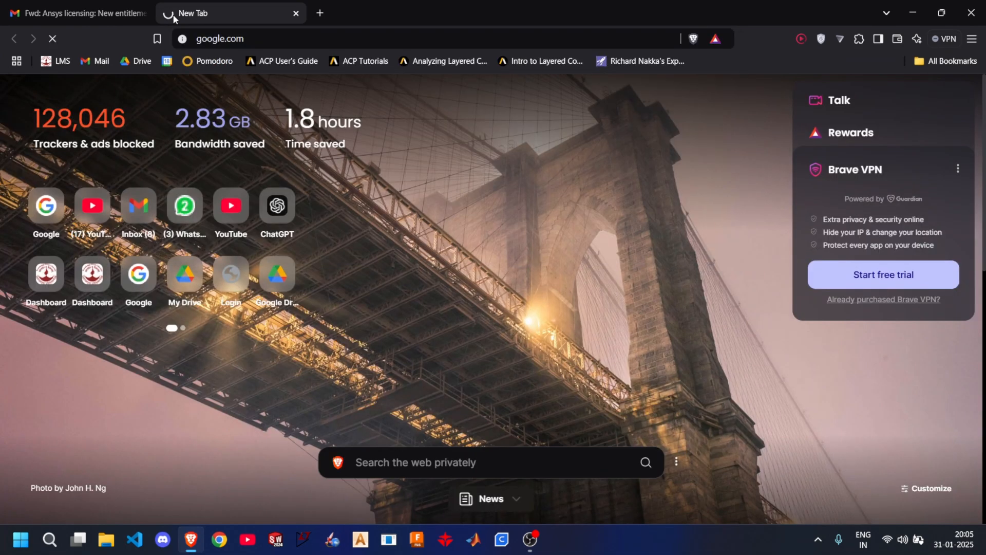
pyautogui.write('ansys')
pyautogui.press('Down')
pyautogui.press('Return')
pyautogui.click(200, 194)
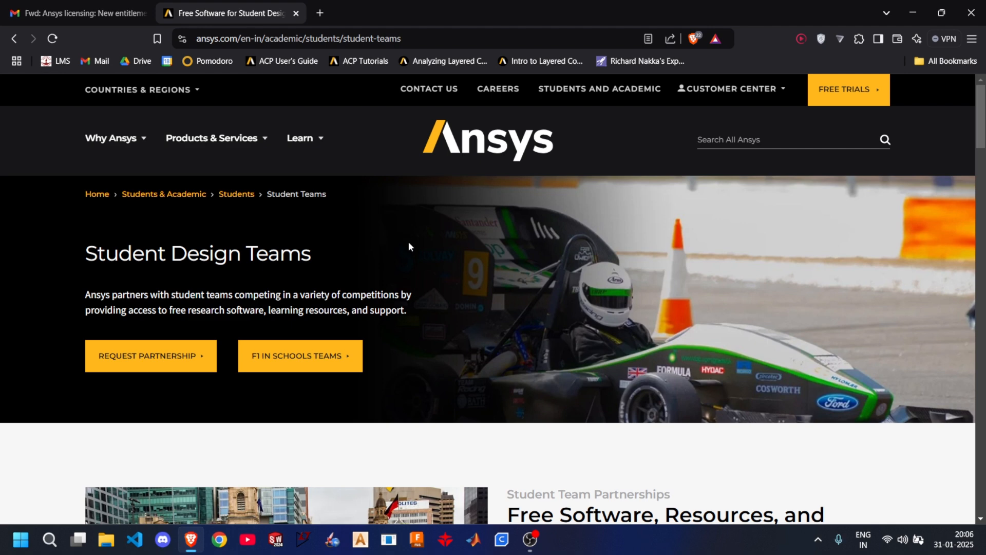
# - Open the partnership request form, then review the Student Design Teams page down to its free Innovation Courses
pyautogui.click(193, 355)
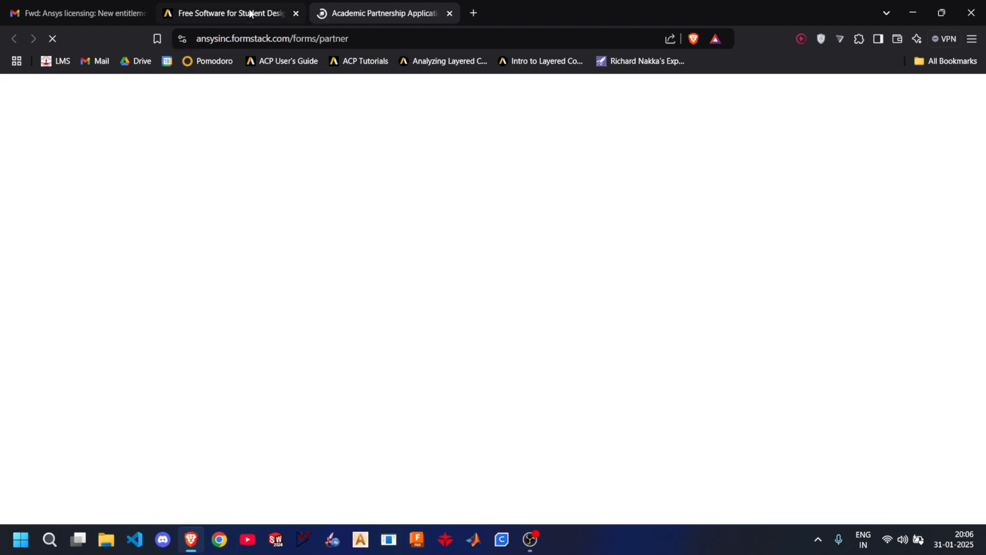
pyautogui.click(250, 14)
pyautogui.scroll(-2, 387, 128)
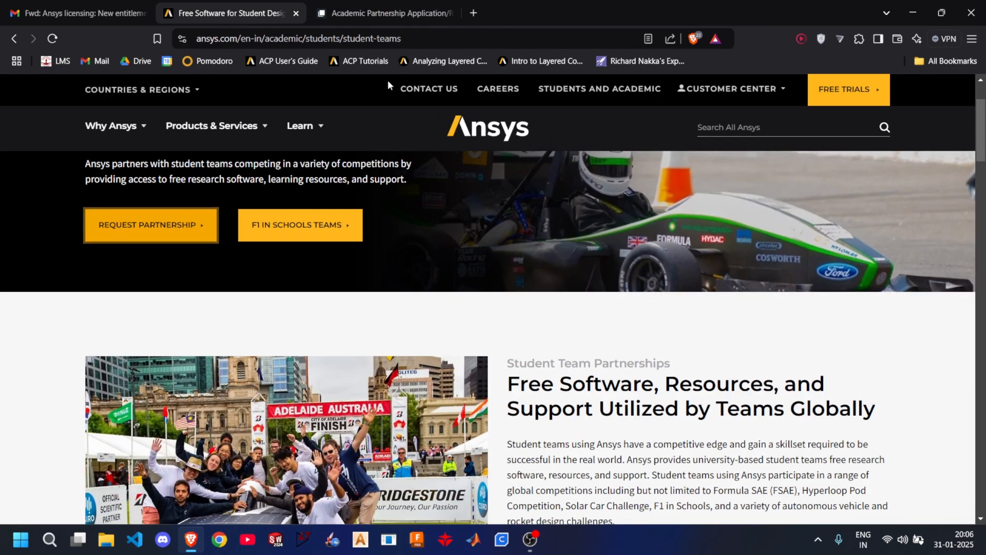
pyautogui.scroll(-3, 530, 233)
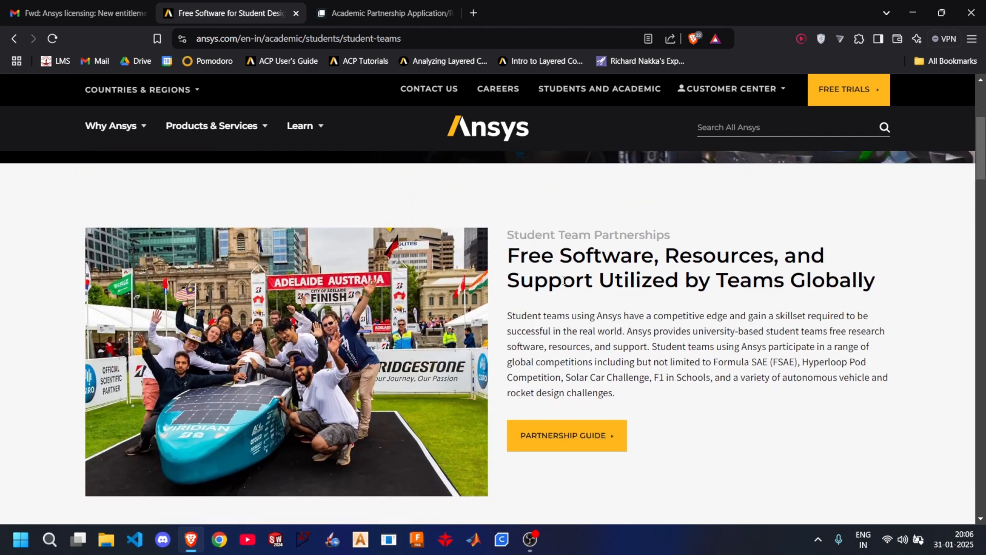
pyautogui.scroll(-2, 567, 288)
pyautogui.scroll(-4, 561, 352)
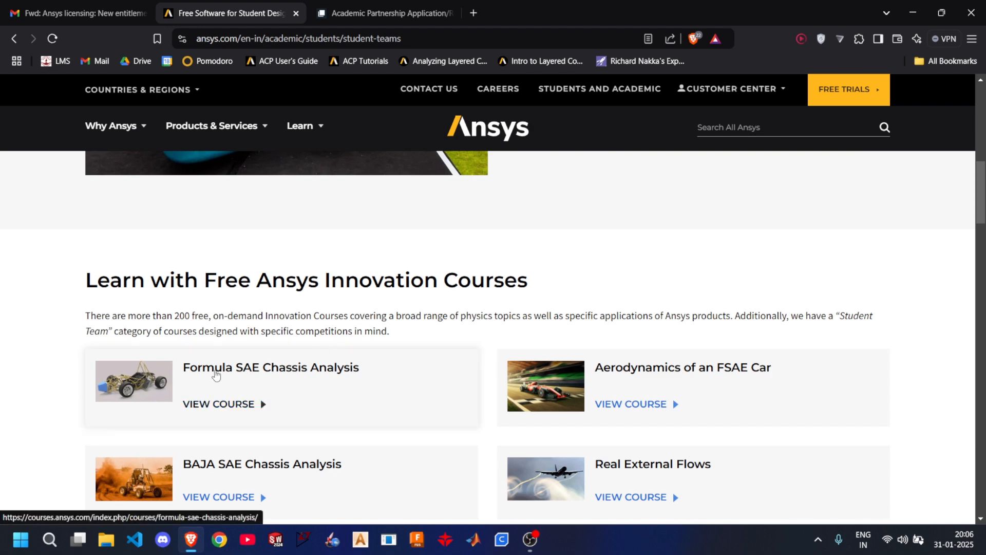
pyautogui.scroll(-1, 221, 371)
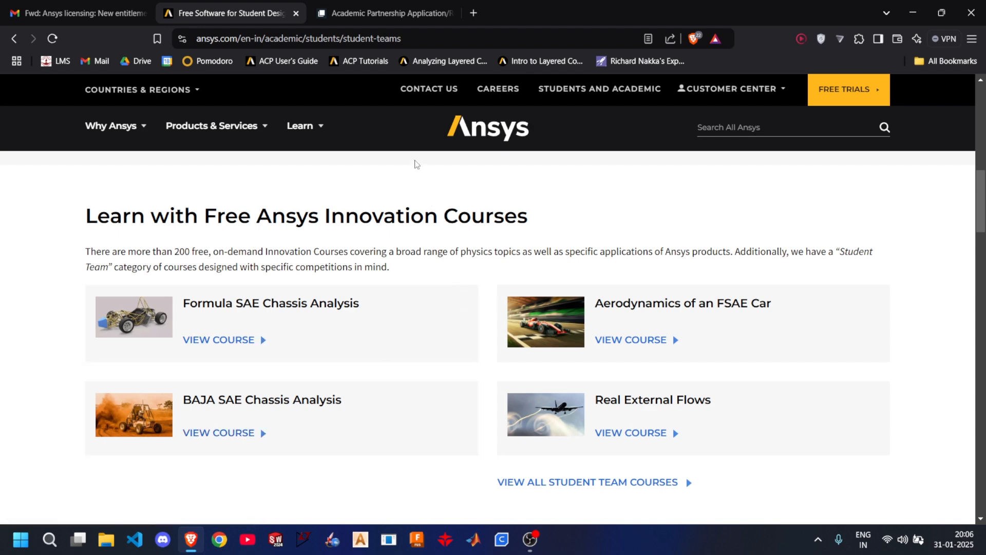
# - Examine the fields of the Academic Partnership Application Form down to its end and close the form
pyautogui.click(382, 14)
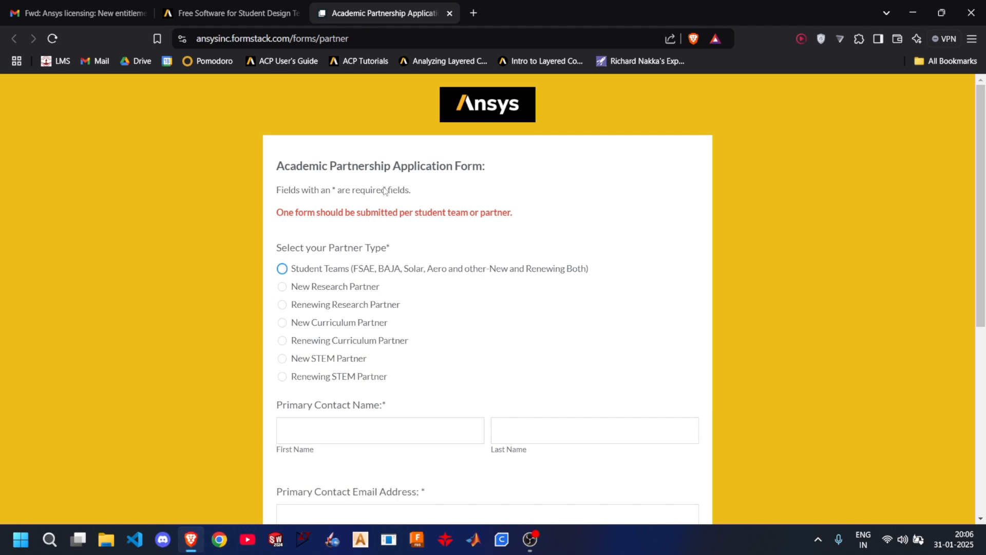
pyautogui.scroll(-4, 388, 195)
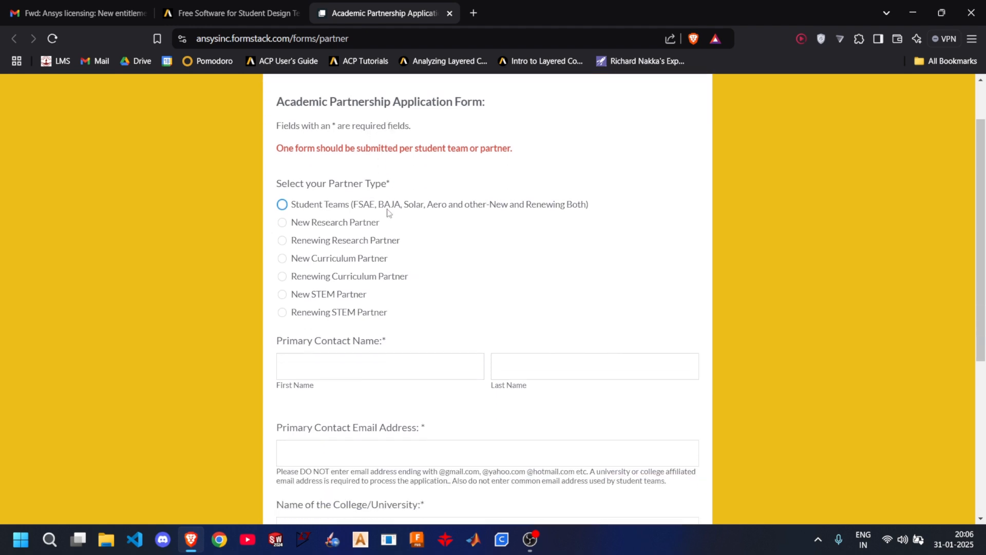
pyautogui.scroll(-3, 392, 236)
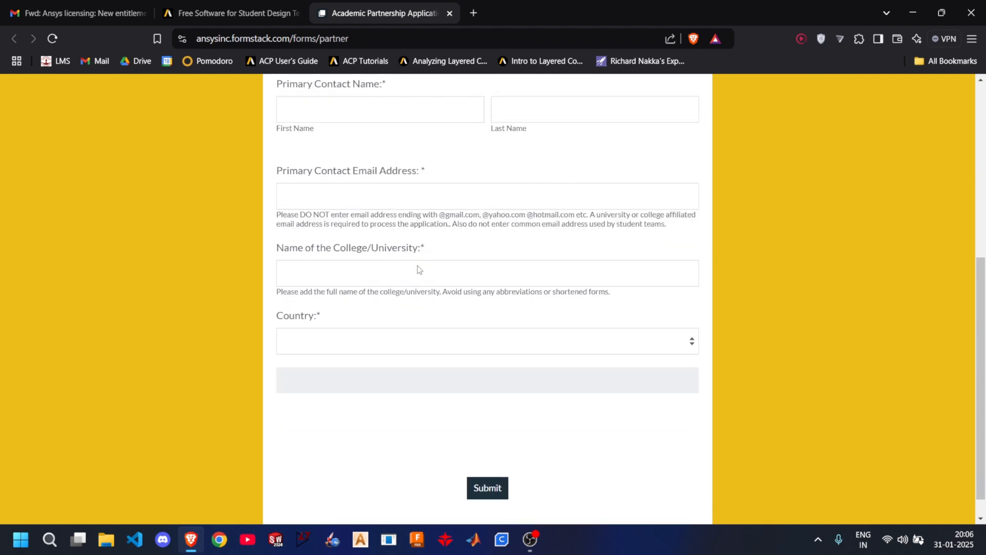
pyautogui.click(448, 15)
# - Examine the activation instructions in the Ansys licensing e-mail in Gmail
pyautogui.click(70, 4)
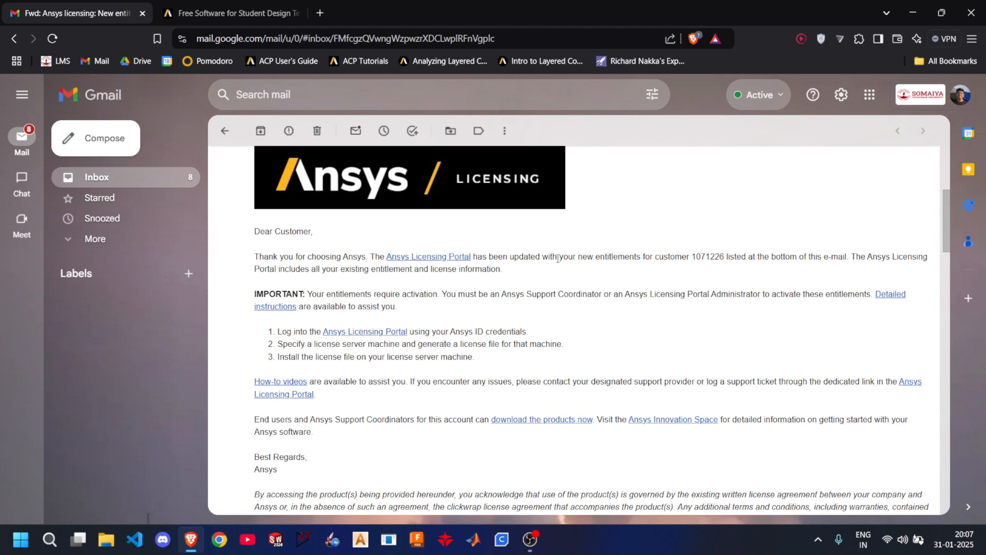
pyautogui.scroll(-1, 540, 252)
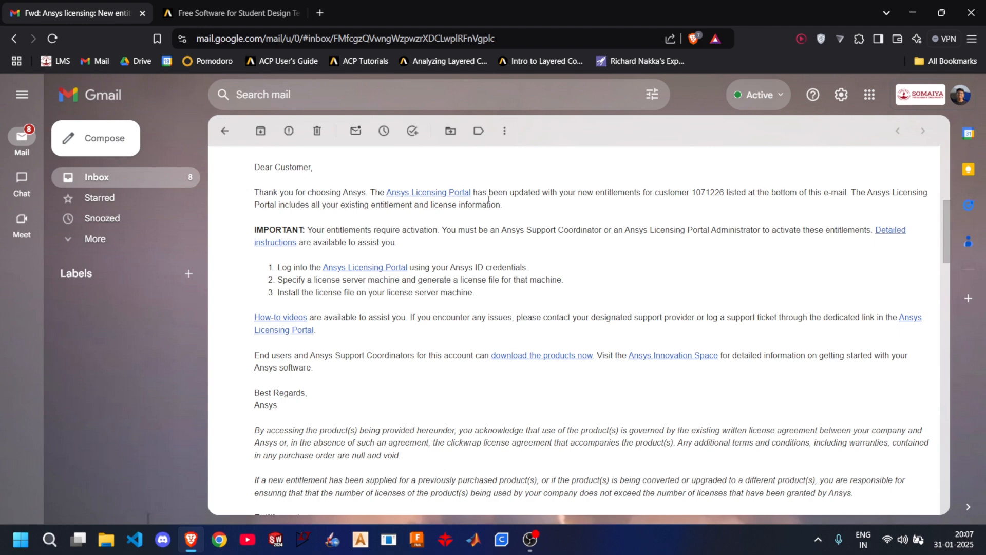
pyautogui.scroll(1, 490, 203)
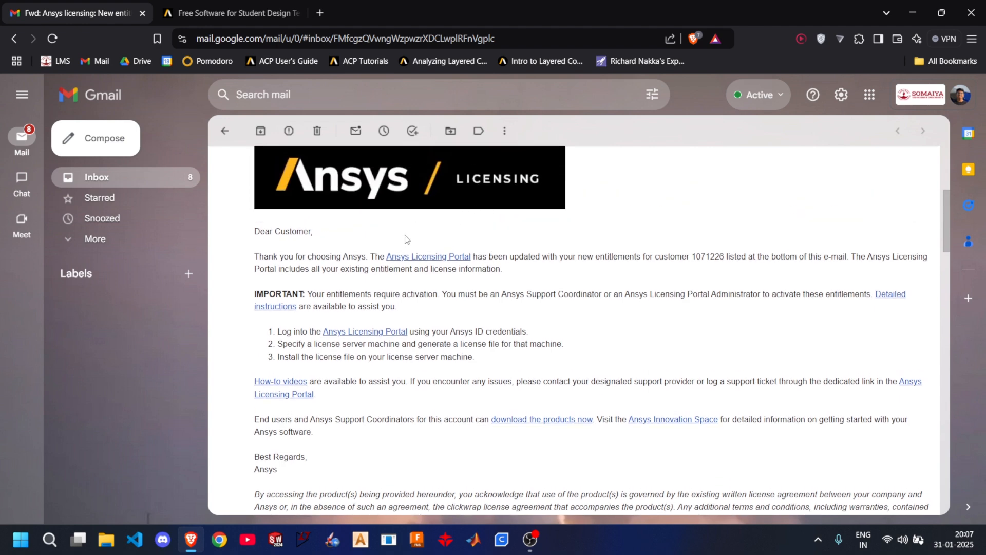
# - Search Google for "ansys id" in a new tab and open the Ansys ID support page from the results
pyautogui.click(317, 18)
pyautogui.write('google.com')
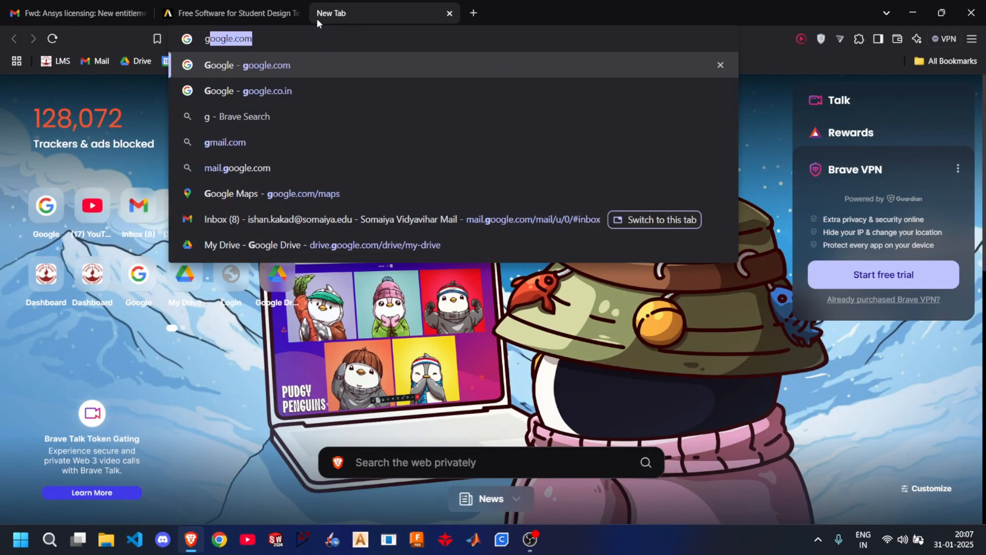
pyautogui.press('Return')
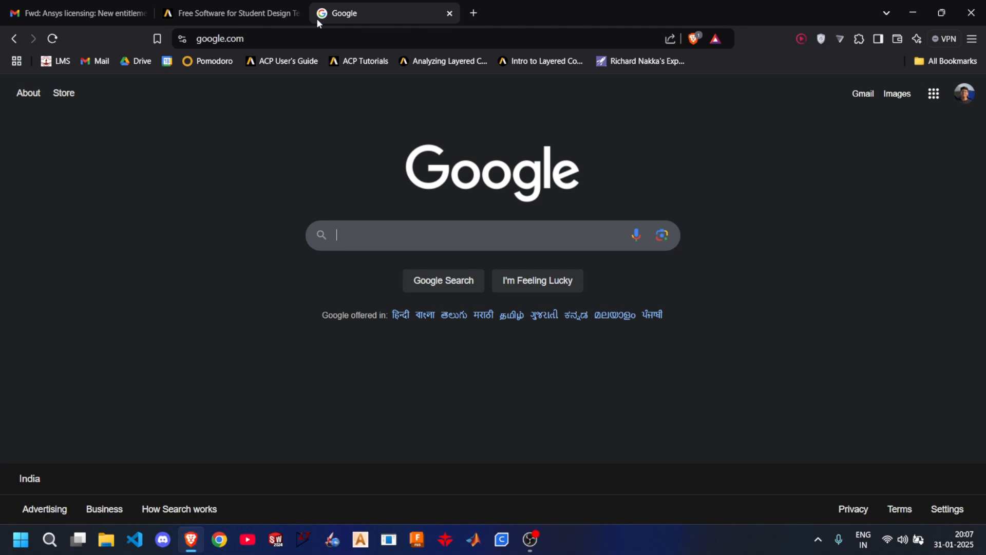
pyautogui.write('ansys id')
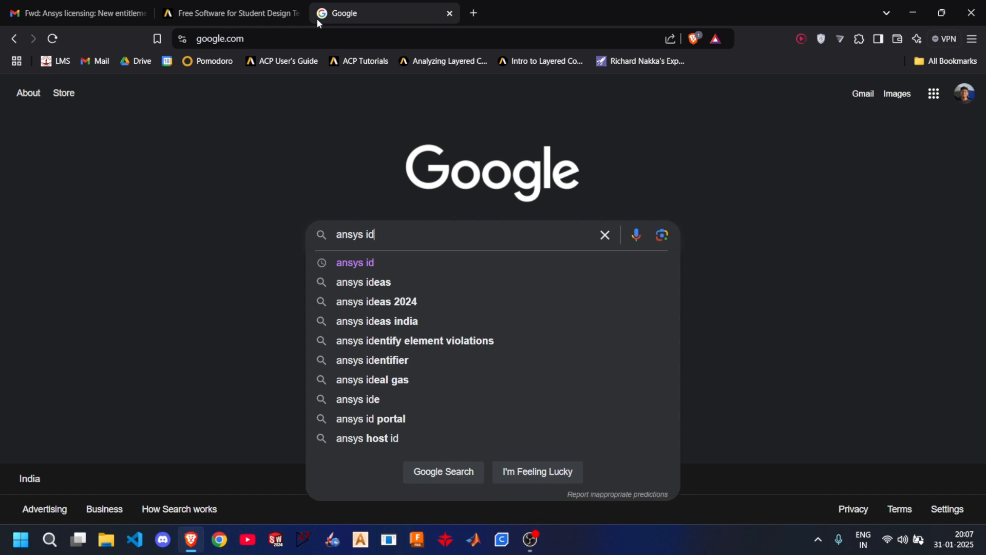
pyautogui.press('Return')
pyautogui.click(190, 201)
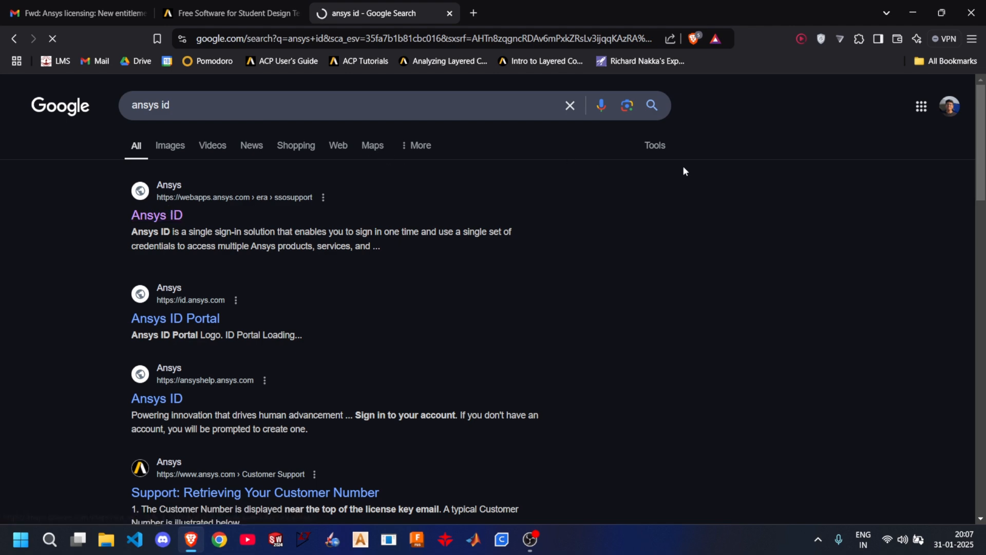
# - Open the Ansys Account portal from the Ansys ID page and go to its sign-in form
pyautogui.scroll(-4, 216, 296)
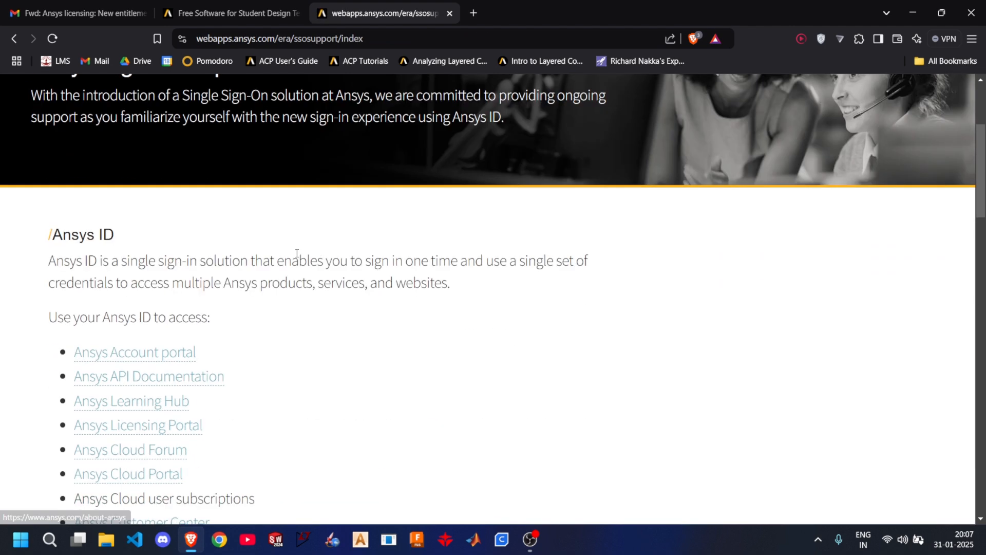
pyautogui.click(152, 358)
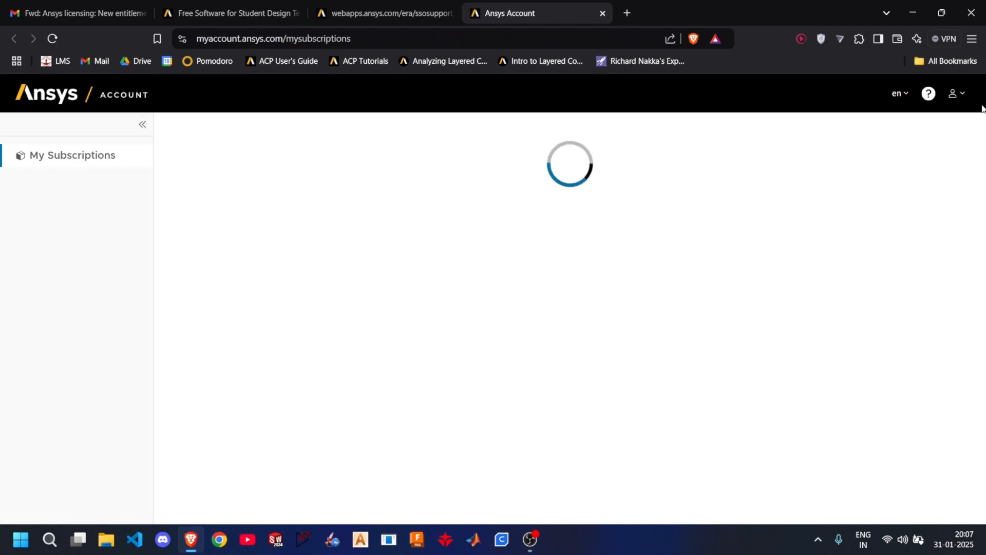
pyautogui.click(958, 94)
pyautogui.click(896, 188)
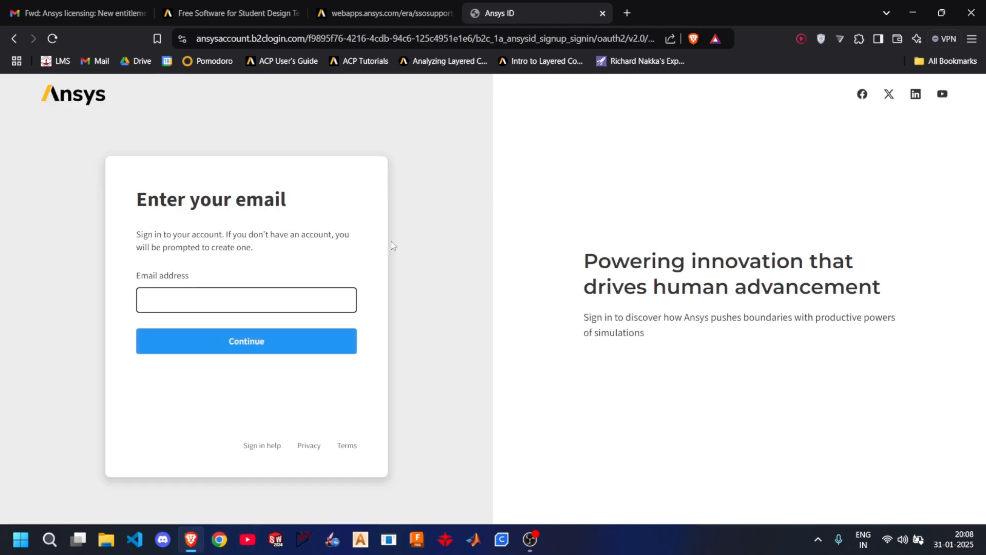
# - Sign in to the Ansys account with the saved university e-mail address and the saved account password
pyautogui.click(274, 303)
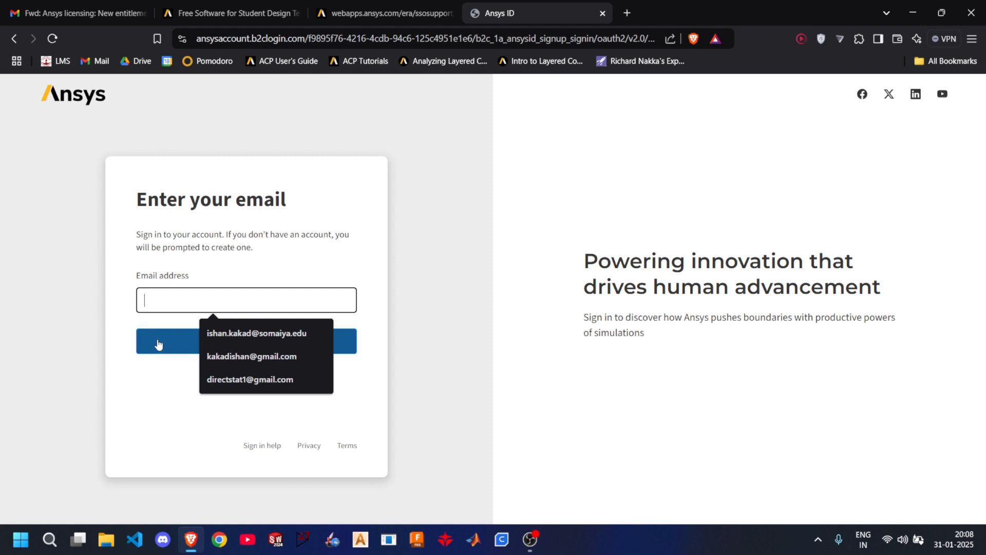
pyautogui.click(267, 333)
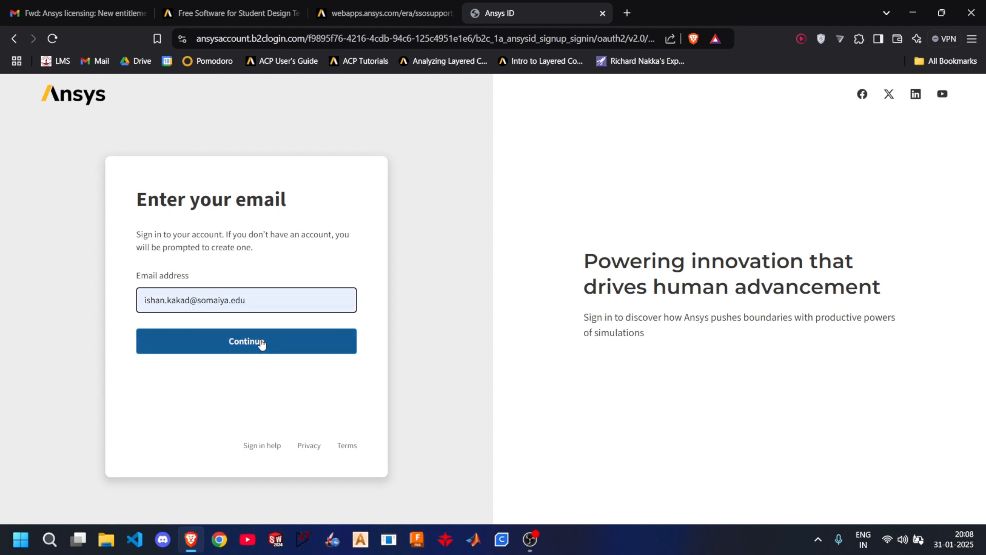
pyautogui.click(261, 343)
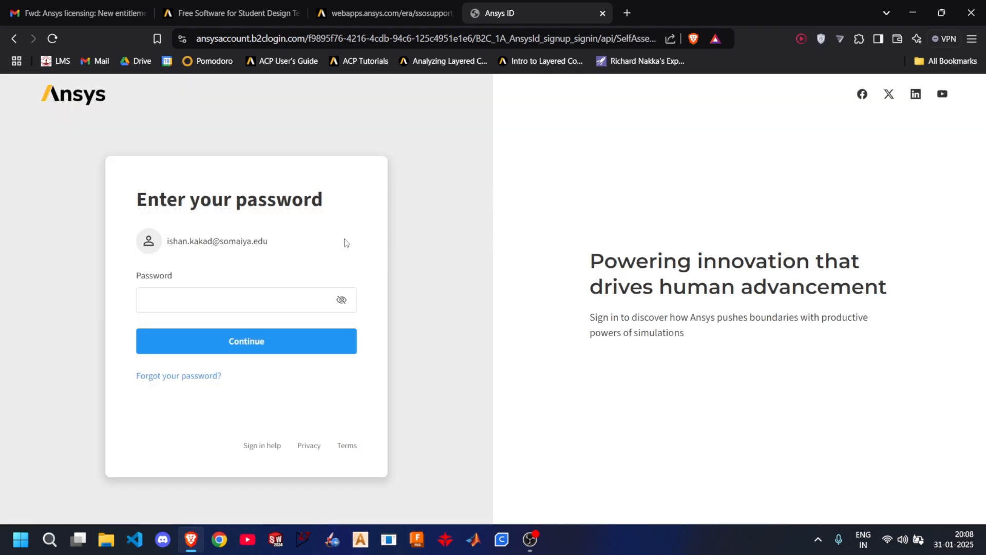
pyautogui.click(268, 302)
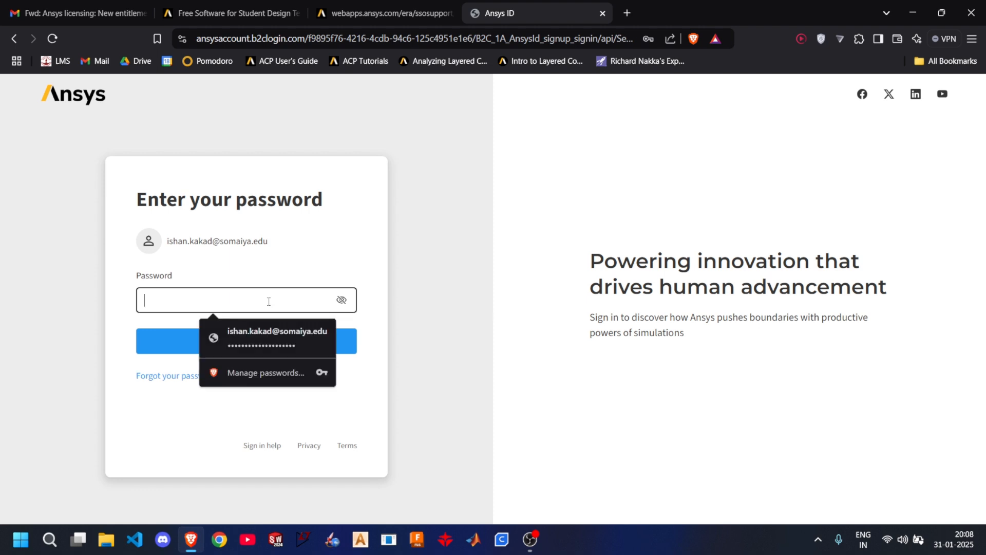
pyautogui.click(273, 326)
pyautogui.click(266, 348)
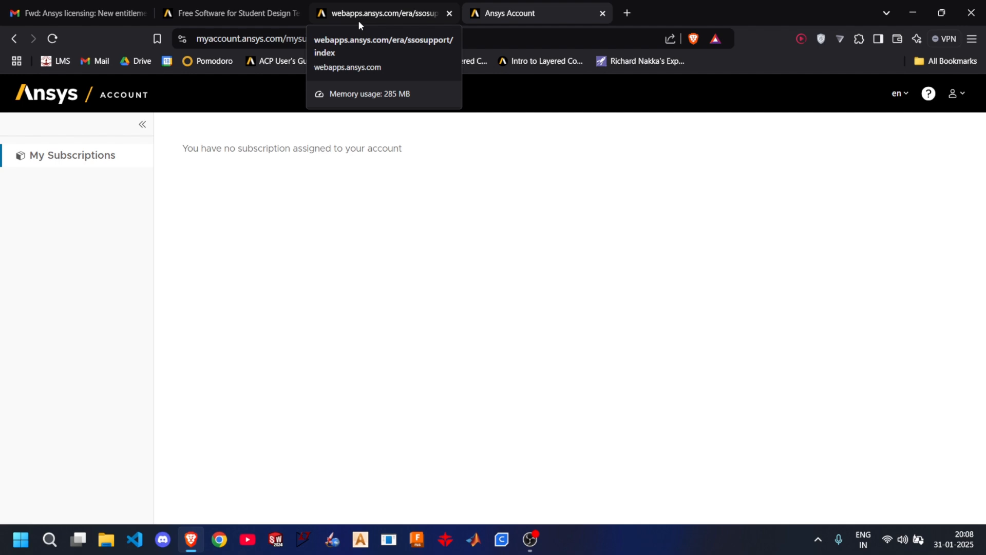
# - Highlight the customer number in the Ansys licensing e-mail and return to the Ansys Account page
pyautogui.click(67, 13)
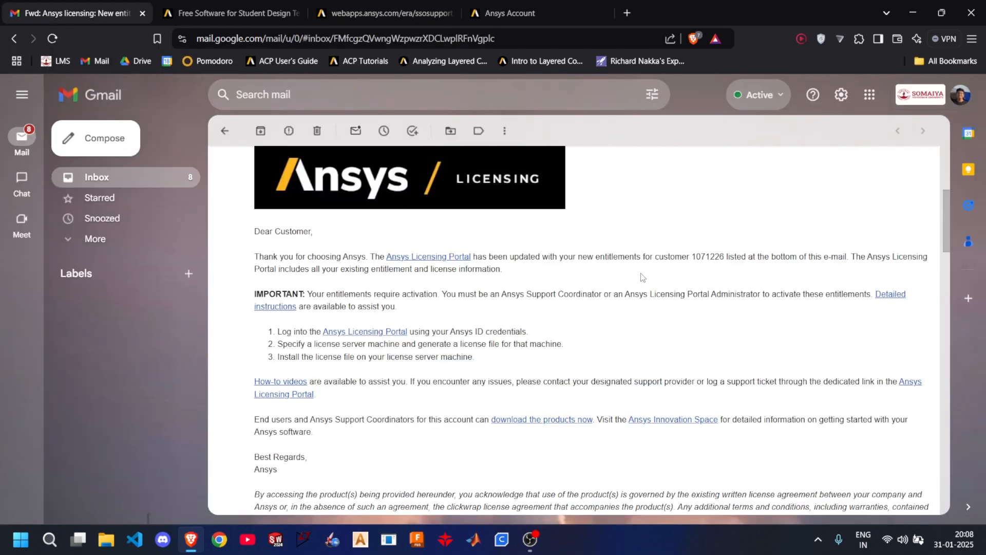
pyautogui.moveTo(692, 258); pyautogui.dragTo(726, 257)
pyautogui.click(537, 17)
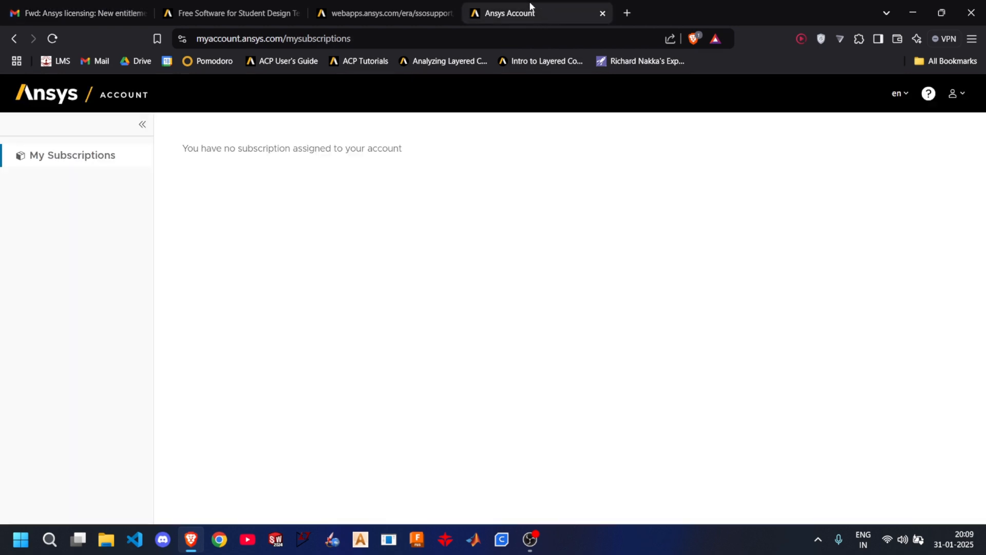
pyautogui.click(416, 11)
pyautogui.click(509, 16)
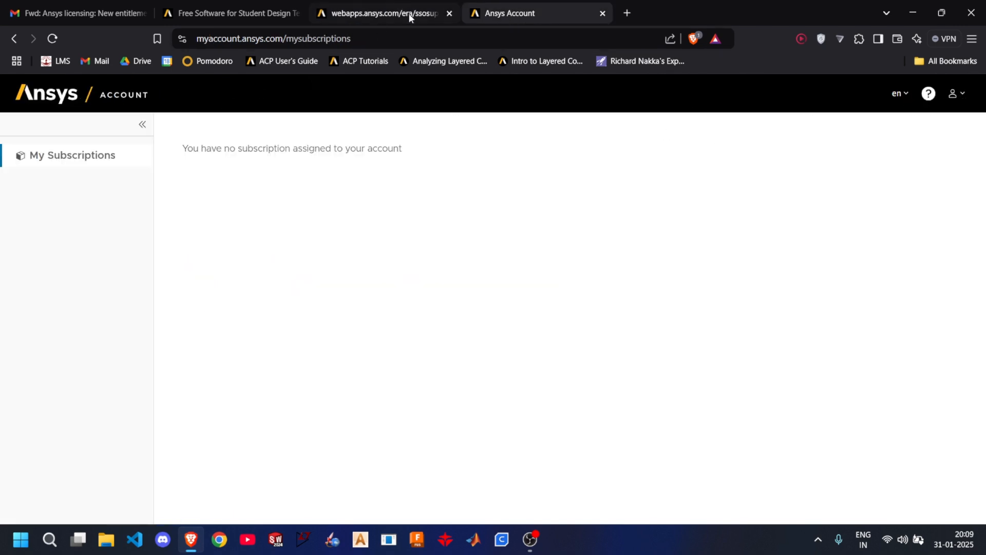
# - Search Google for "ansys customer portal" in the Ansys Account tab and open the Ansys Customer Portal at support.ansys.com
pyautogui.click(421, 41)
pyautogui.write('google.com')
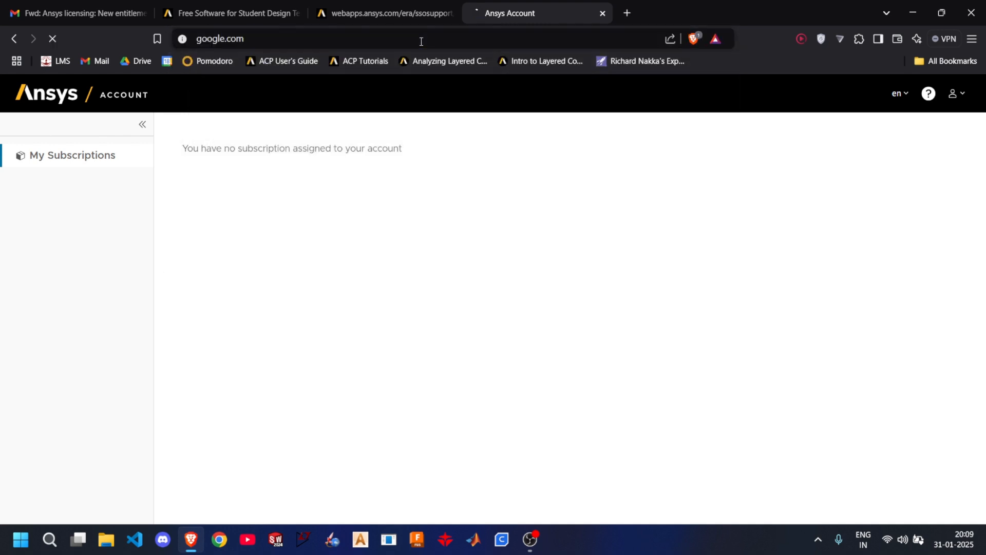
pyautogui.press('Return')
pyautogui.write('ansys')
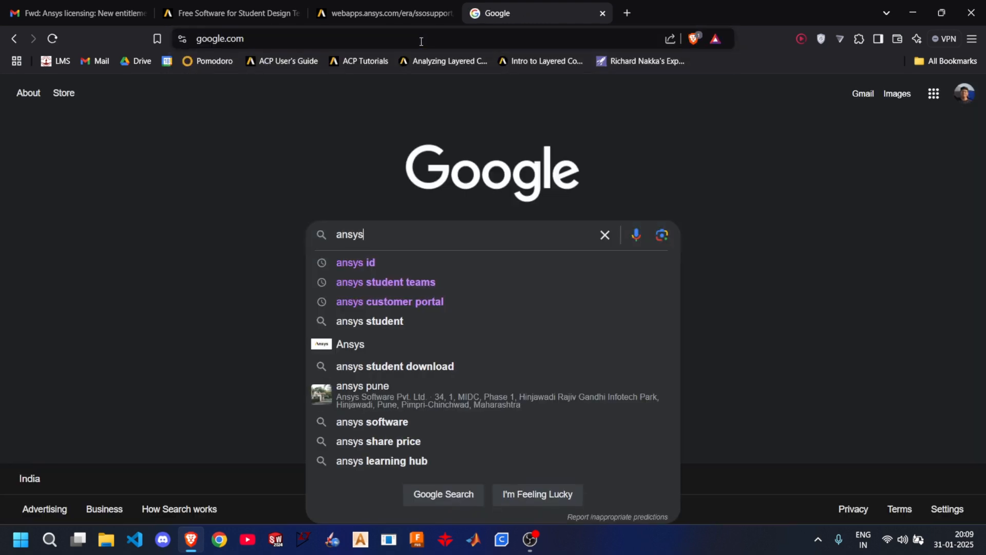
pyautogui.press('Down')
pyautogui.press('Down')
pyautogui.press('Down')
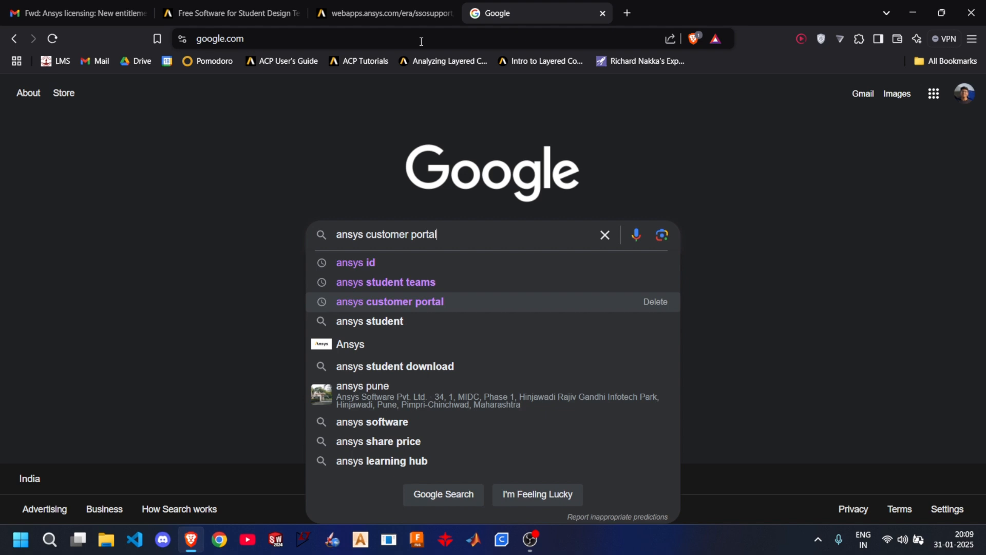
pyautogui.press('Return')
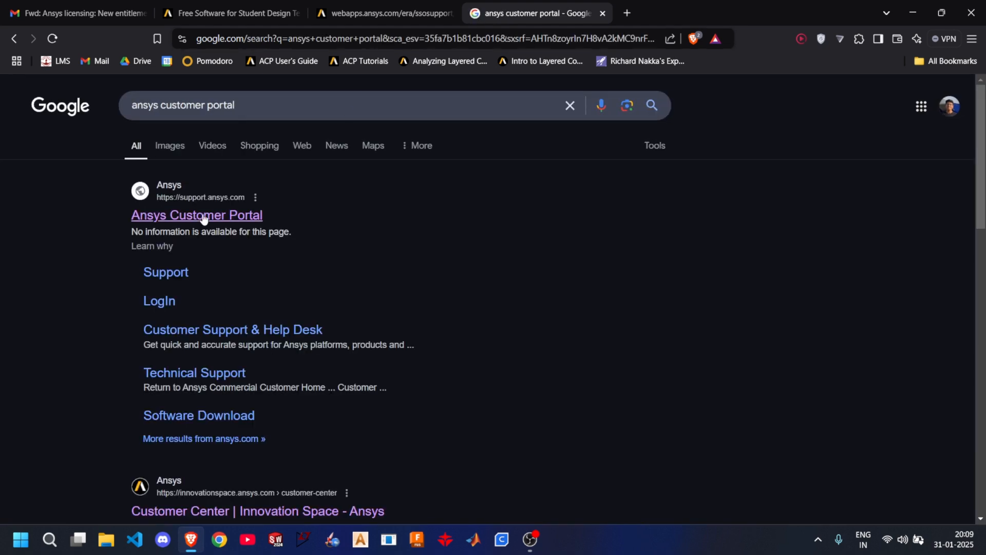
pyautogui.click(205, 218)
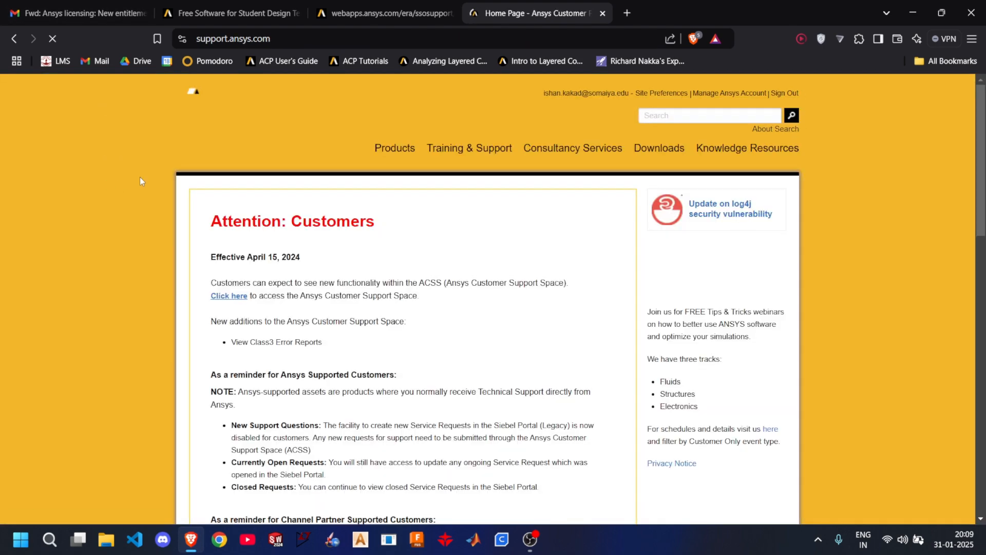
# - Sign out of the Ansys Customer Portal and sign back in with the saved university e-mail address and account password
pyautogui.click(785, 95)
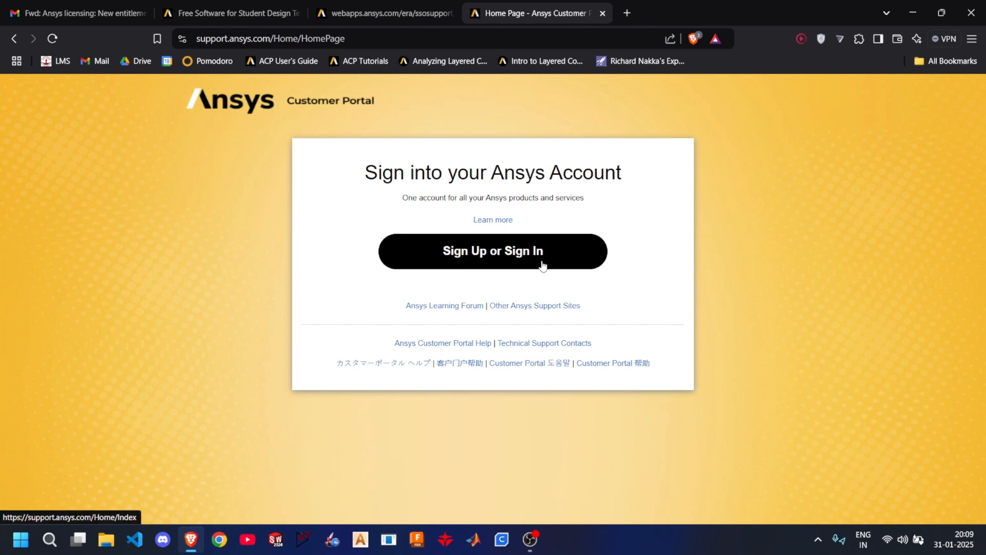
pyautogui.click(543, 265)
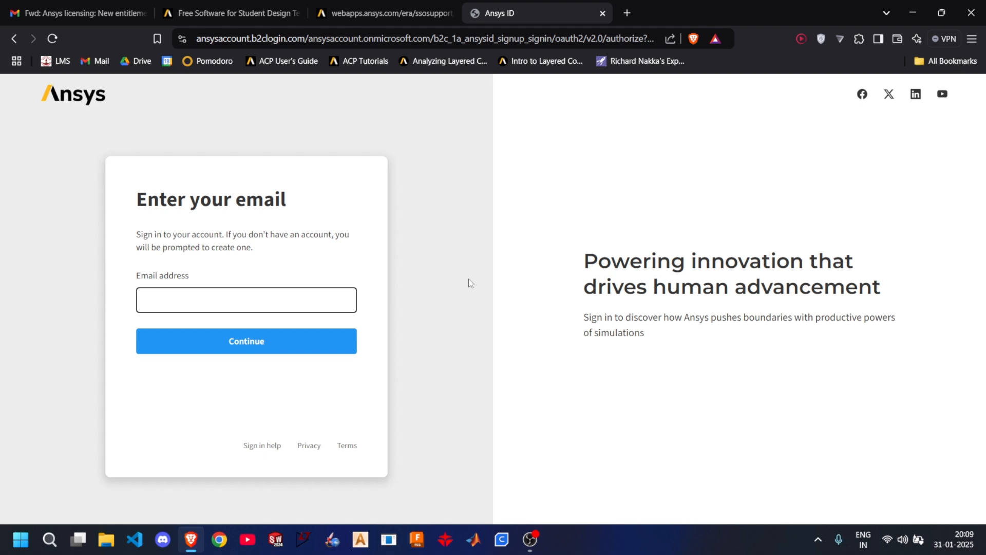
pyautogui.click(293, 297)
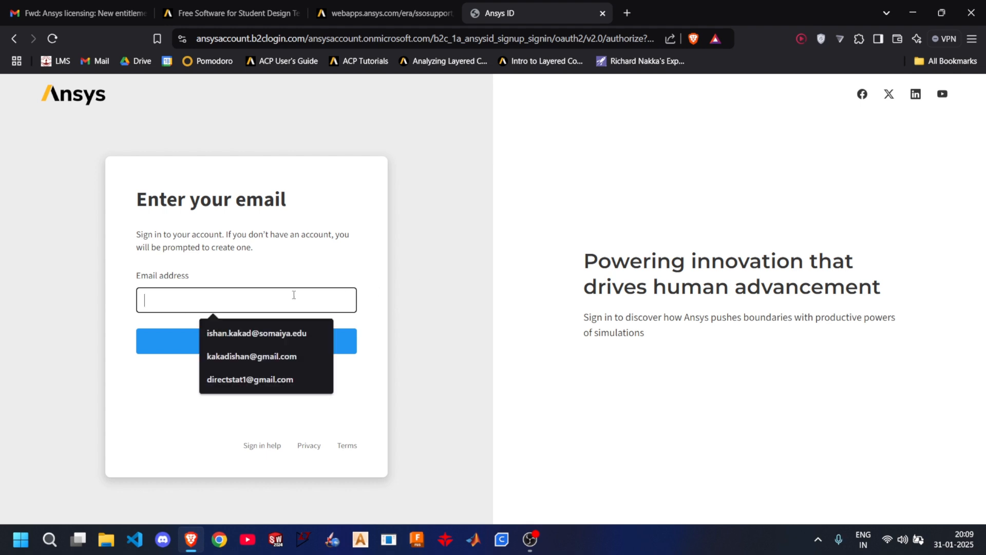
pyautogui.click(262, 336)
pyautogui.click(260, 339)
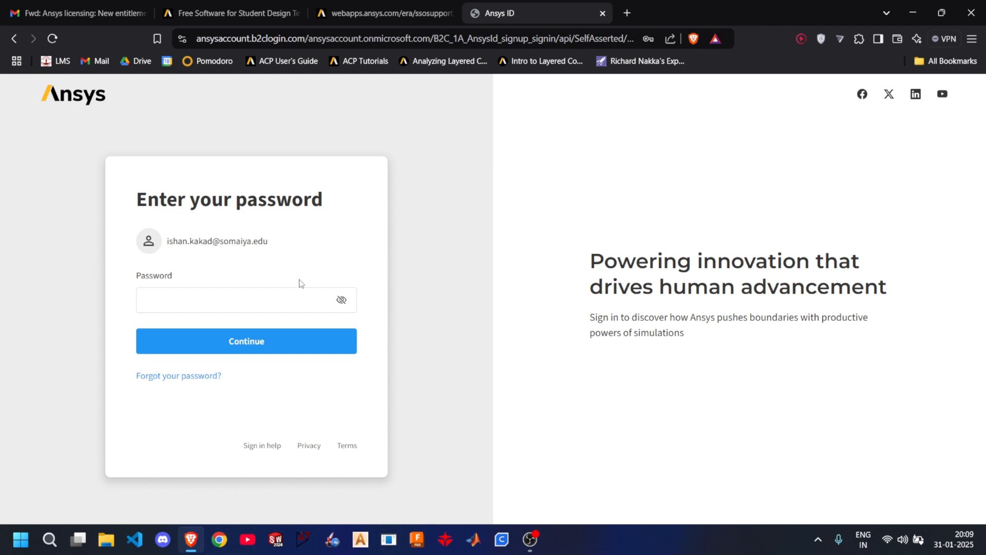
pyautogui.click(277, 295)
pyautogui.click(274, 335)
pyautogui.click(271, 331)
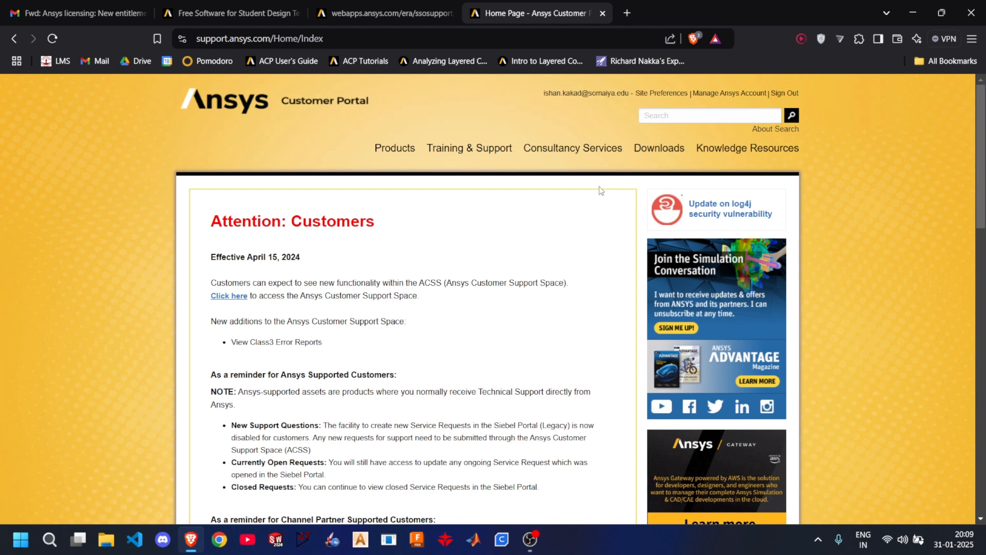
# - Open the Current Release downloads from the Customer Portal and select release 2025 R1 for the Windows x64 operating system
pyautogui.moveTo(668, 164)
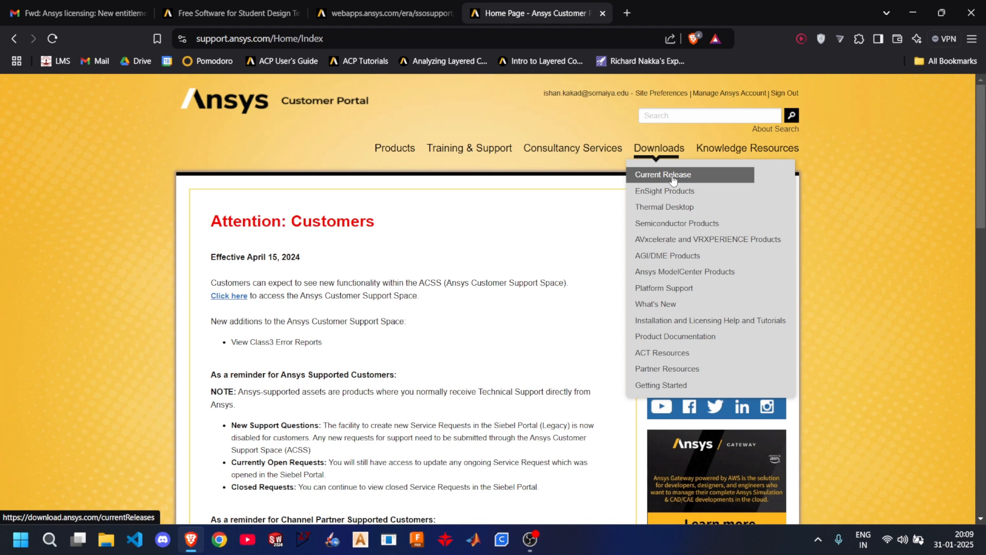
pyautogui.click(672, 177)
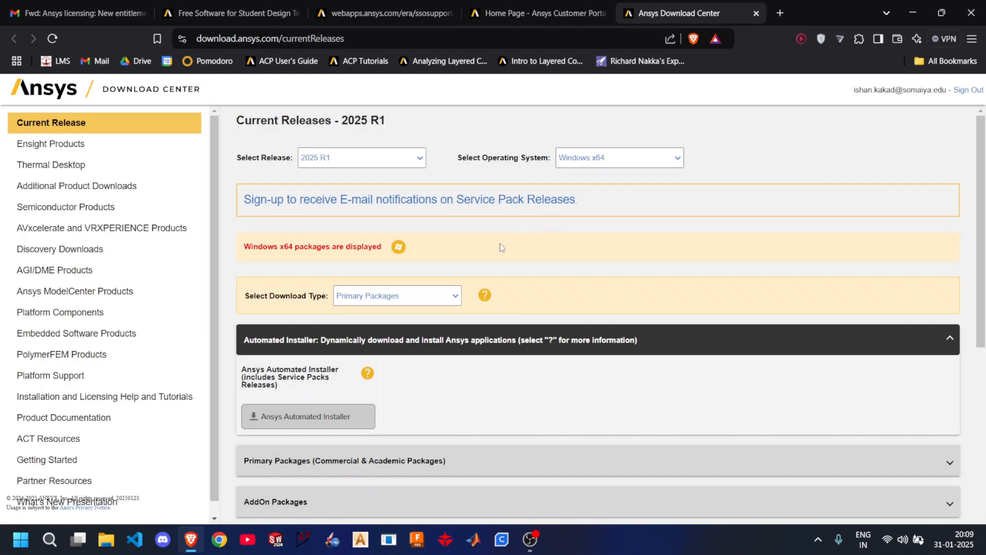
pyautogui.click(420, 162)
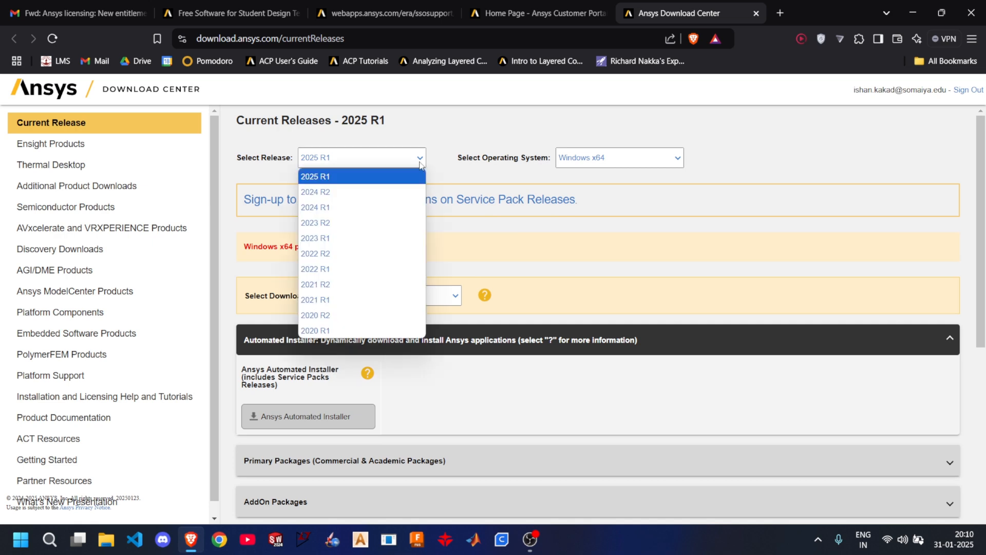
pyautogui.click(370, 177)
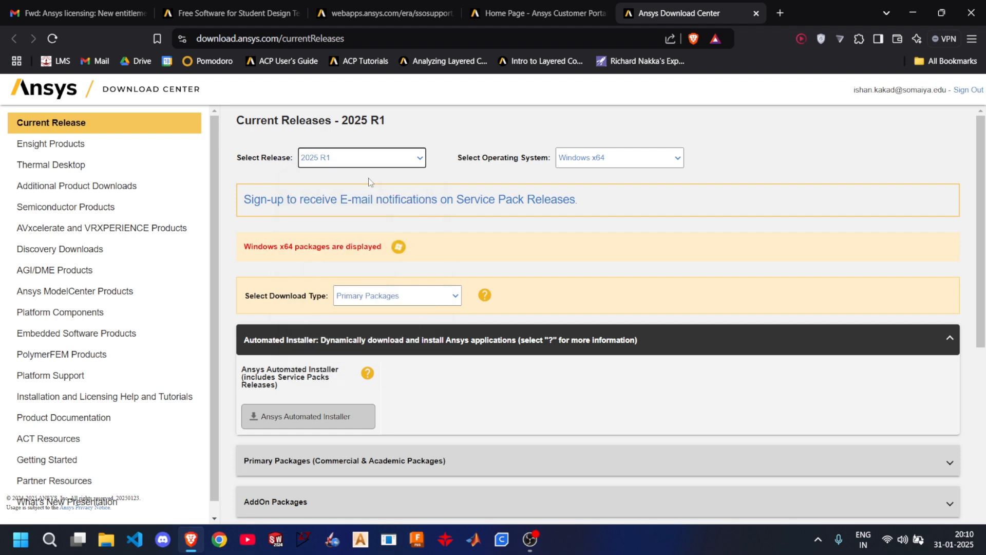
pyautogui.click(598, 163)
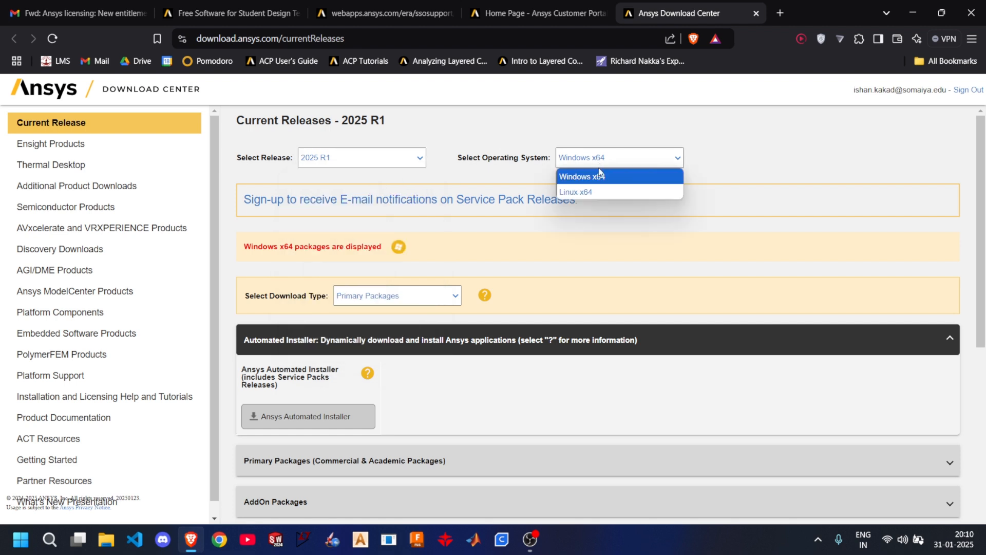
pyautogui.click(564, 179)
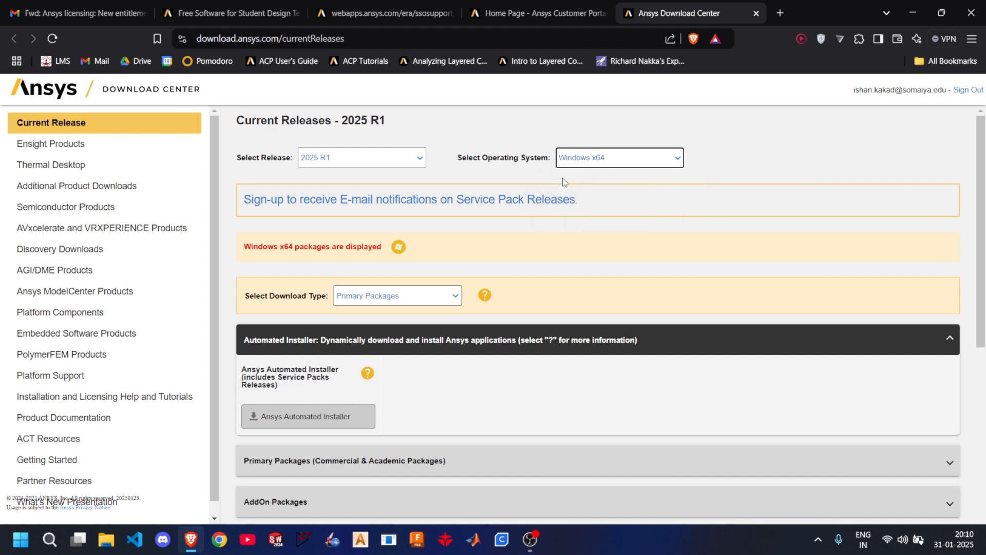
pyautogui.click(586, 162)
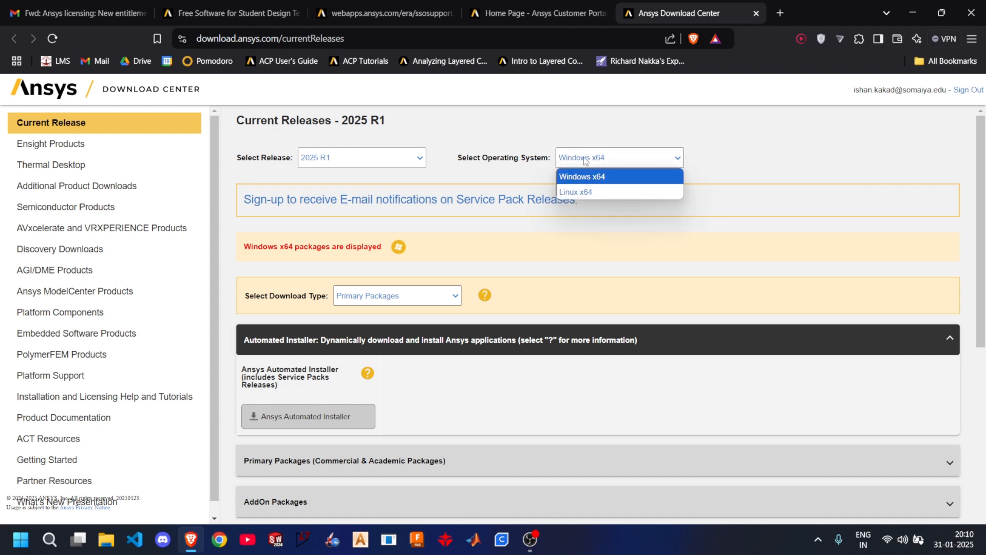
pyautogui.click(563, 179)
# - Expand the Tools section of the current releases and start downloading the ANSYS License Manager full package
pyautogui.scroll(-4, 400, 267)
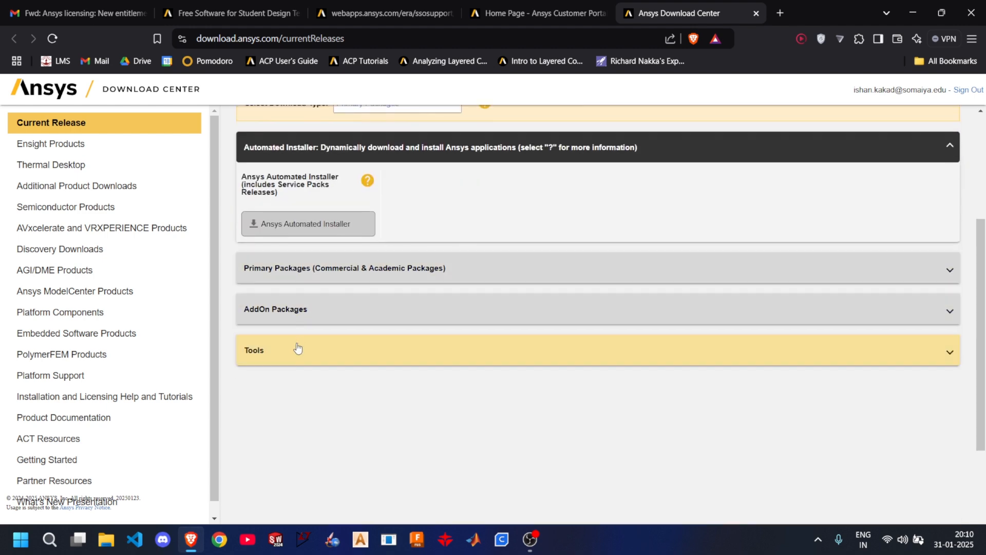
pyautogui.click(298, 350)
pyautogui.scroll(-3, 294, 349)
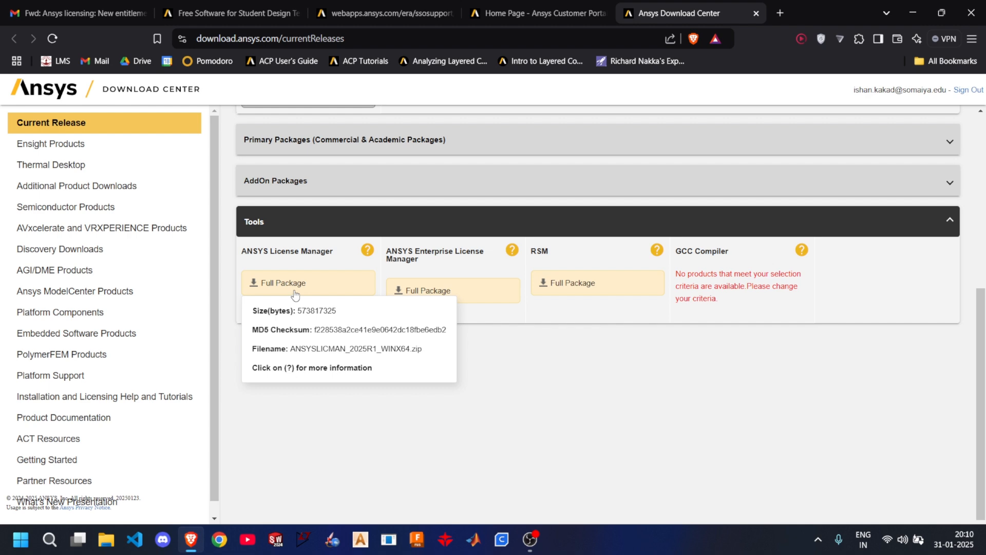
pyautogui.click(294, 292)
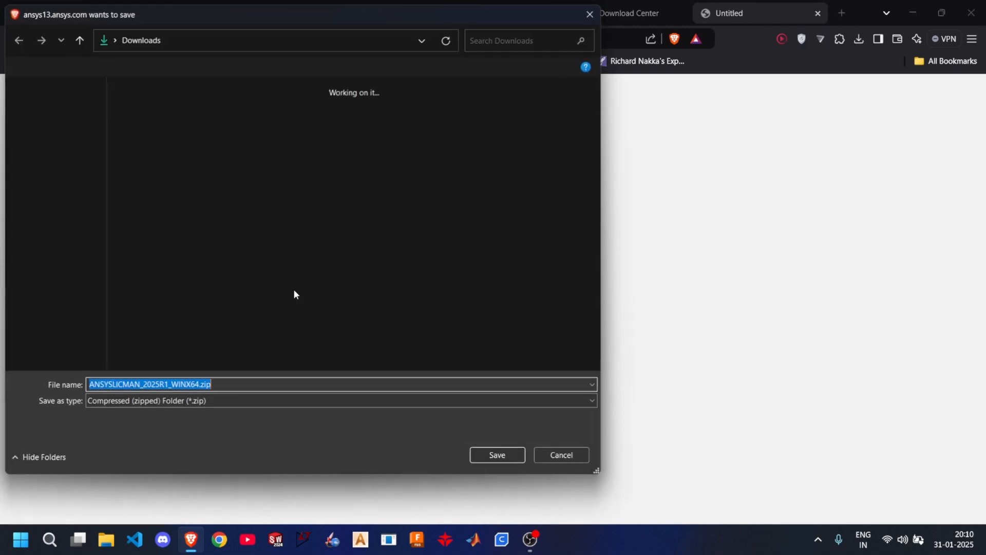
# - Create a folder named Ansys on Local Disk (C:) within the save dialog and open it
pyautogui.scroll(-3, 51, 316)
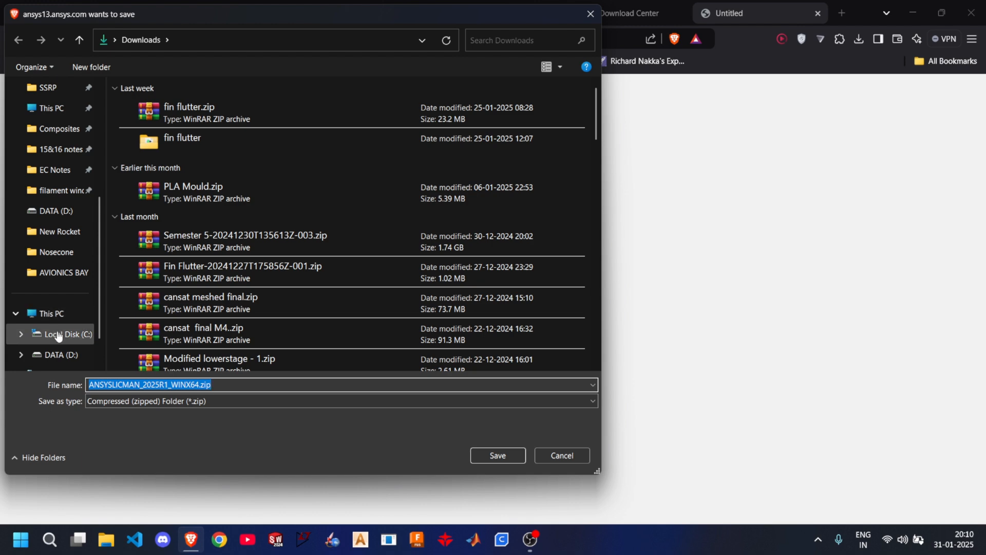
pyautogui.scroll(-1, 58, 336)
pyautogui.click(72, 297)
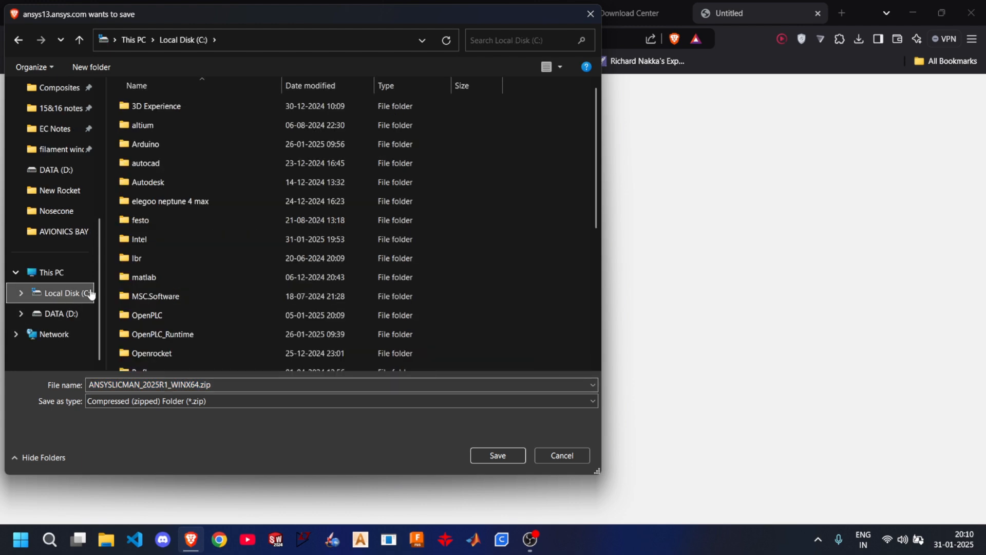
pyautogui.rightClick(492, 193)
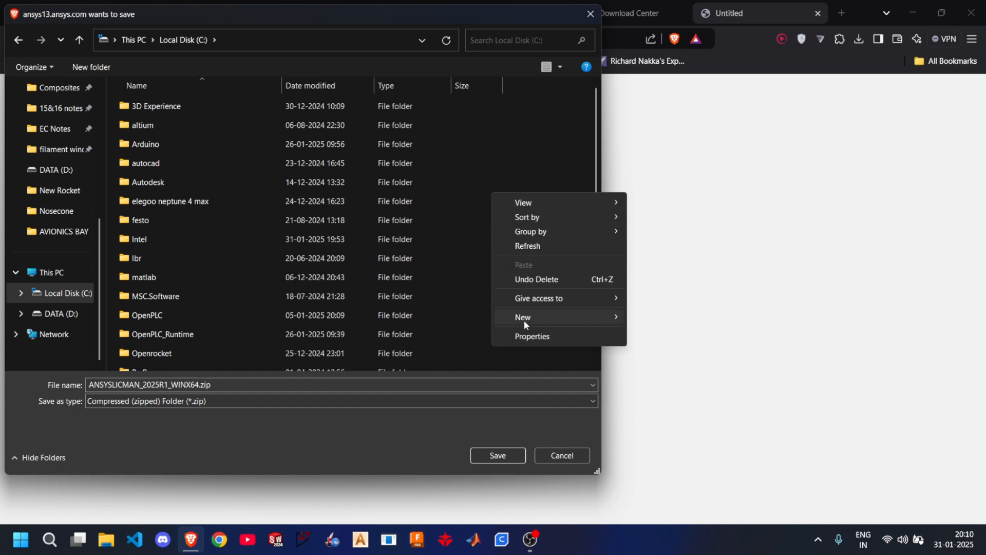
pyautogui.moveTo(524, 319)
pyautogui.click(647, 319)
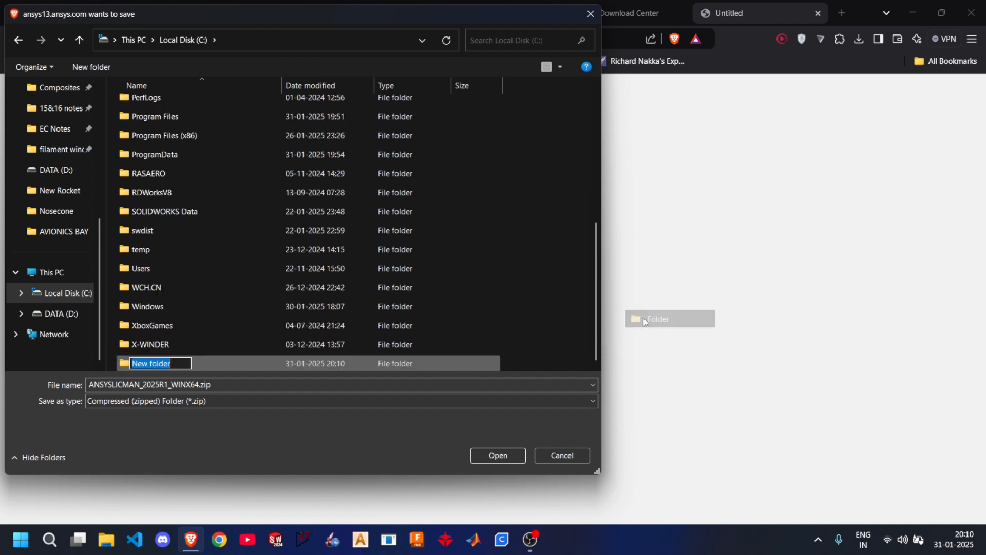
pyautogui.write('Ansys')
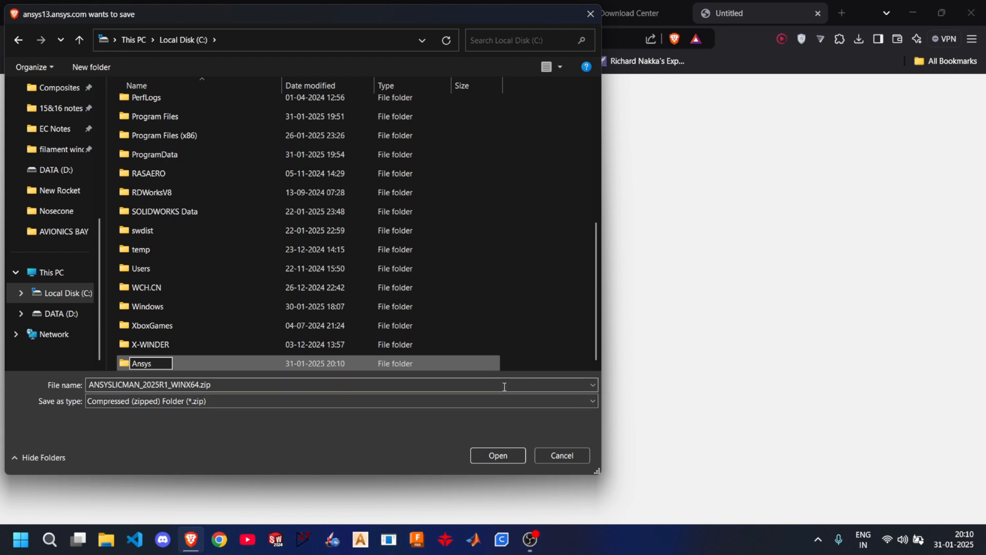
pyautogui.click(536, 365)
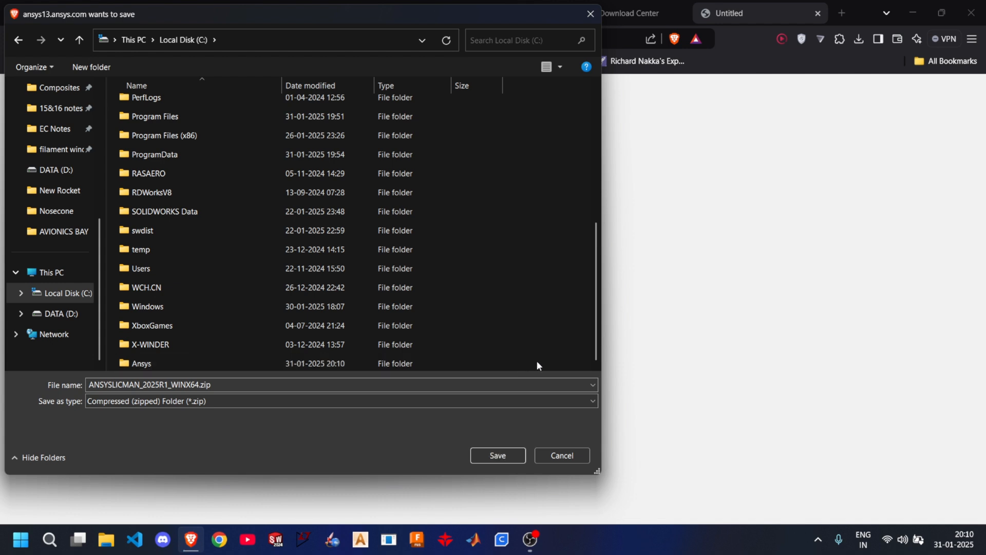
pyautogui.click(344, 365)
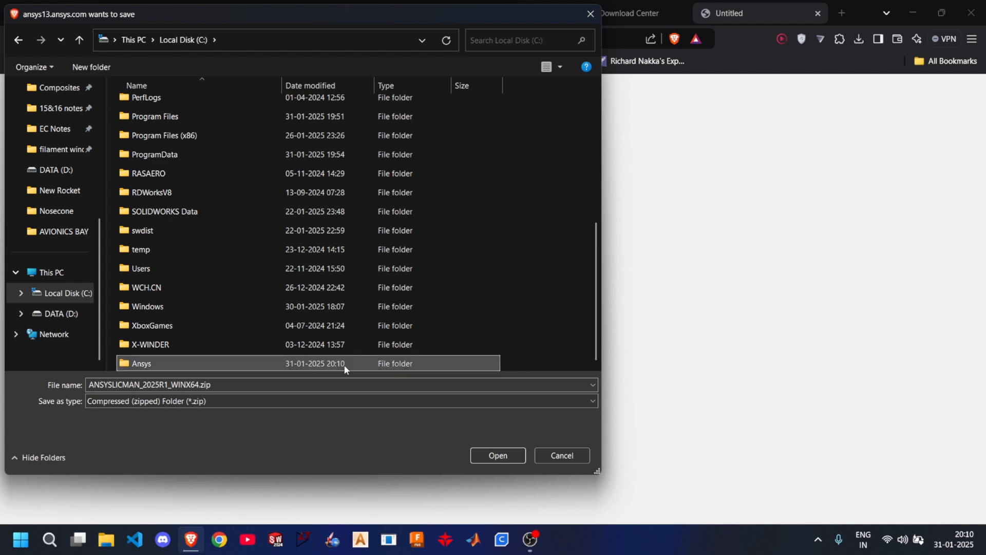
pyautogui.doubleClick(345, 365)
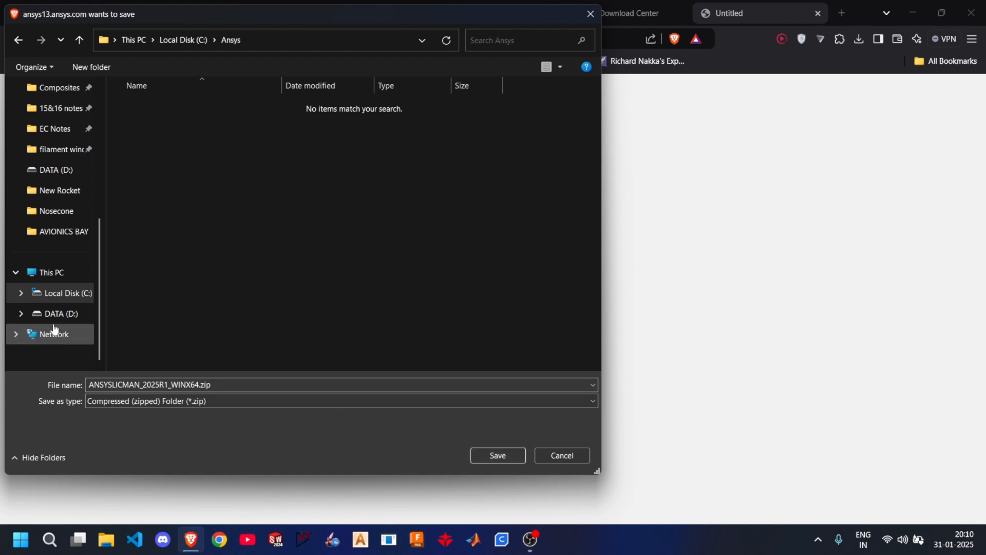
# - Browse from This PC to the Ansys folder on Local Disk (C:) and save ANSYSLICMAN_2025R1_WINX64.zip there
pyautogui.click(74, 272)
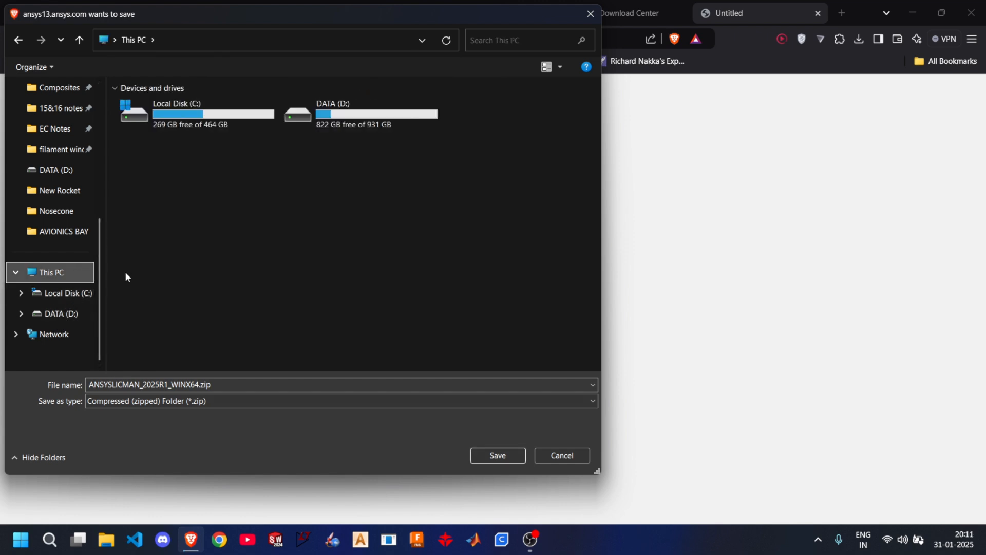
pyautogui.click(77, 292)
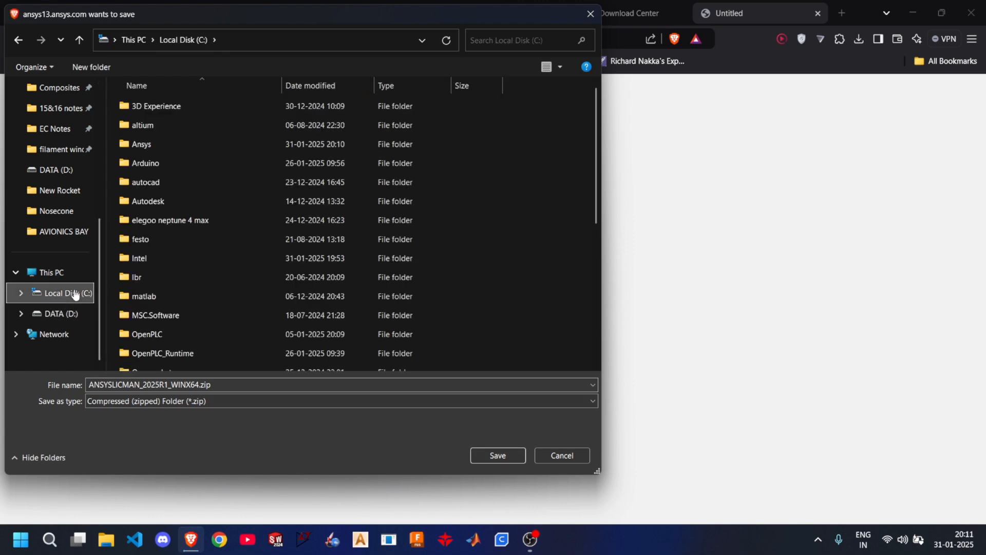
pyautogui.doubleClick(149, 143)
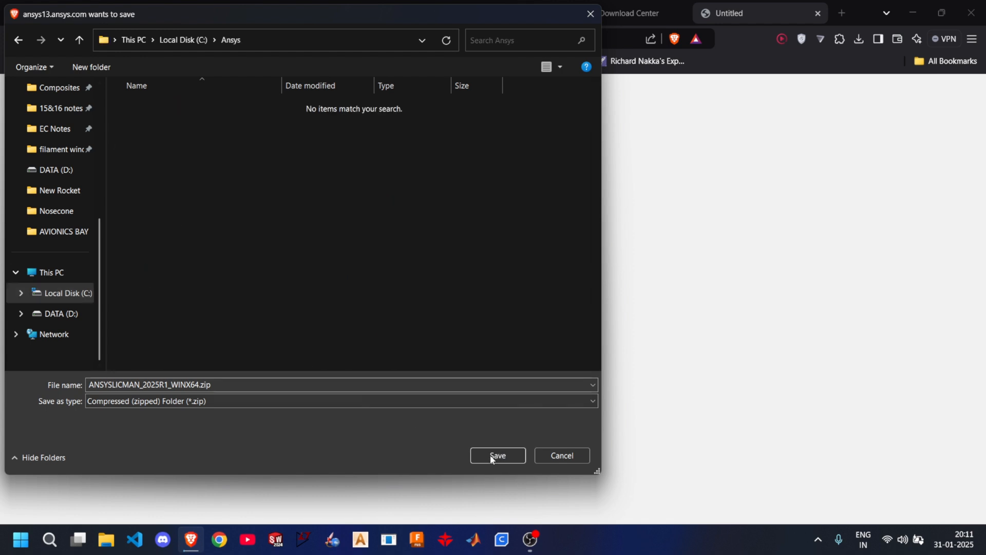
pyautogui.click(495, 455)
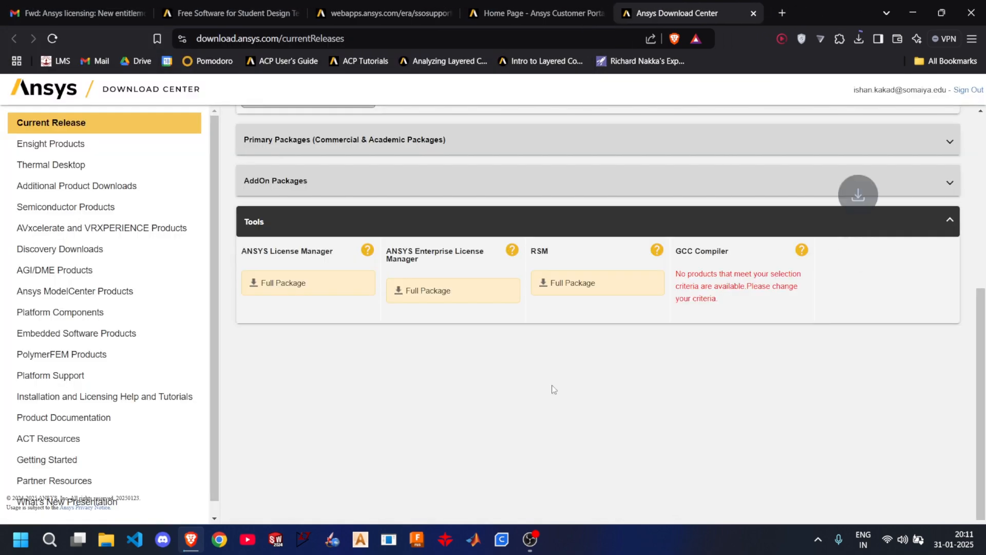
# - Check the recent downloads and show the downloaded ANSYSLICMAN_2025R1_WINX64.zip in its folder
pyautogui.click(861, 42)
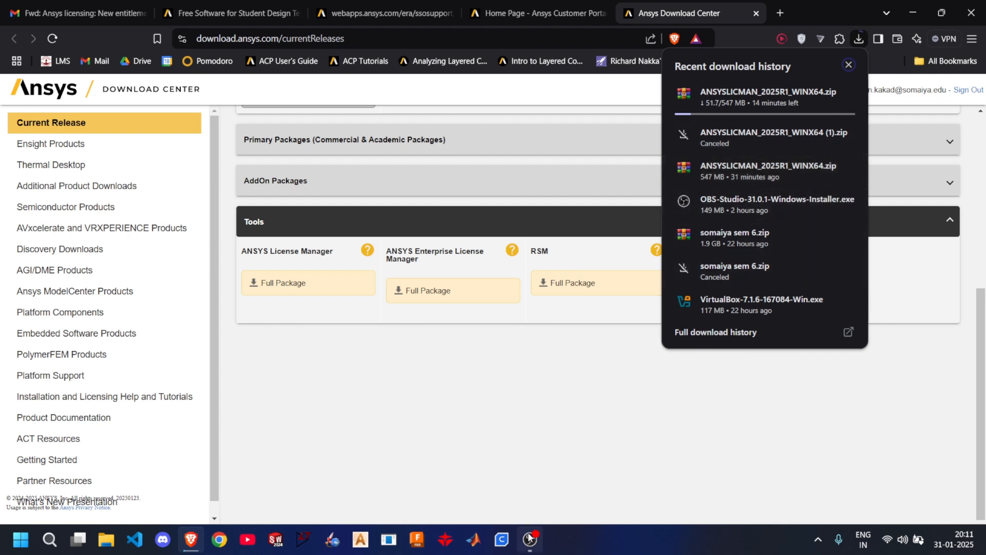
pyautogui.click(530, 539)
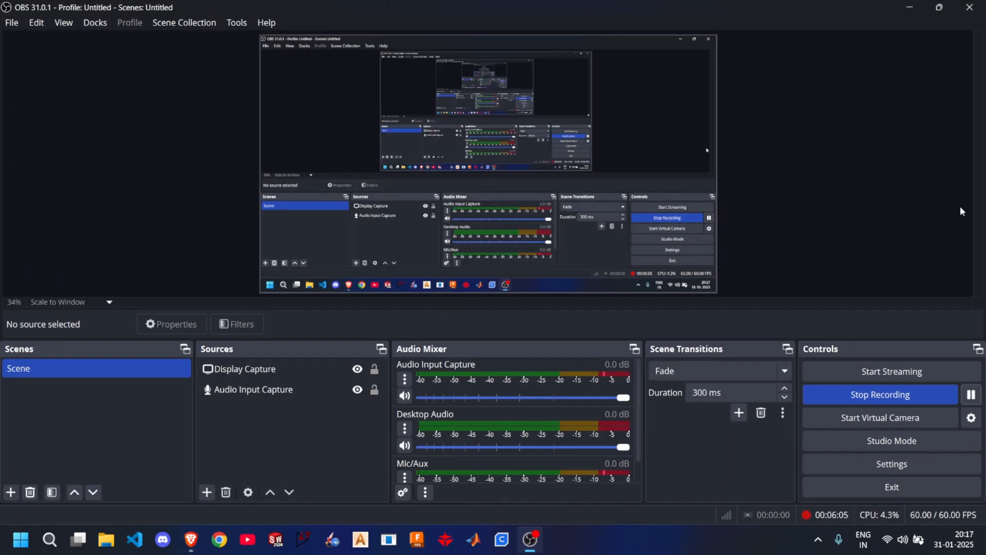
pyautogui.click(909, 8)
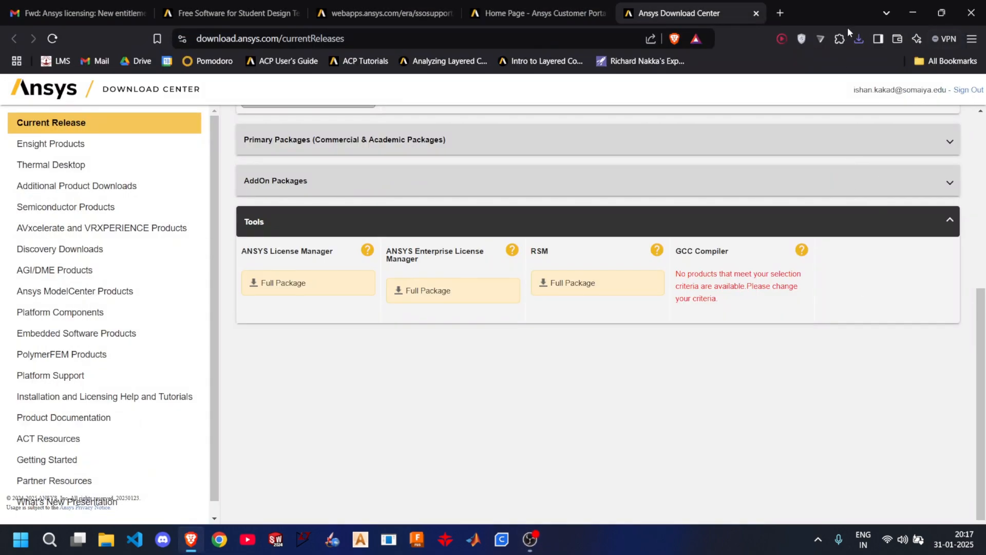
pyautogui.click(859, 40)
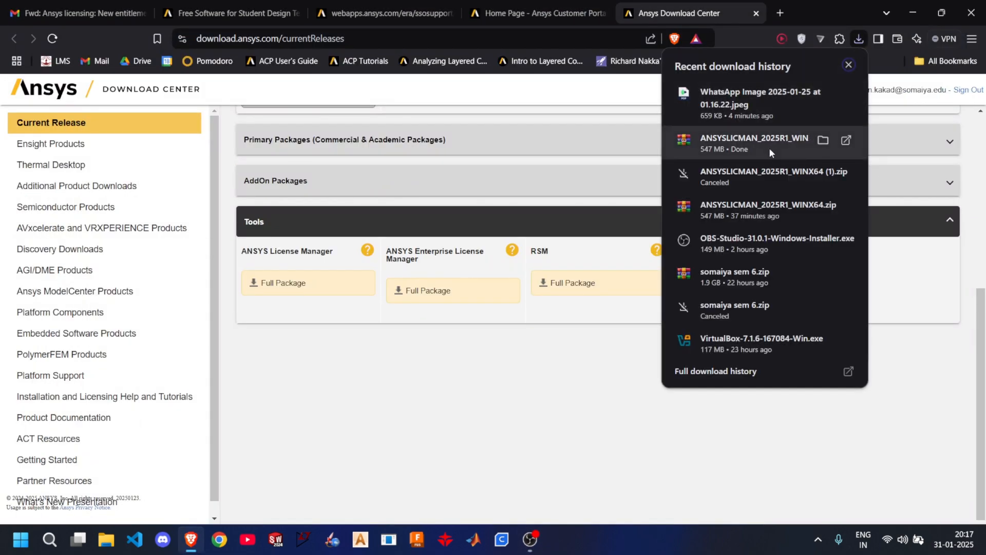
pyautogui.click(824, 141)
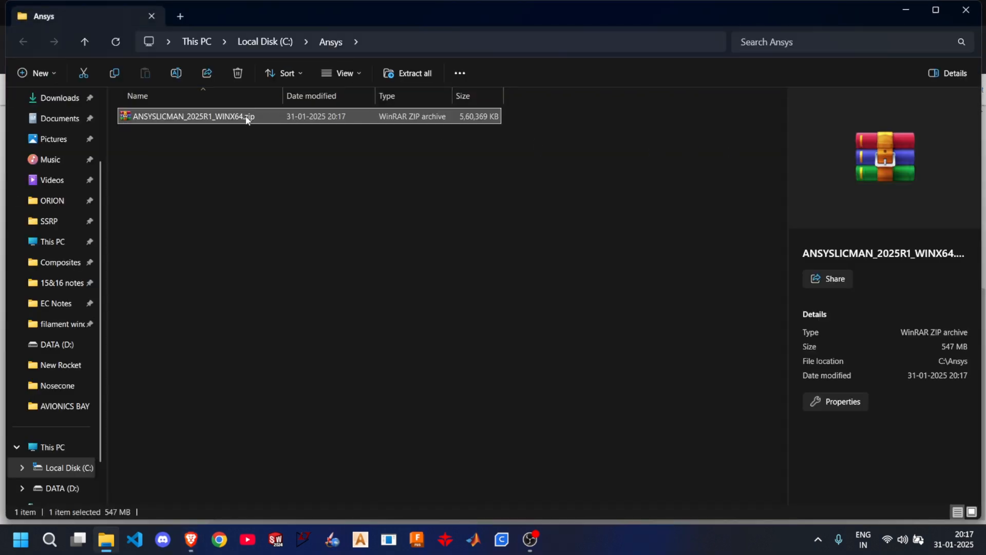
# - Extract all files from ANSYSLICMAN_2025R1_WINX64.zip to C:\Ansys\ANSYSLICMAN_2025R1_WINX64, showing the extracted files when complete
pyautogui.rightClick(247, 119)
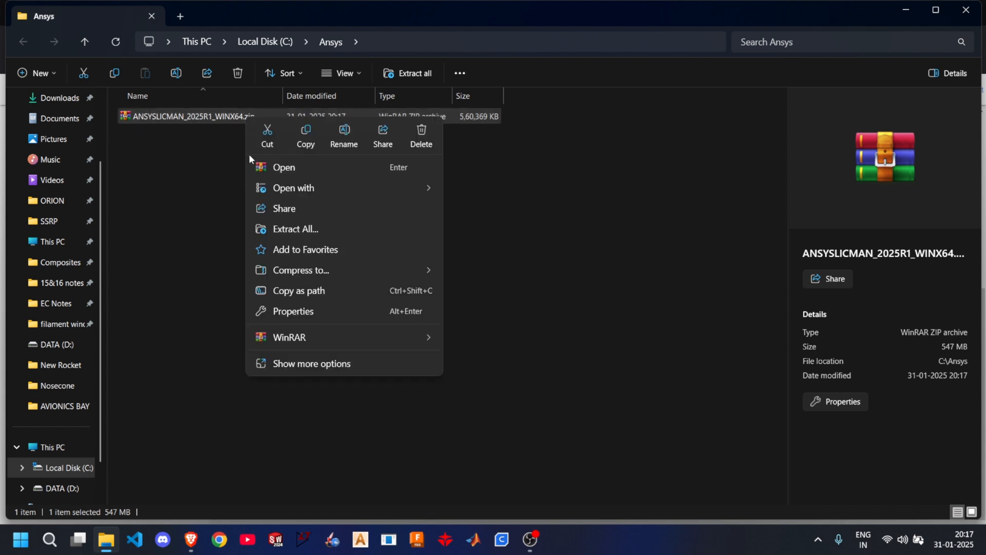
pyautogui.click(291, 227)
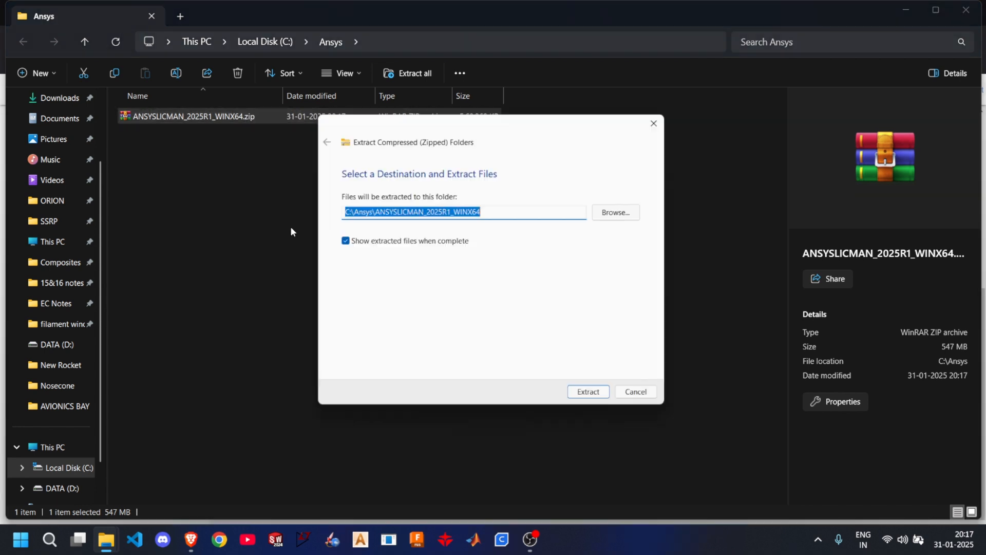
pyautogui.click(587, 396)
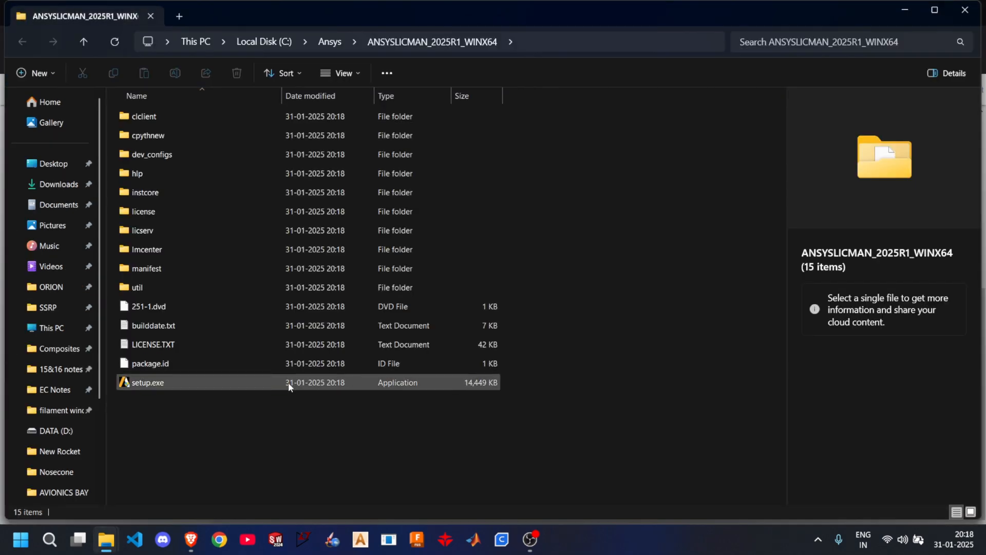
# - Run setup.exe as administrator and choose to install the Ansys License Manager in the installation launcher
pyautogui.rightClick(176, 381)
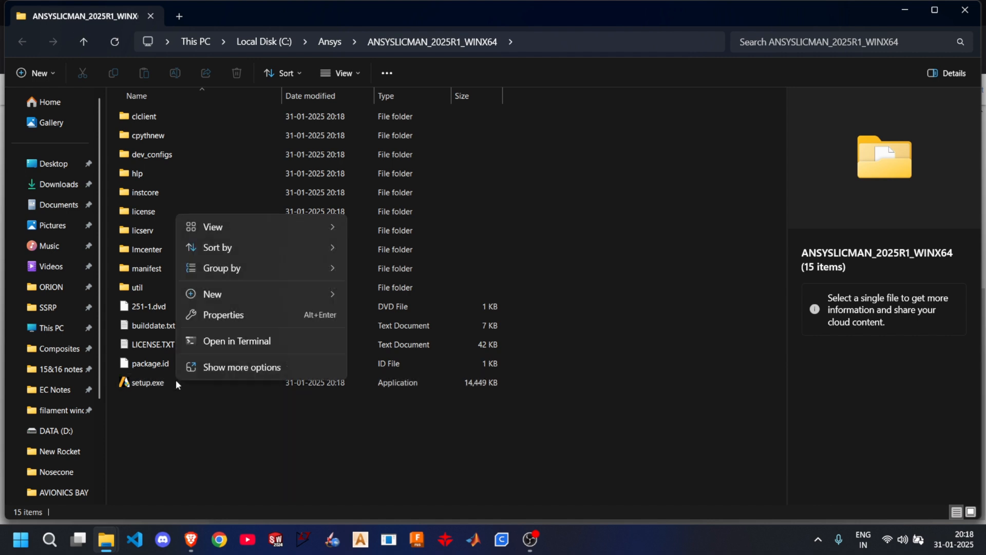
pyautogui.rightClick(146, 385)
pyautogui.click(143, 384)
pyautogui.rightClick(144, 386)
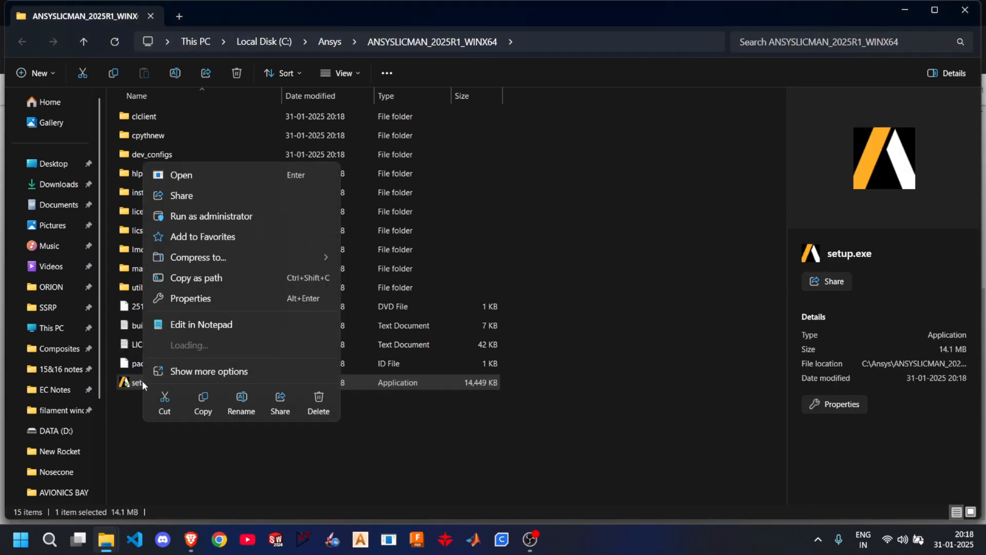
pyautogui.click(214, 217)
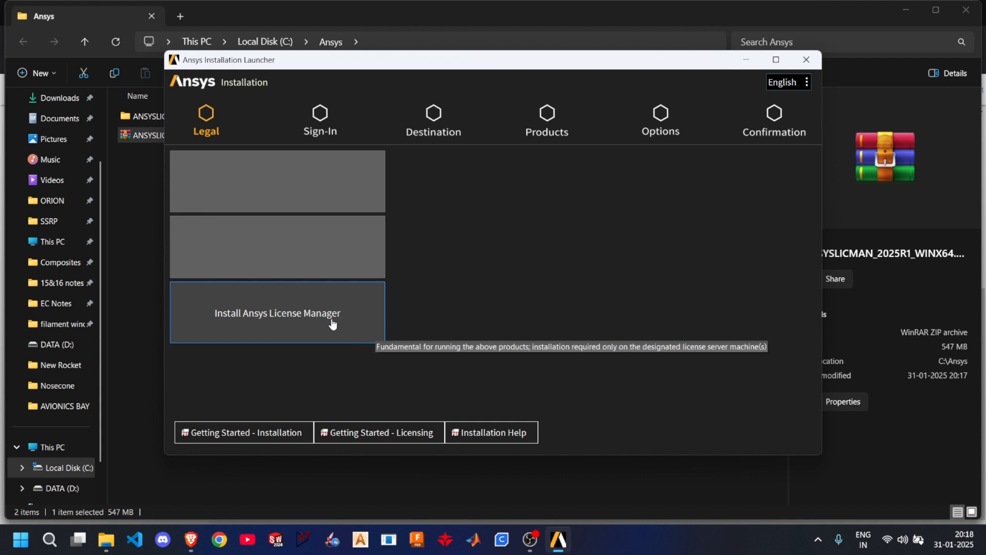
pyautogui.click(333, 324)
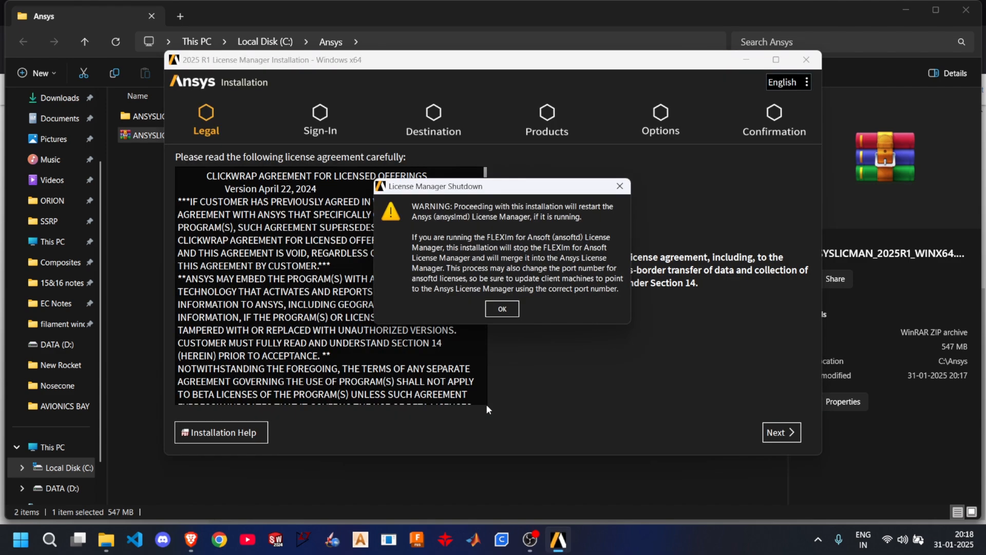
# - Acknowledge the shutdown warning, agree to the license terms and start installing Ansys, Inc. License Manager to C:\Program Files\ANSYS Inc
pyautogui.click(496, 309)
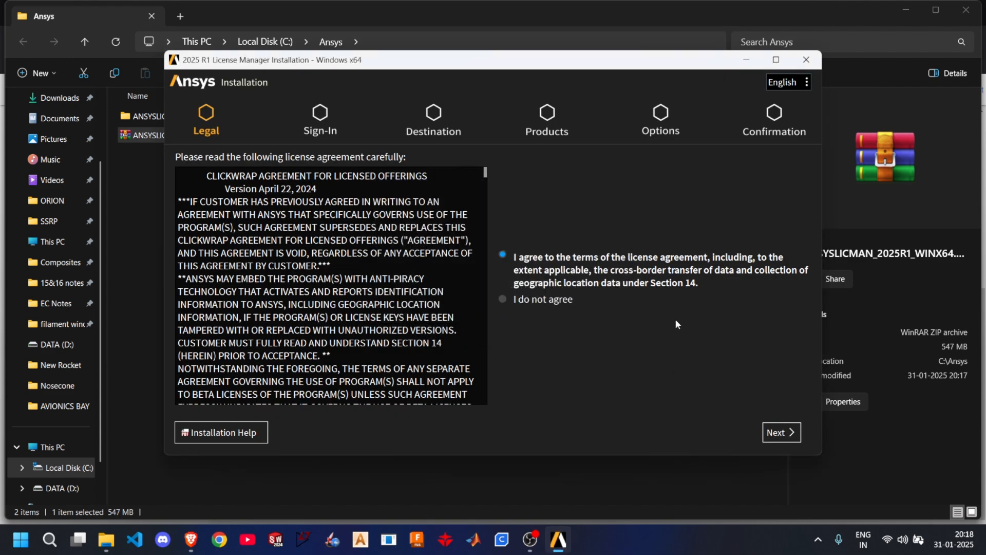
pyautogui.click(781, 441)
pyautogui.click(780, 439)
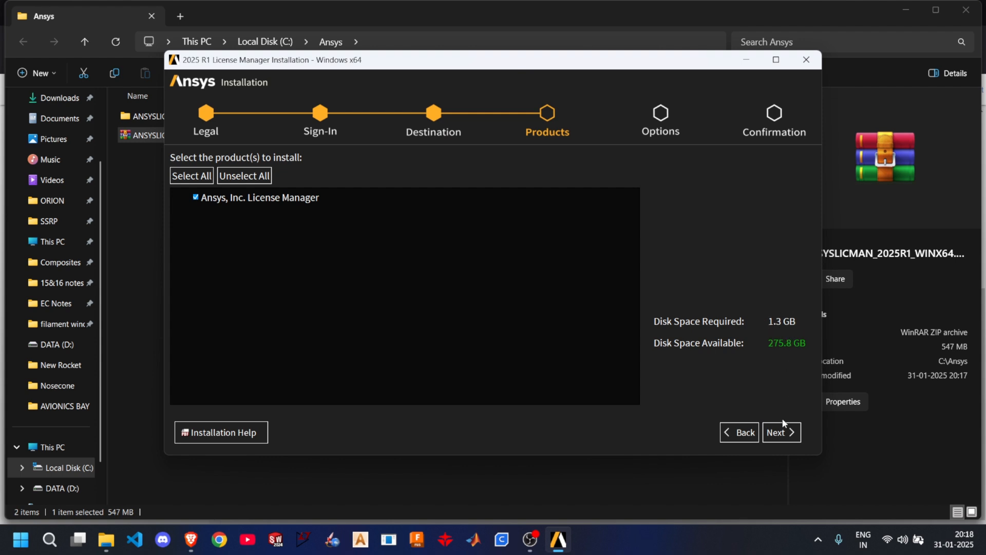
pyautogui.click(785, 434)
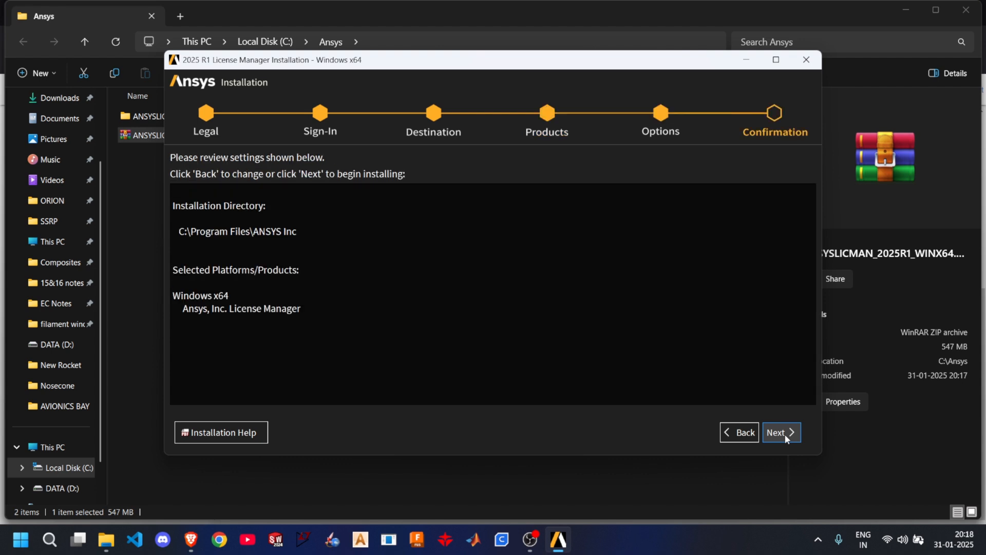
pyautogui.click(785, 433)
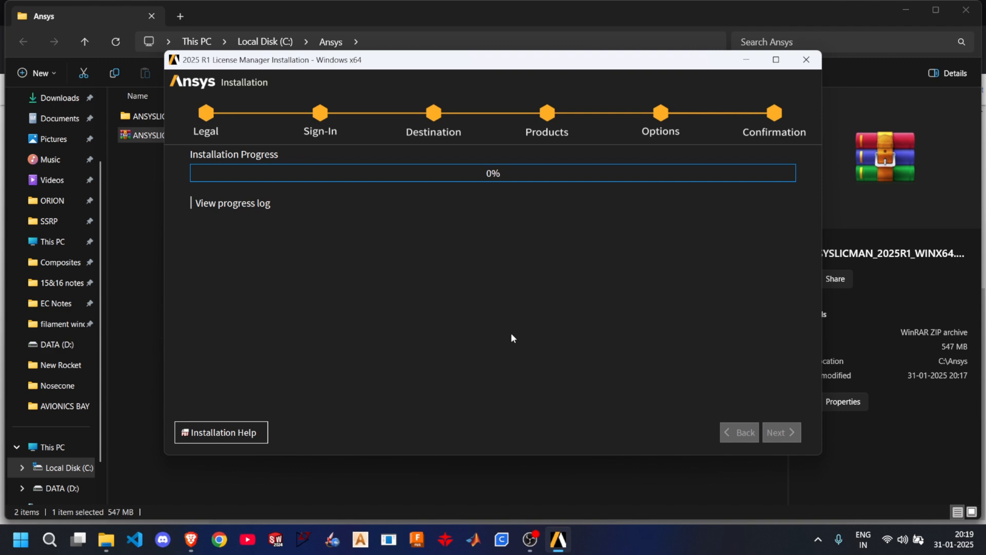
pyautogui.click(531, 538)
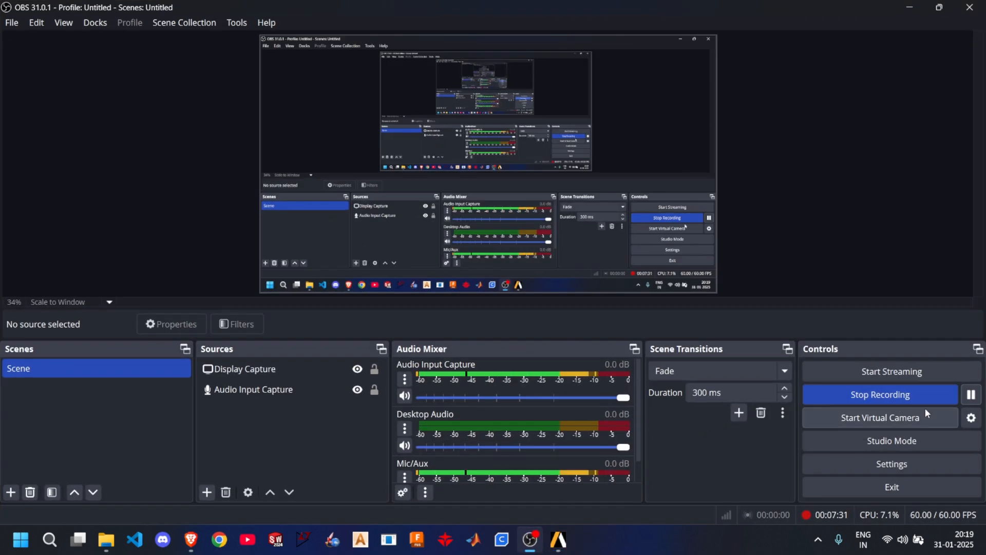
pyautogui.click(978, 400)
pyautogui.click(978, 400)
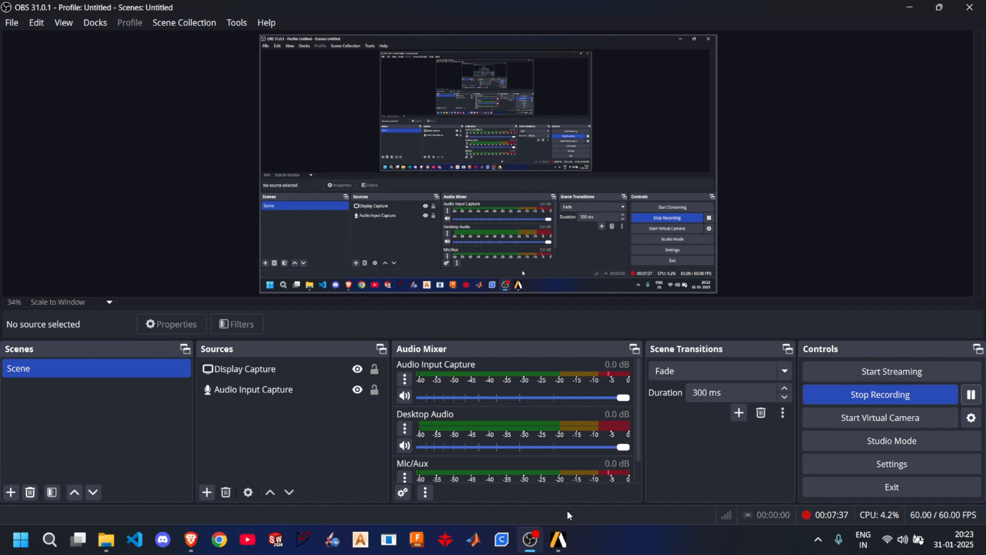
# - Return to the 2025 R1 License Manager installer, complete the finished installation and exit it
pyautogui.click(558, 539)
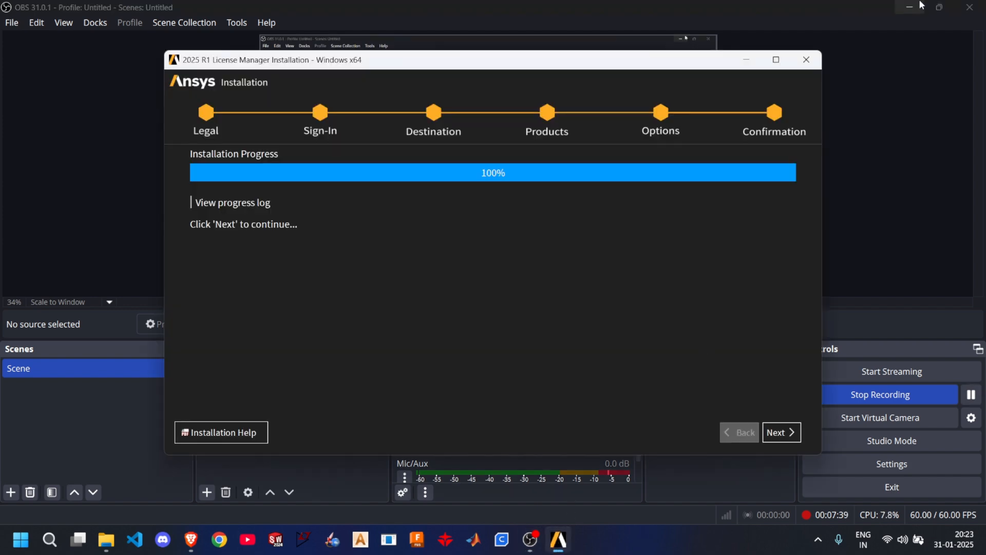
pyautogui.click(920, 6)
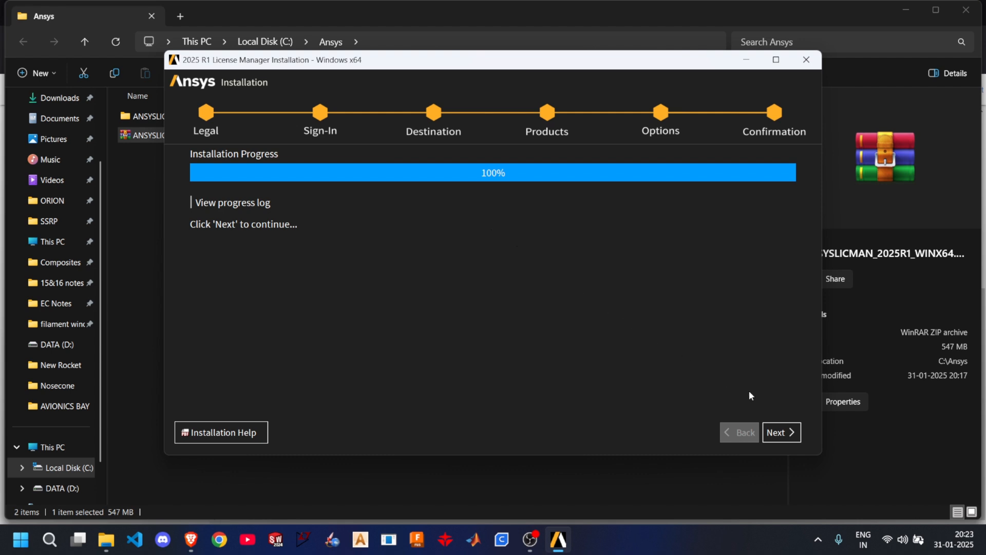
pyautogui.click(780, 433)
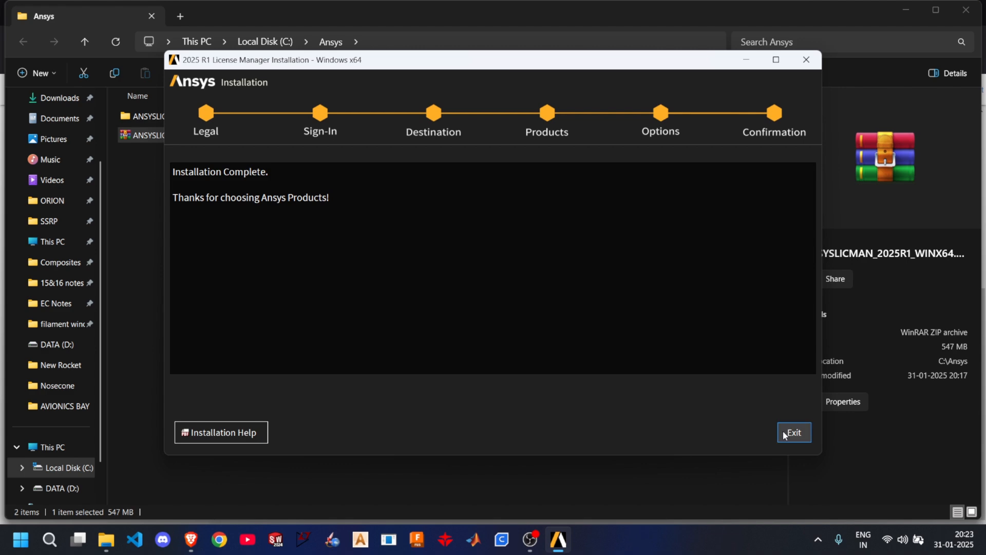
pyautogui.click(791, 432)
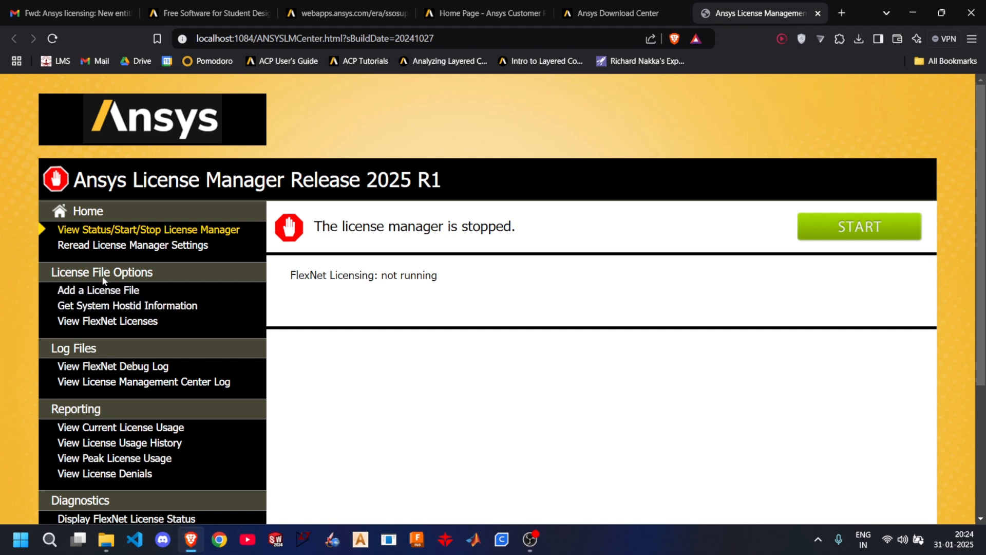
# - Get the system hostid information in the Ansys License Manager and highlight the hostname and Disk Serial Number entries
pyautogui.click(104, 307)
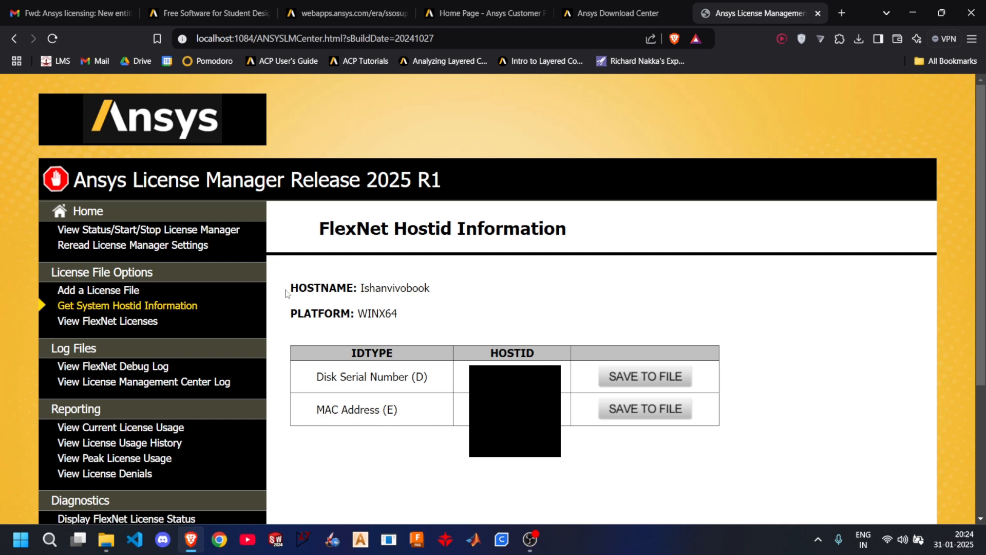
pyautogui.moveTo(295, 289); pyautogui.dragTo(436, 286)
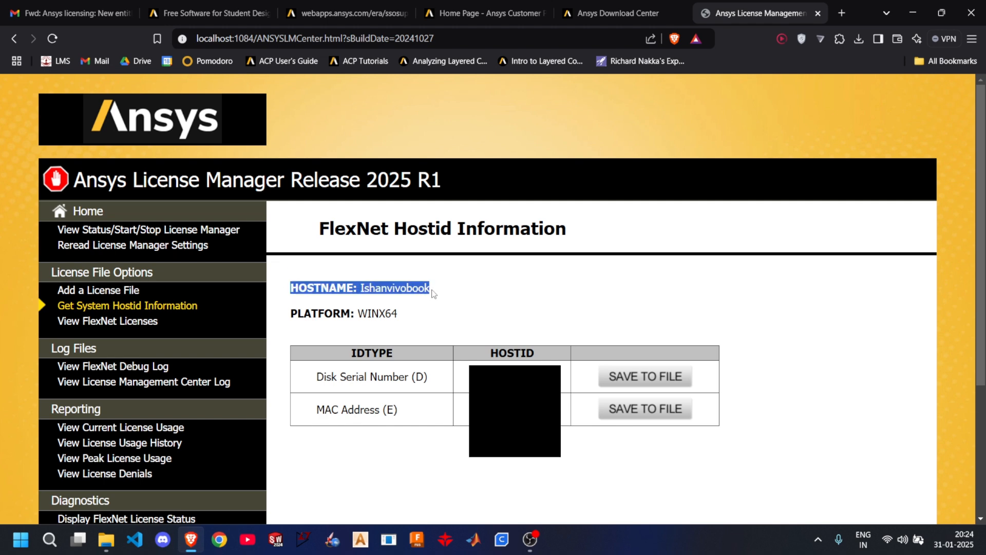
pyautogui.click(320, 377)
pyautogui.moveTo(319, 377); pyautogui.dragTo(430, 378)
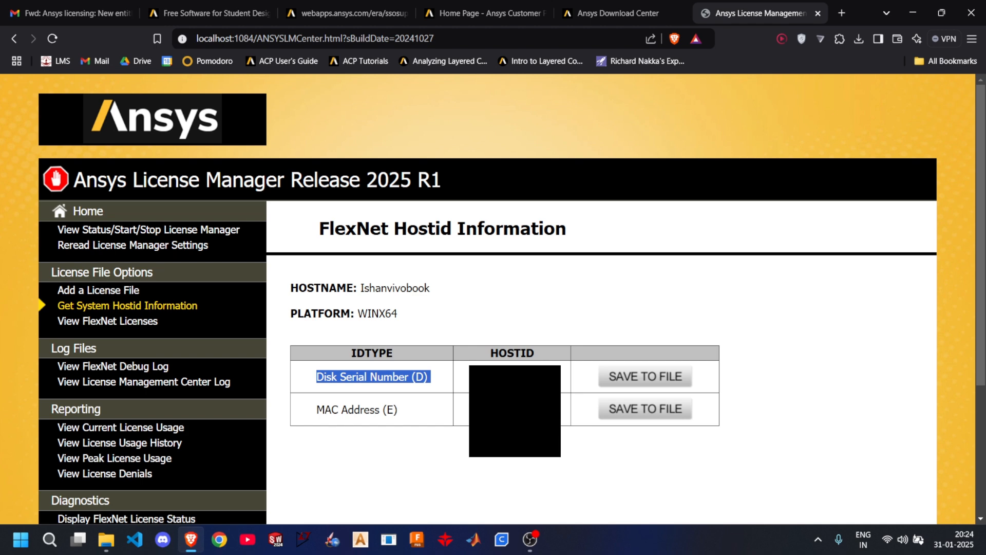
# - Open the Ansys Licensing Portal from the licensing email, view Manage Activations and go to the Activate Entitlements page
pyautogui.click(119, 11)
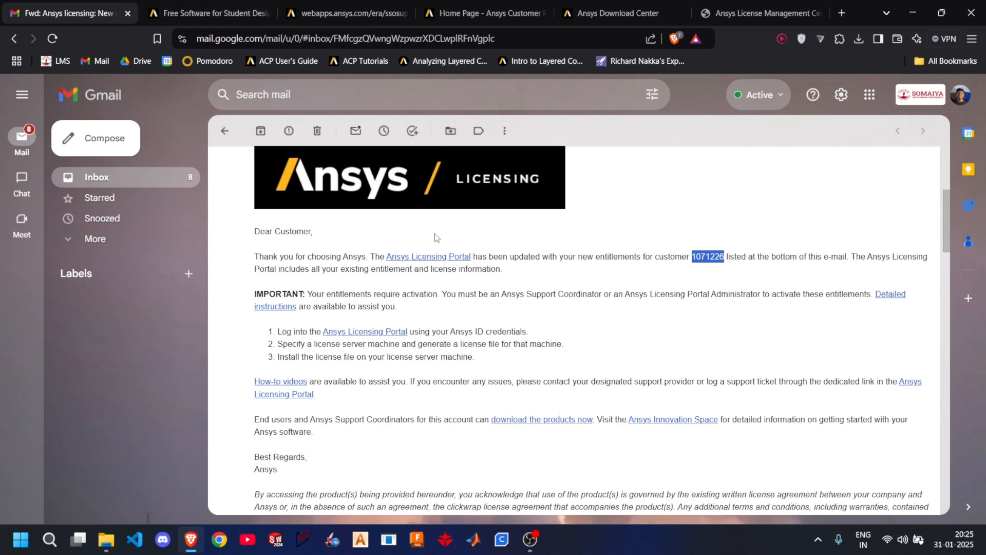
pyautogui.click(436, 258)
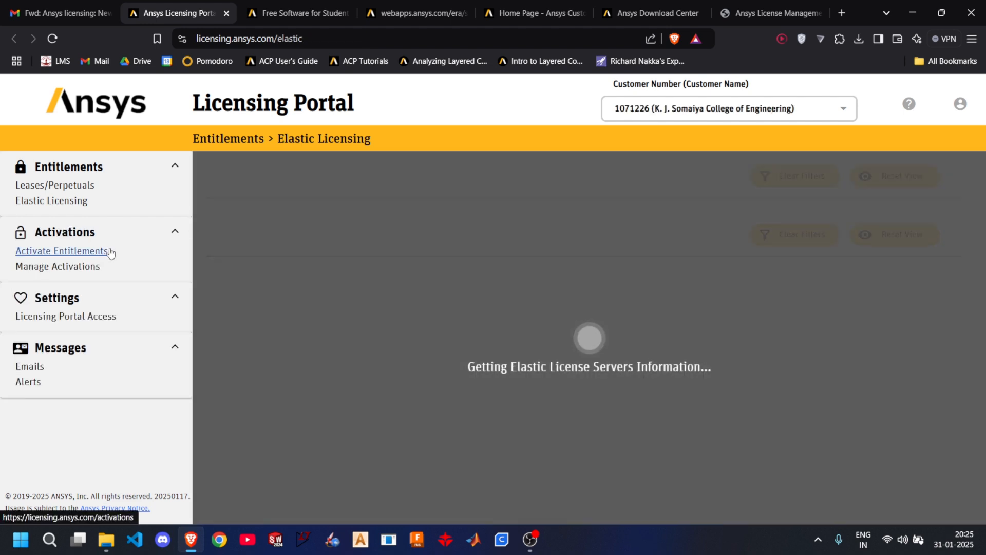
pyautogui.click(88, 270)
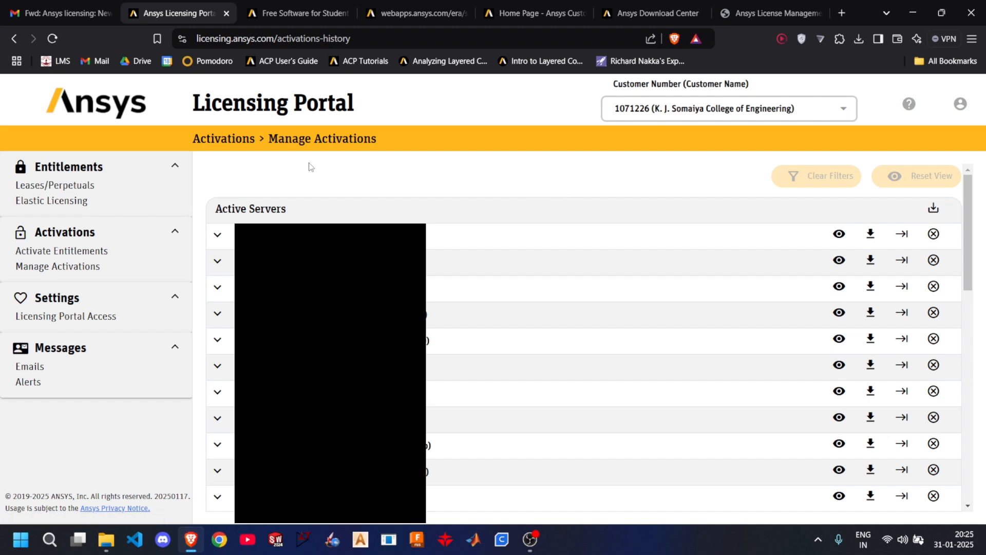
pyautogui.click(97, 258)
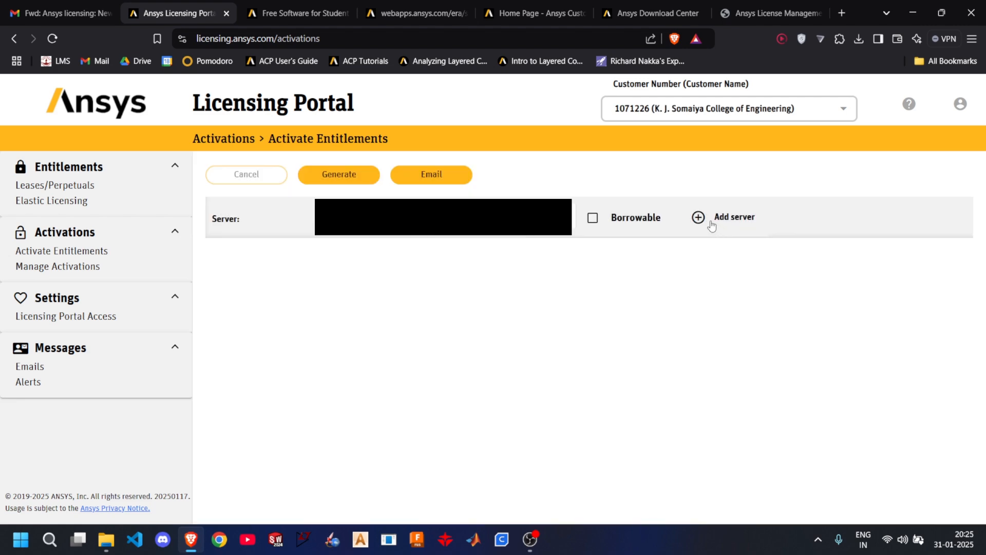
# - Open the Add New Host form for adding a license server
pyautogui.click(700, 218)
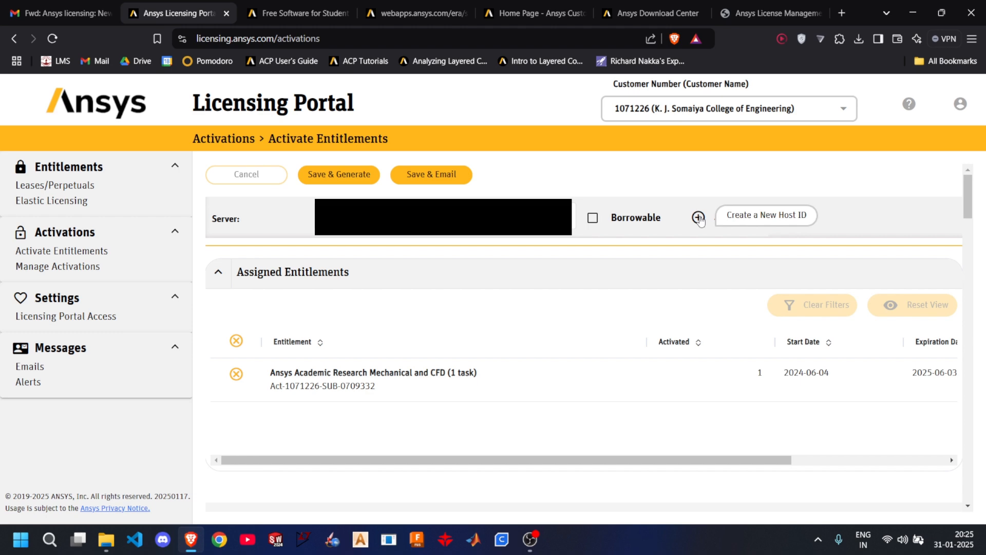
pyautogui.click(700, 218)
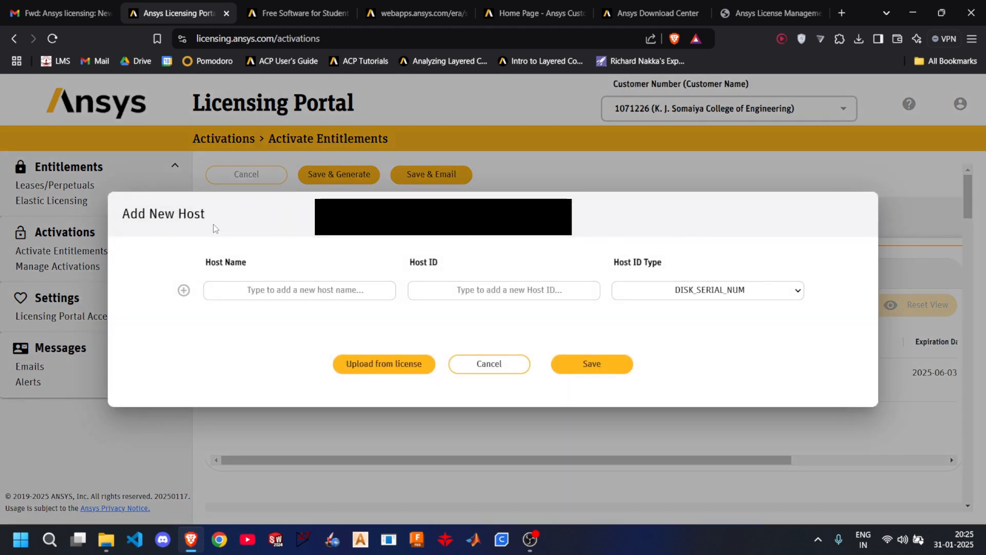
pyautogui.click(489, 363)
pyautogui.click(721, 219)
# - Find and select the computer's hostname in the License Manager's FlexNet Hostid Information, and return to the Licensing Portal's Add New Host form
pyautogui.click(643, 10)
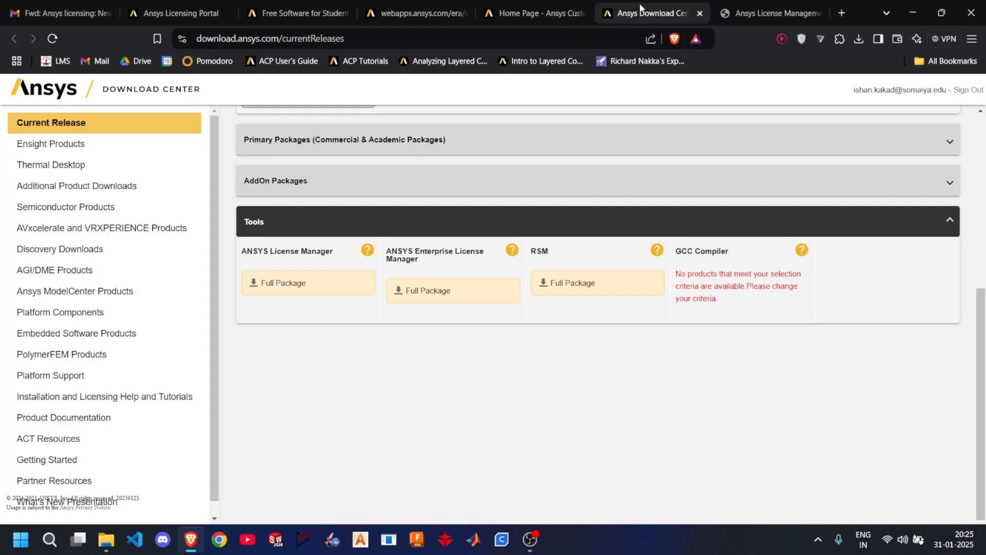
pyautogui.click(564, 6)
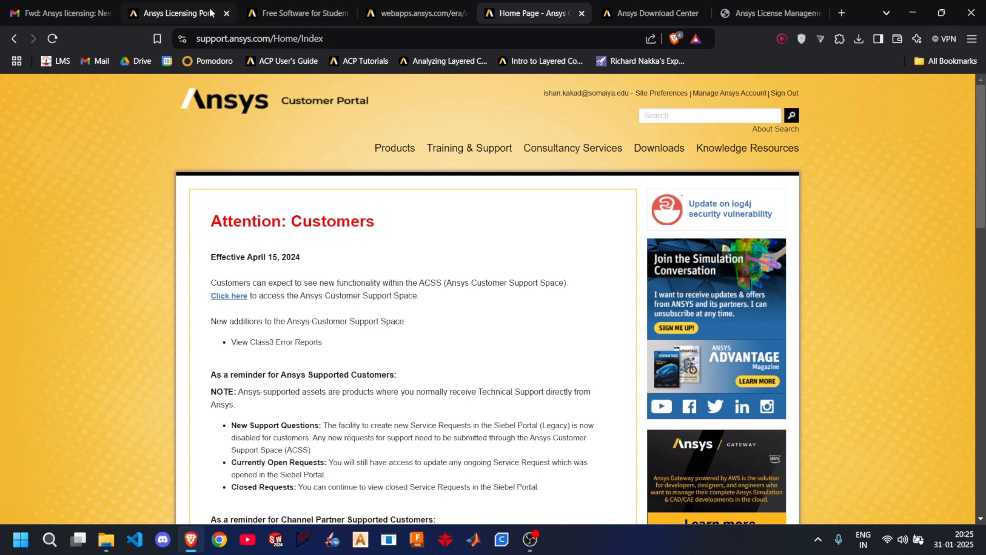
pyautogui.click(744, 11)
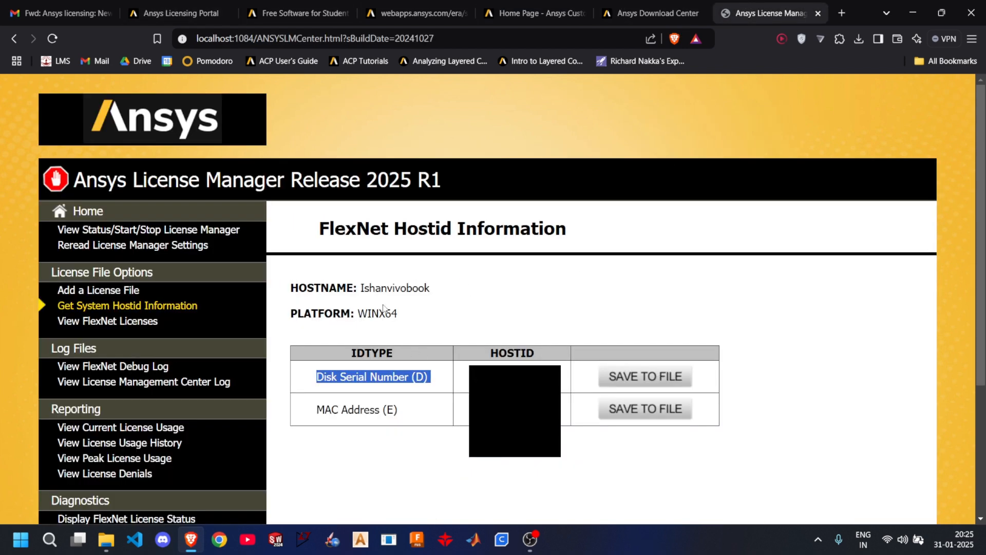
pyautogui.moveTo(361, 288); pyautogui.dragTo(457, 289)
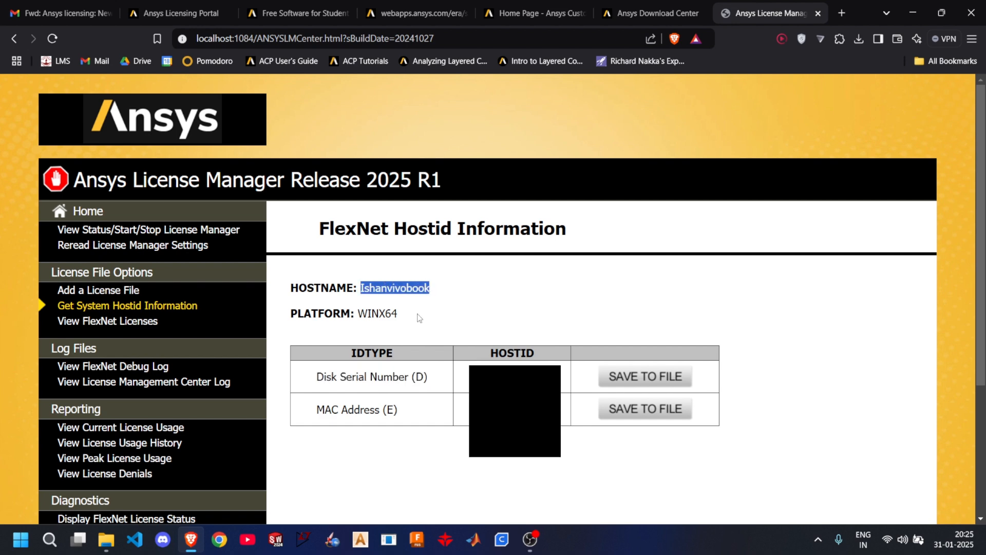
pyautogui.click(619, 7)
pyautogui.click(544, 9)
pyautogui.click(426, 11)
pyautogui.click(303, 11)
pyautogui.click(208, 7)
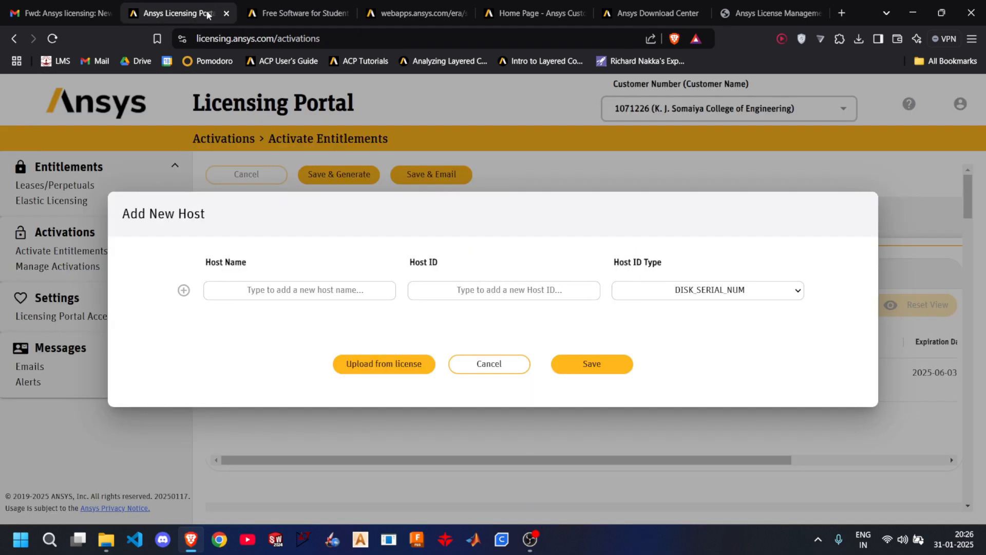
# - Compare the Host Name and Host ID fields with the License Manager's hostid information, and cancel adding the new host
pyautogui.click(325, 282)
pyautogui.click(770, 13)
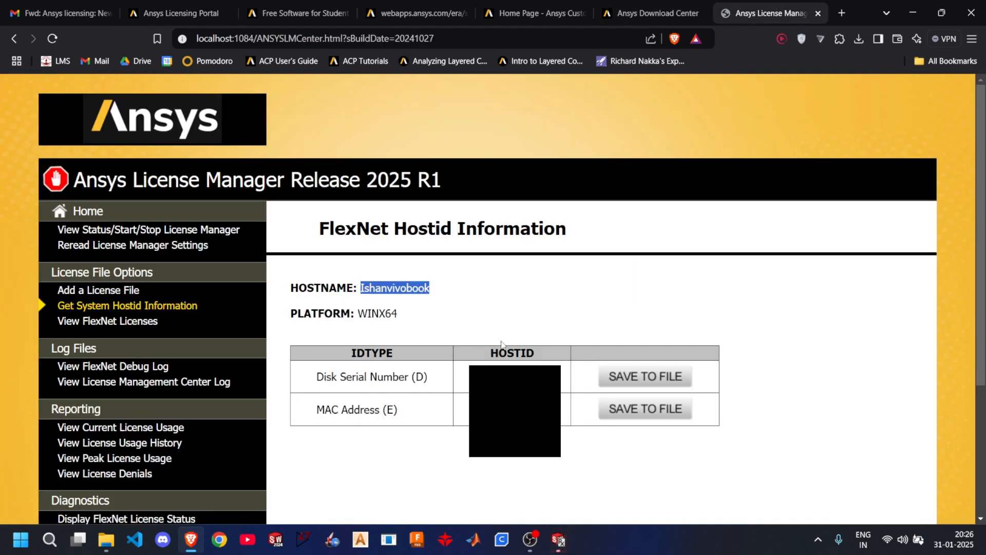
pyautogui.click(182, 13)
pyautogui.press('Tab')
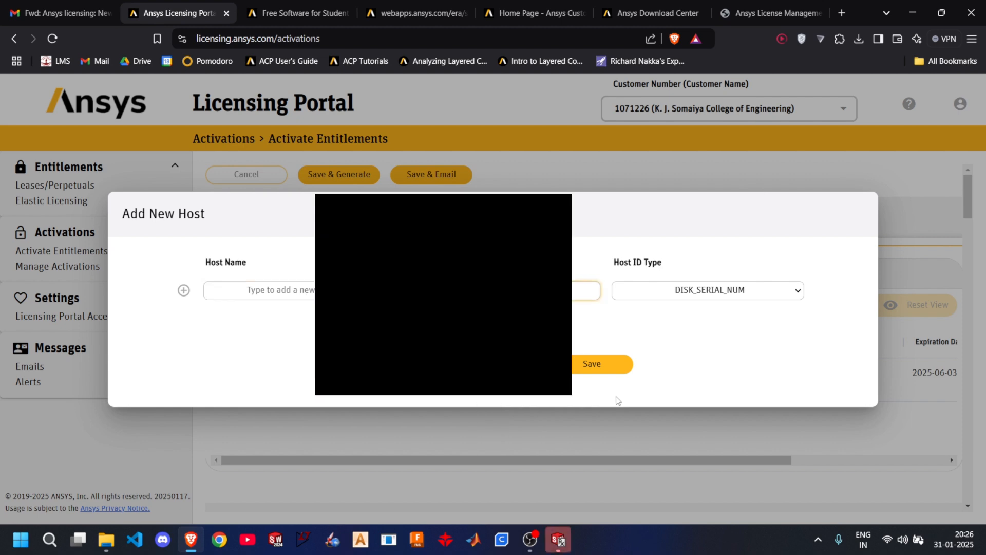
pyautogui.click(395, 363)
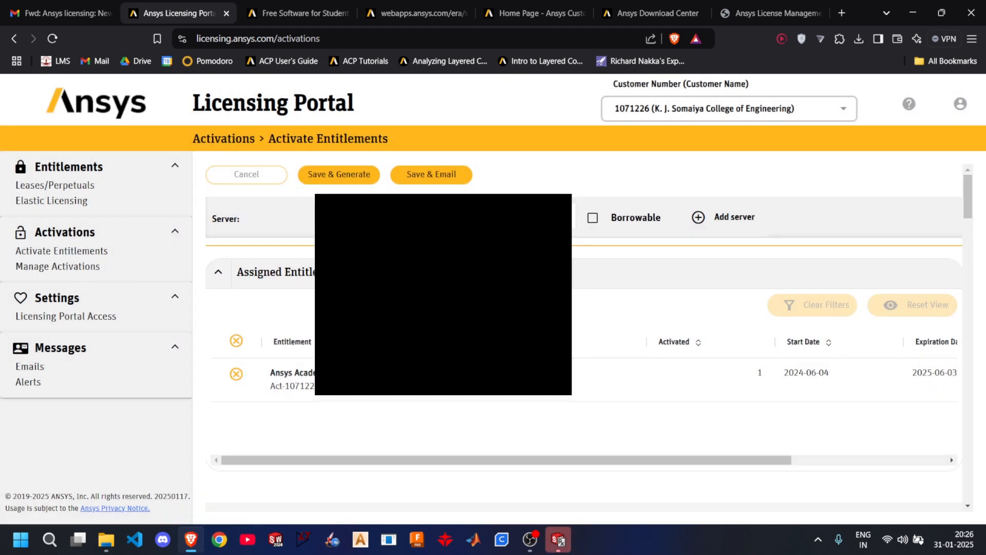
# - Select a different existing server for activating entitlements and review its assigned and available entitlements
pyautogui.click(446, 218)
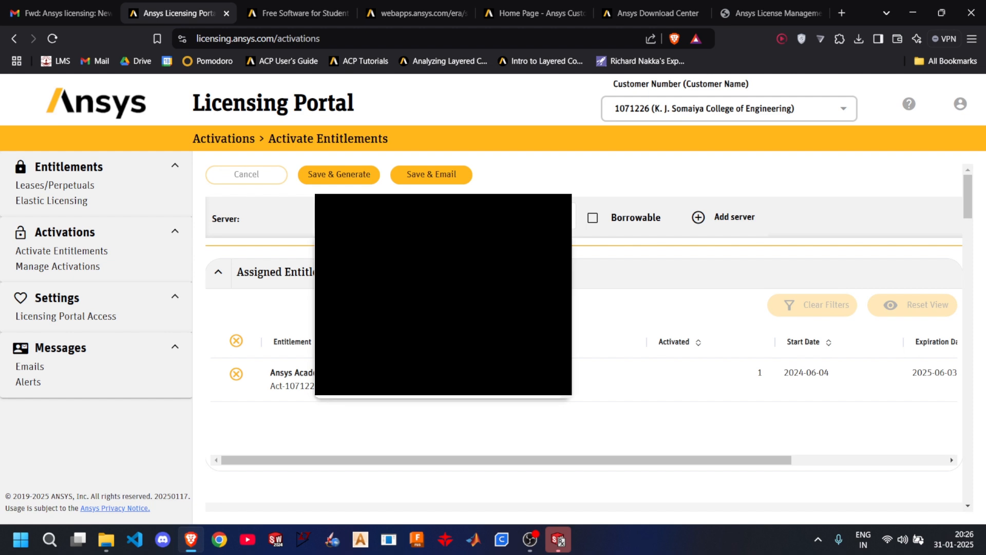
pyautogui.scroll(-5, 442, 308)
pyautogui.scroll(-1, 443, 308)
pyautogui.scroll(-5, 443, 309)
pyautogui.click(443, 308)
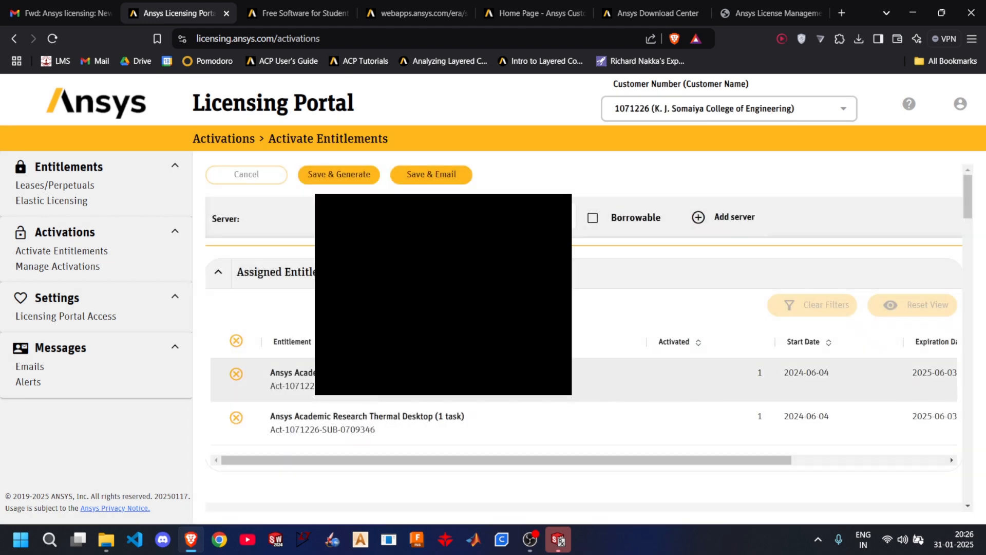
pyautogui.scroll(-1, 394, 318)
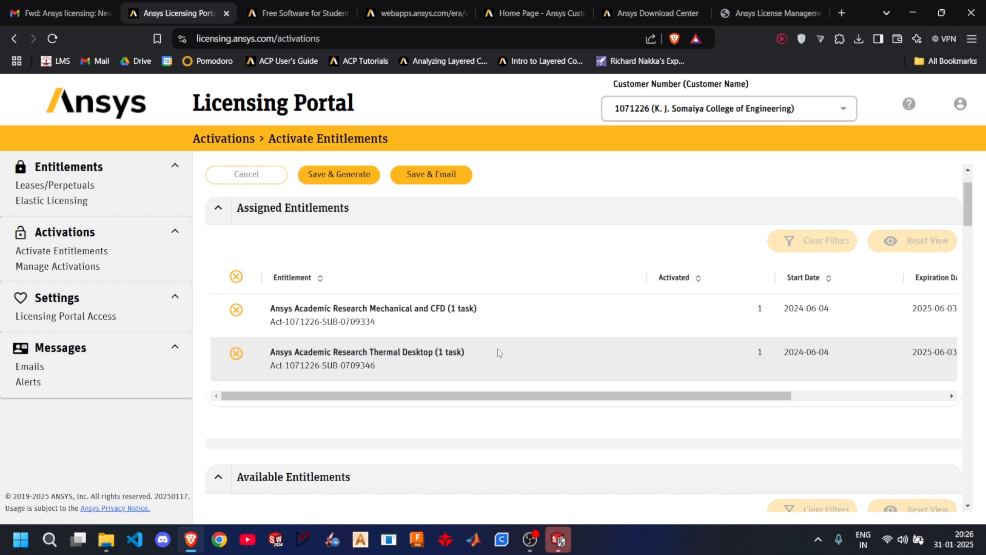
pyautogui.scroll(-2, 497, 352)
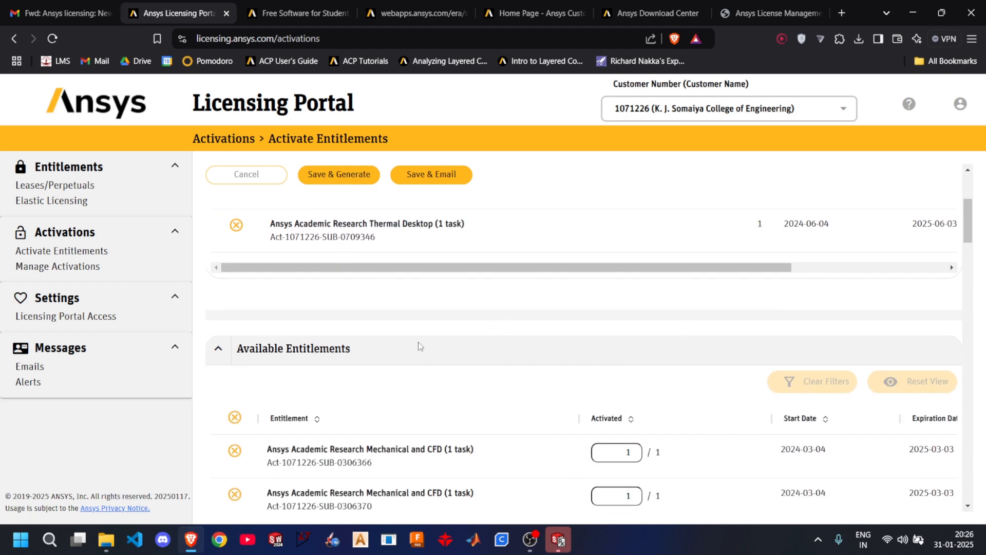
# - Remove the first Ansys Academic Research Mechanical and CFD entry from the Available Entitlements list
pyautogui.scroll(3, 420, 349)
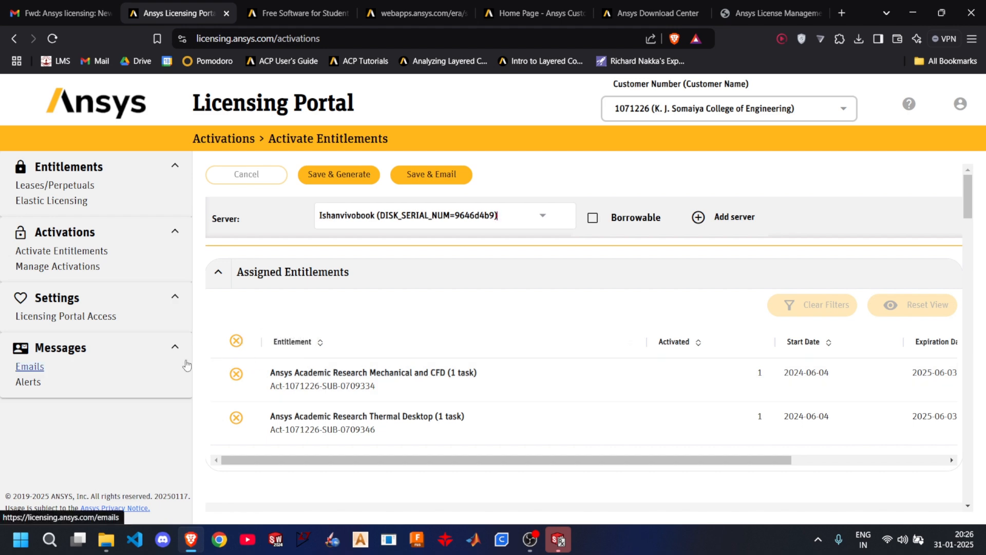
pyautogui.scroll(-1, 238, 365)
pyautogui.scroll(-2, 235, 390)
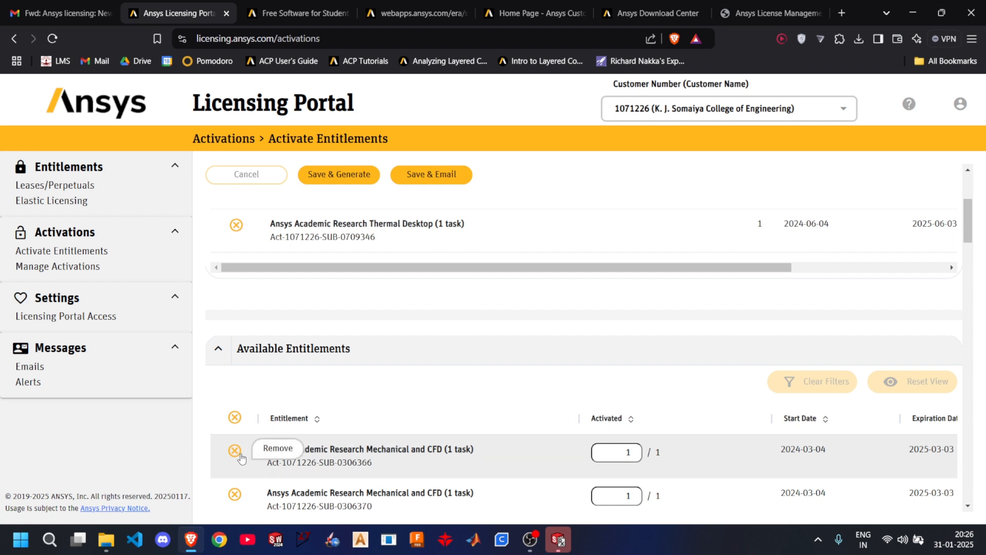
pyautogui.scroll(-1, 245, 454)
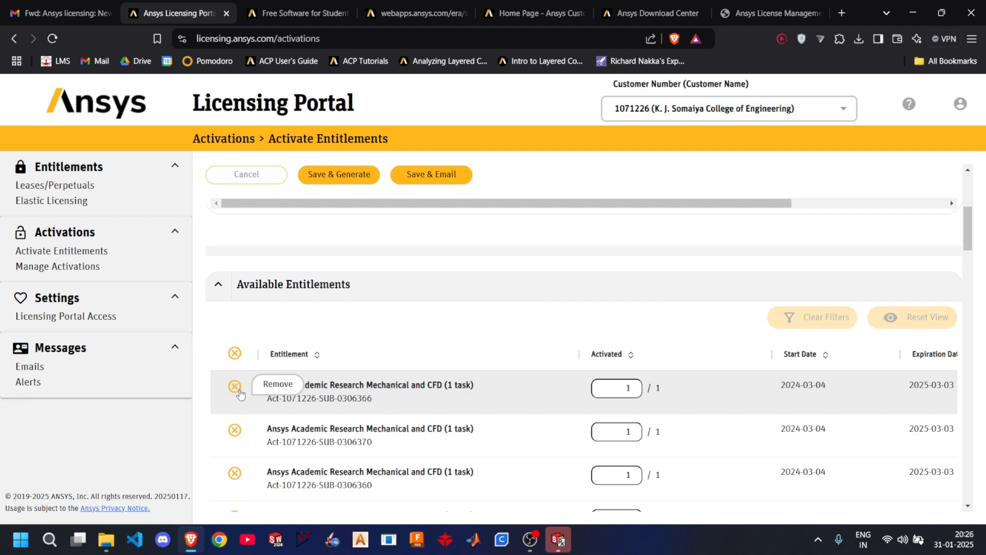
pyautogui.click(236, 390)
pyautogui.scroll(4, 330, 368)
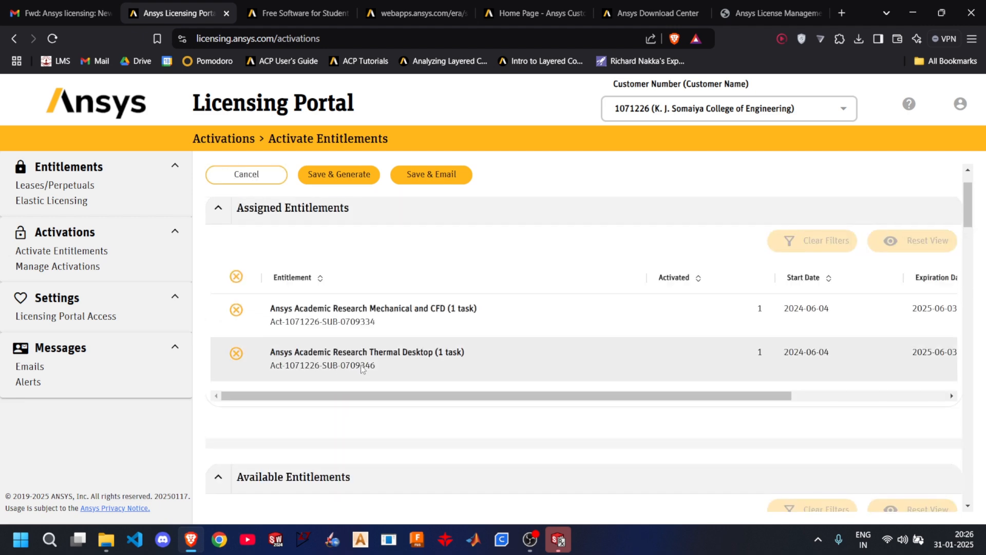
pyautogui.scroll(1, 415, 357)
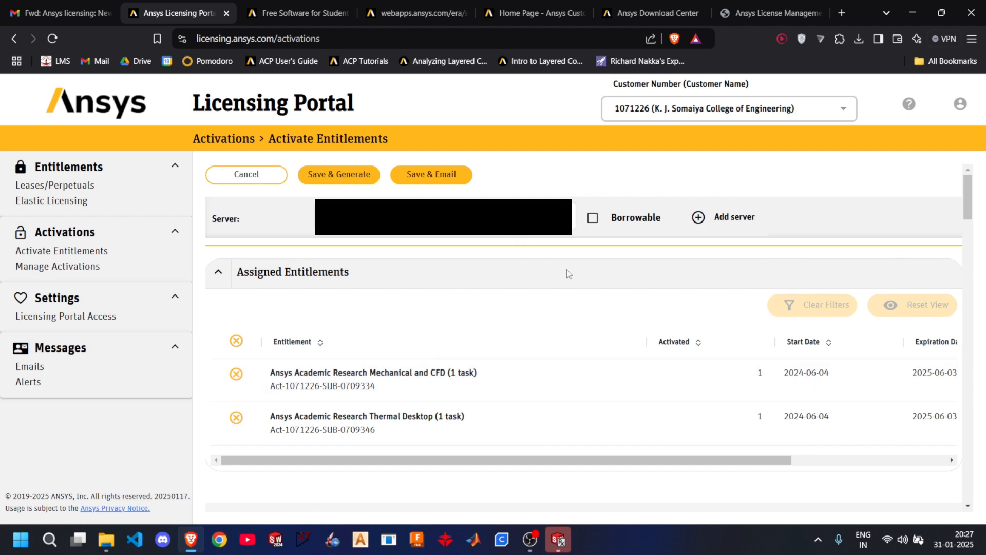
# - Preview the products listed for activation on the selected server and cancel without generating the license
pyautogui.click(354, 177)
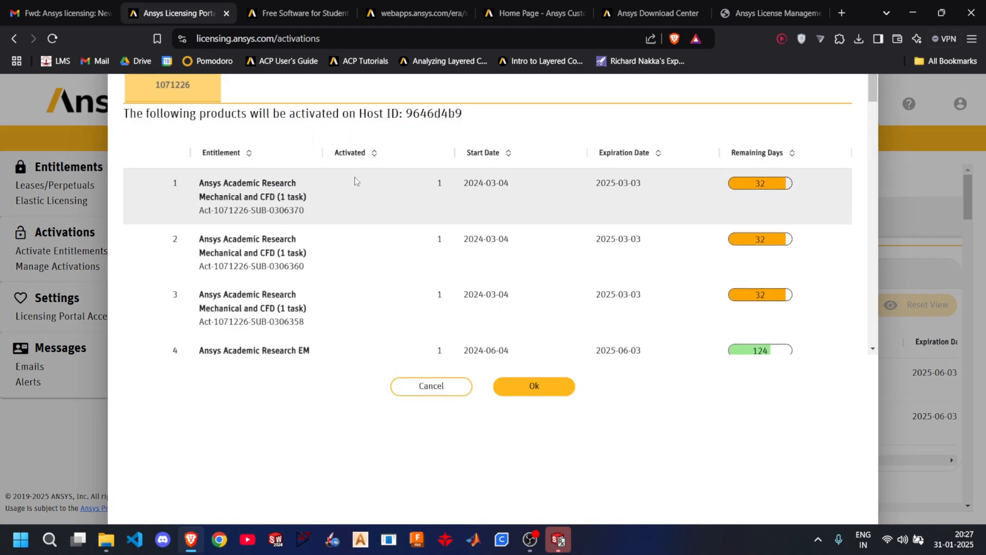
pyautogui.click(453, 385)
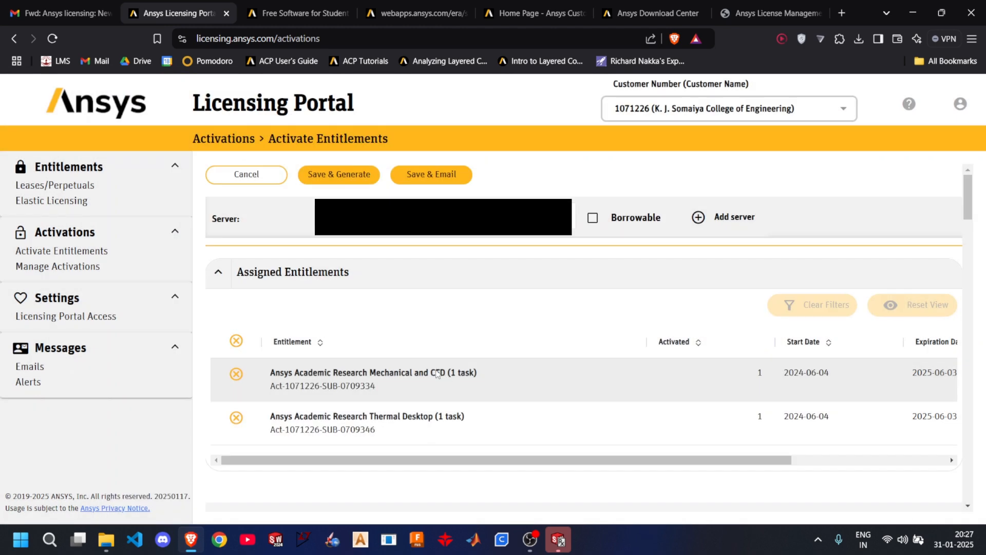
pyautogui.scroll(-1, 395, 340)
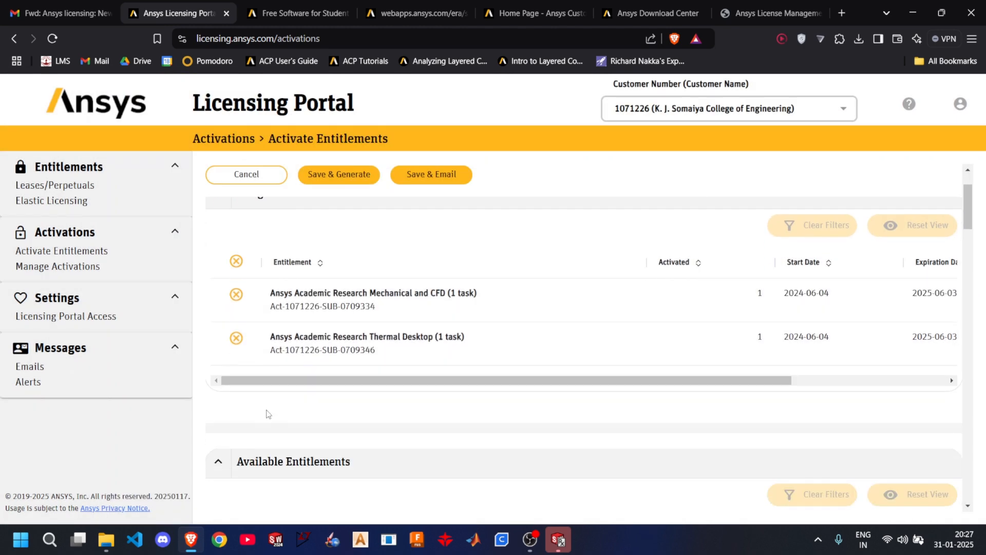
pyautogui.scroll(-3, 266, 411)
pyautogui.scroll(4, 303, 267)
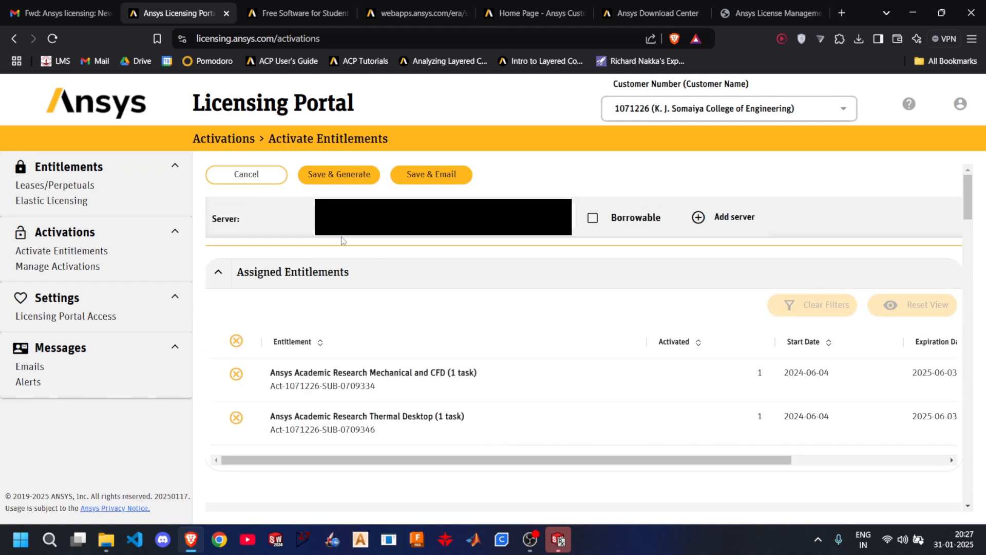
pyautogui.click(343, 179)
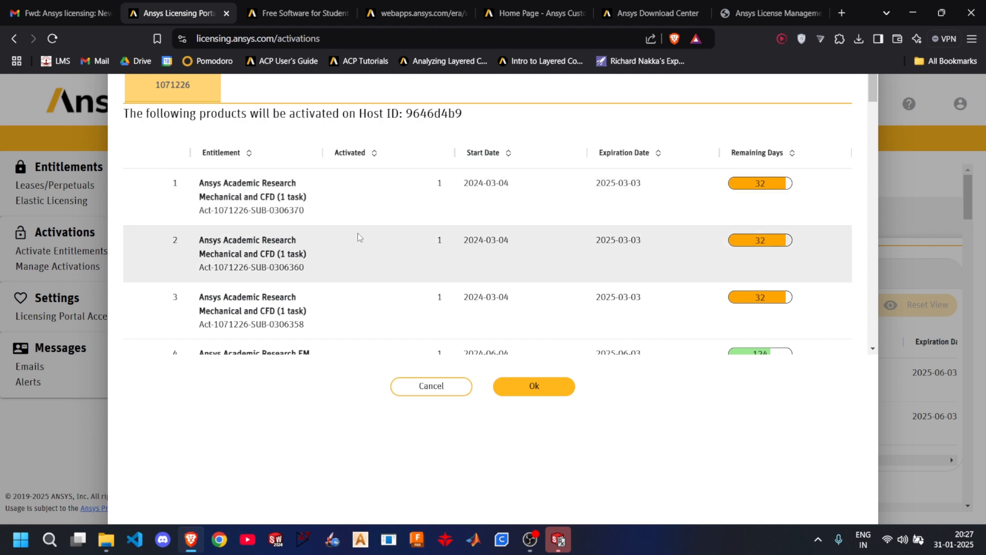
pyautogui.scroll(-10, 437, 231)
pyautogui.scroll(-5, 447, 269)
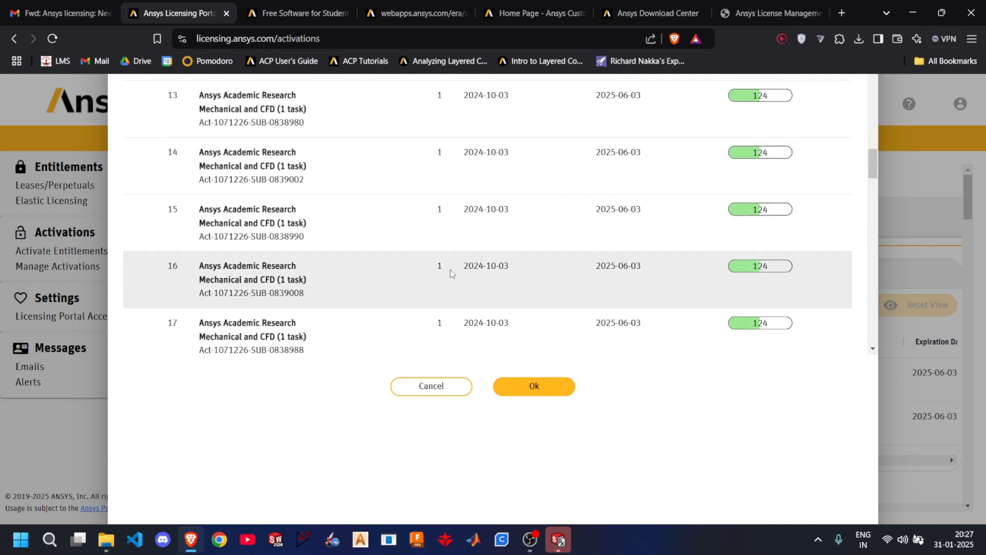
pyautogui.click(432, 385)
# - Remove all entries from the Available Entitlements list
pyautogui.scroll(-2, 411, 350)
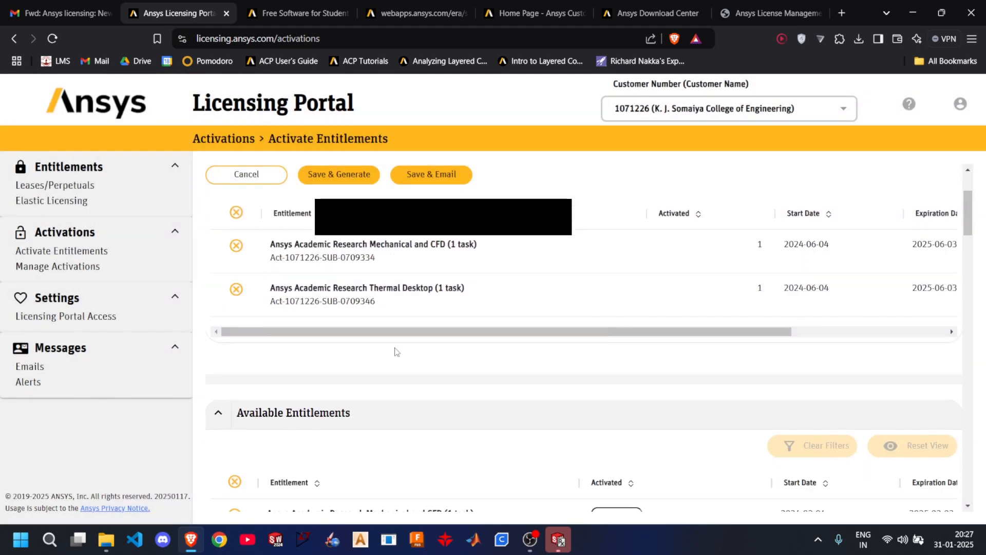
pyautogui.scroll(2, 360, 334)
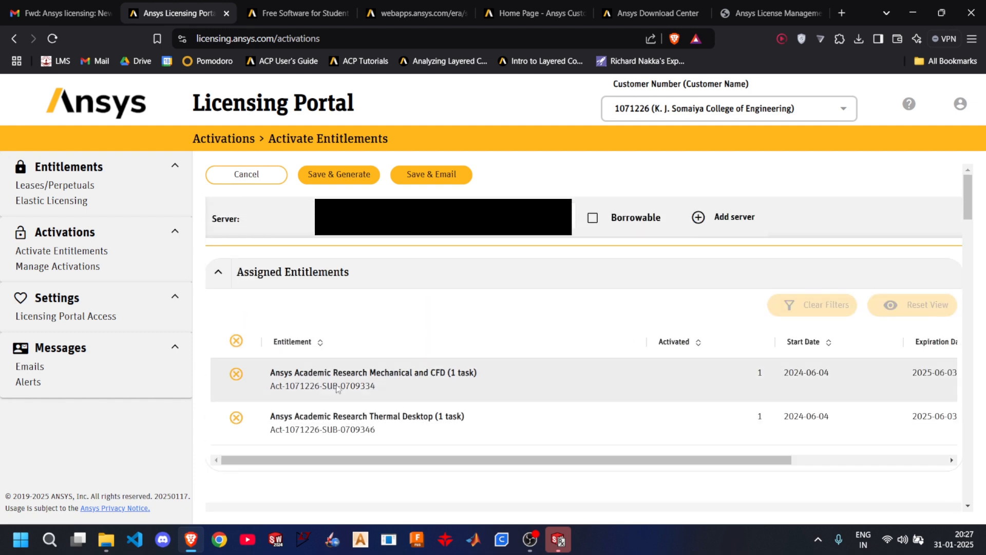
pyautogui.scroll(-5, 355, 384)
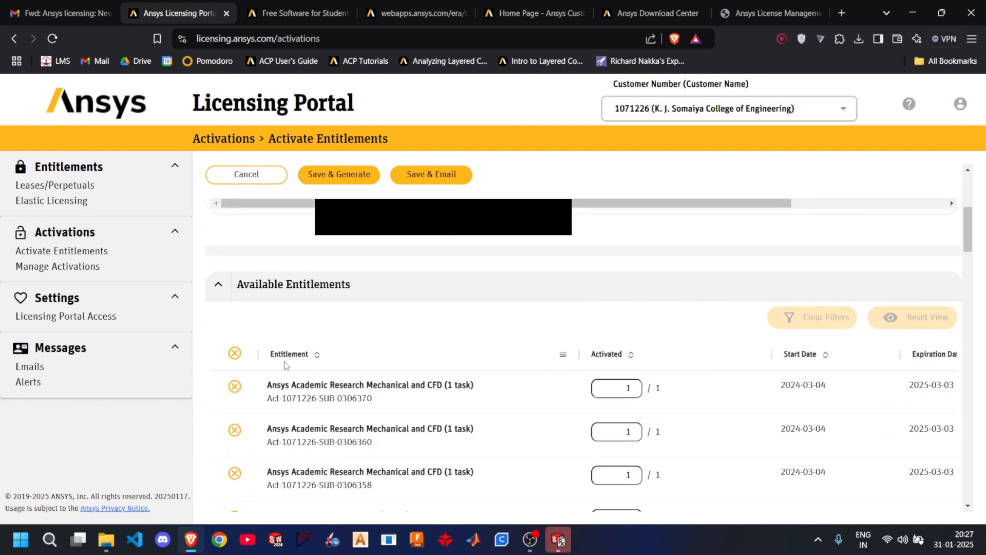
pyautogui.click(236, 354)
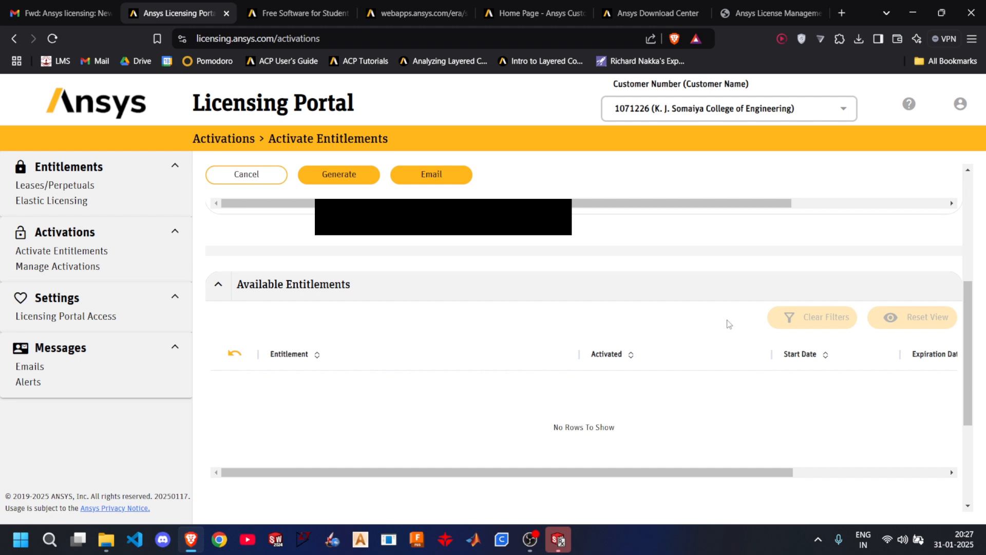
# - Generate the license file for the server's assigned entitlements and save it in the Downloads folder
pyautogui.scroll(5, 627, 344)
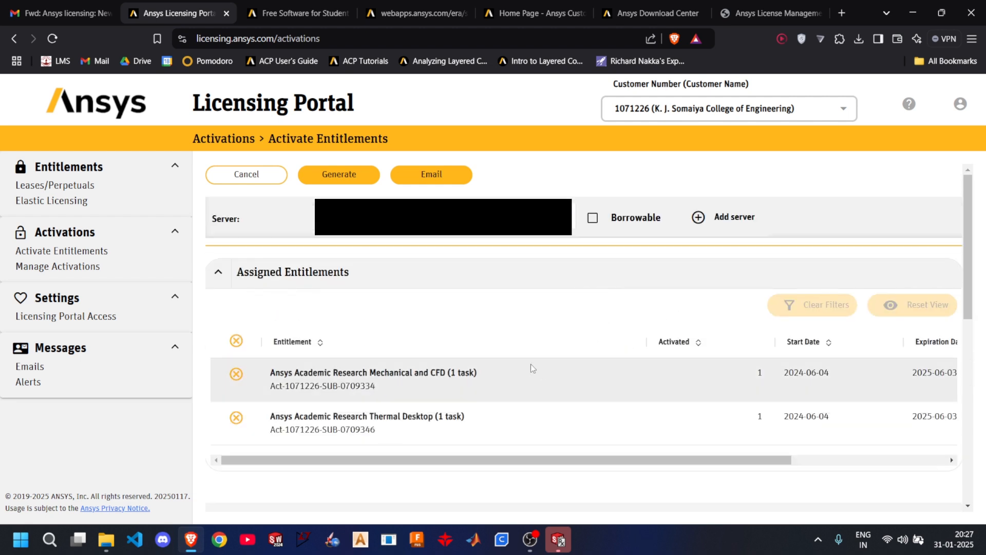
pyautogui.click(340, 183)
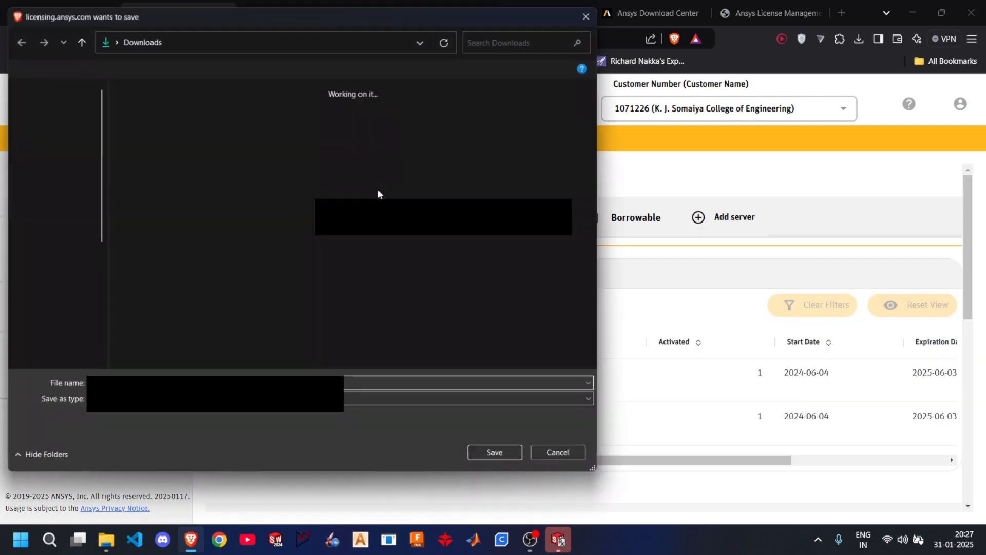
pyautogui.click(64, 151)
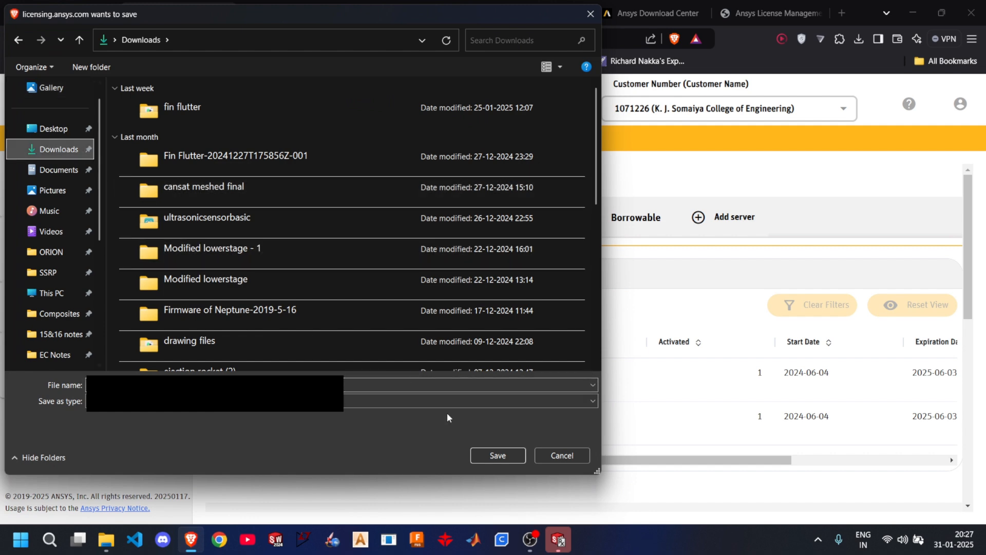
pyautogui.click(497, 454)
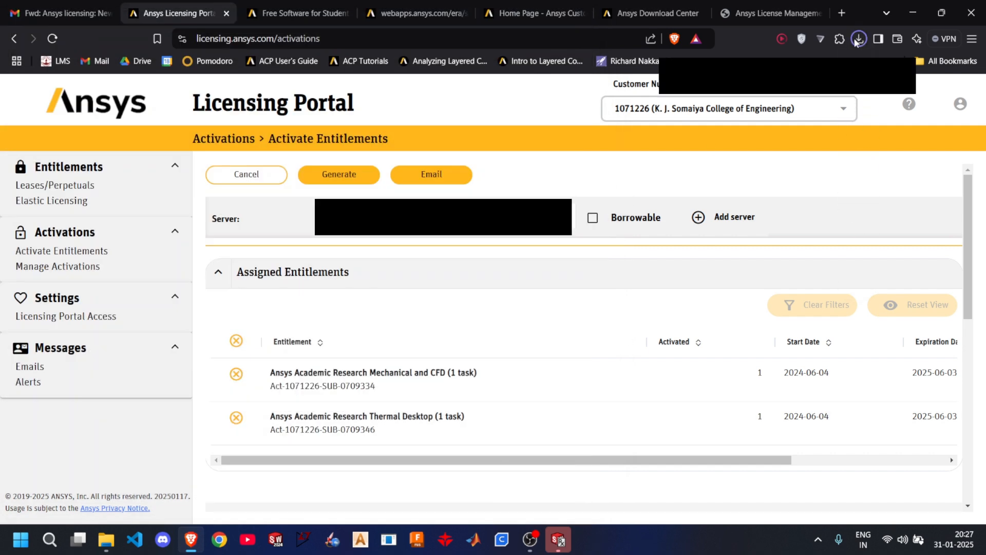
pyautogui.click(856, 43)
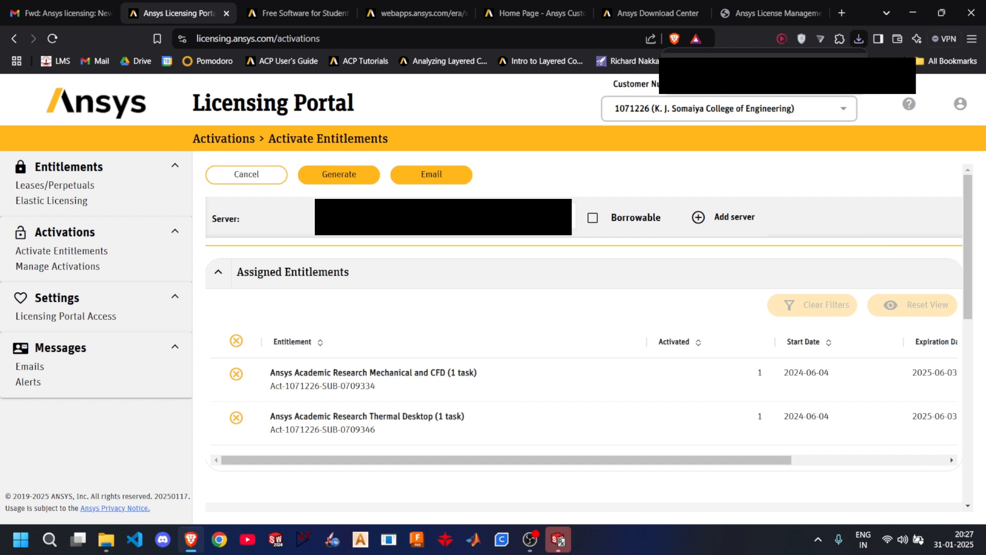
# - Close the five browser tabs that follow the Licensing Portal
pyautogui.click(345, 13)
pyautogui.click(345, 14)
pyautogui.click(345, 14)
pyautogui.click(346, 13)
pyautogui.click(345, 13)
# - Search Google for "ansys customer portal" in a new tab and open the Ansys Customer Portal at support.ansys.com
pyautogui.click(325, 11)
pyautogui.write('google.com')
pyautogui.press('Return')
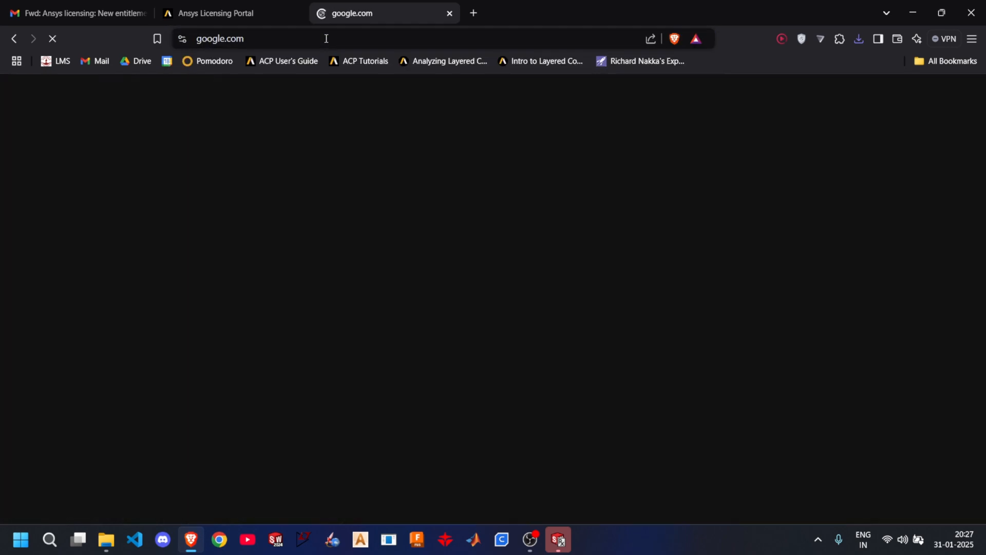
pyautogui.write('ansys')
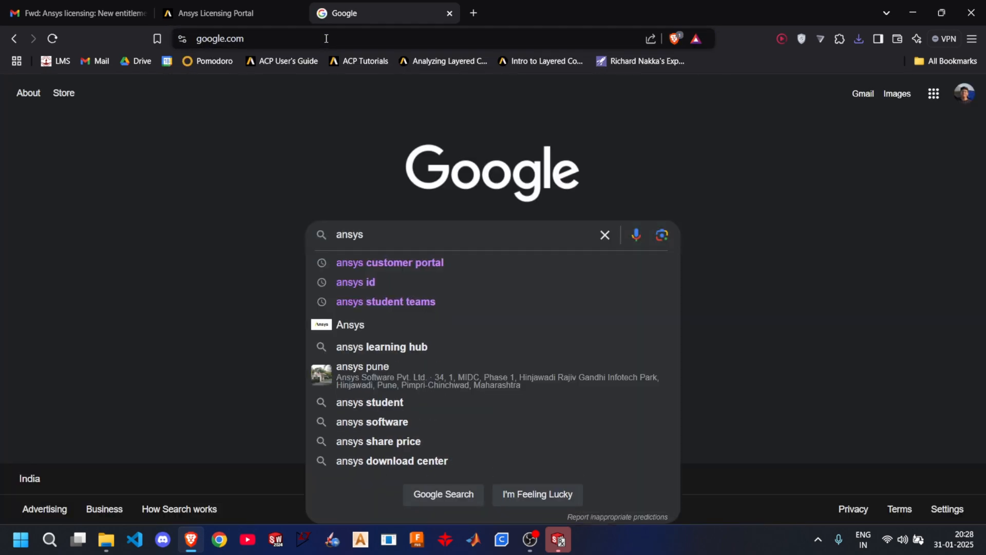
pyautogui.press('Down')
pyautogui.press('Return')
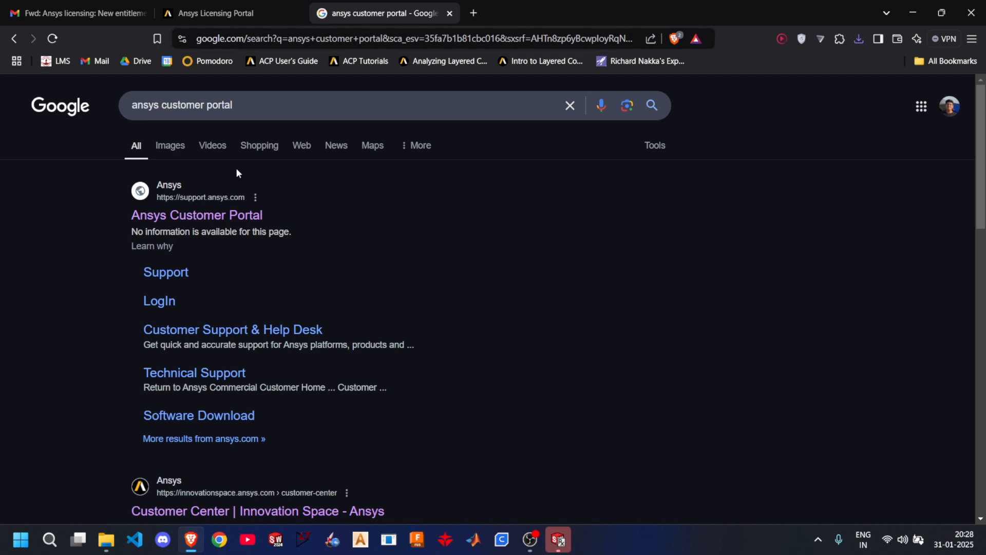
pyautogui.click(237, 213)
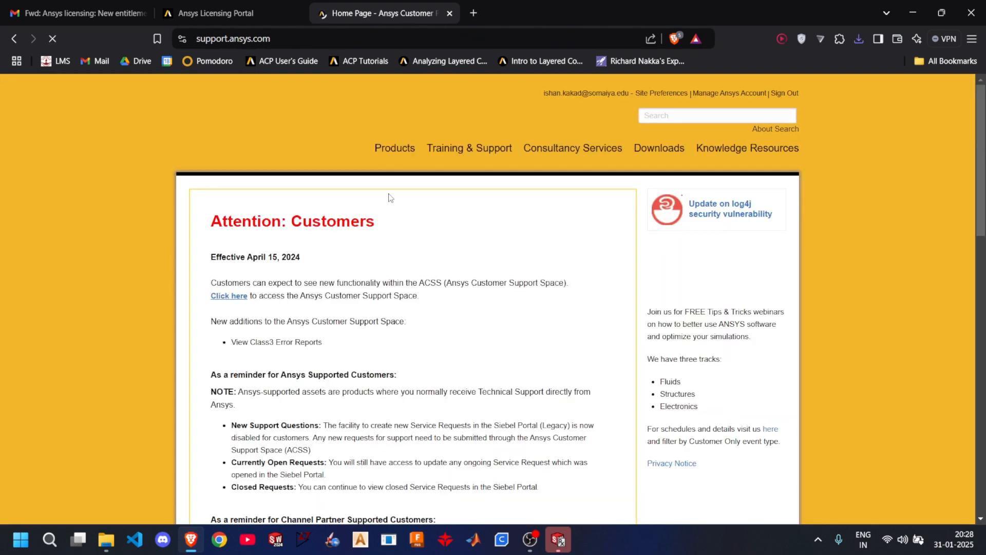
# - Open the Current Release downloads for 2025 R1 and start downloading the Ansys Automated Installer for Windows x64
pyautogui.moveTo(654, 145)
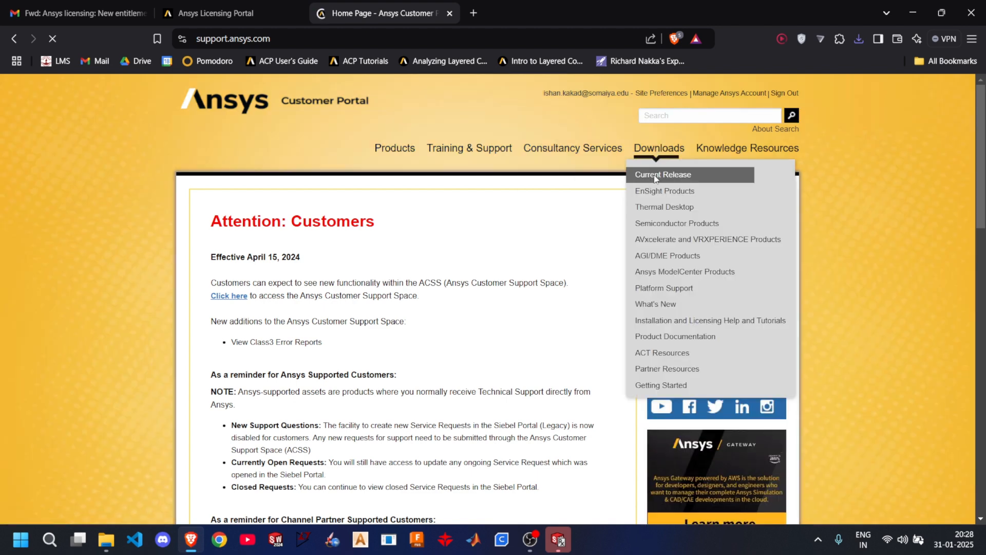
pyautogui.click(654, 174)
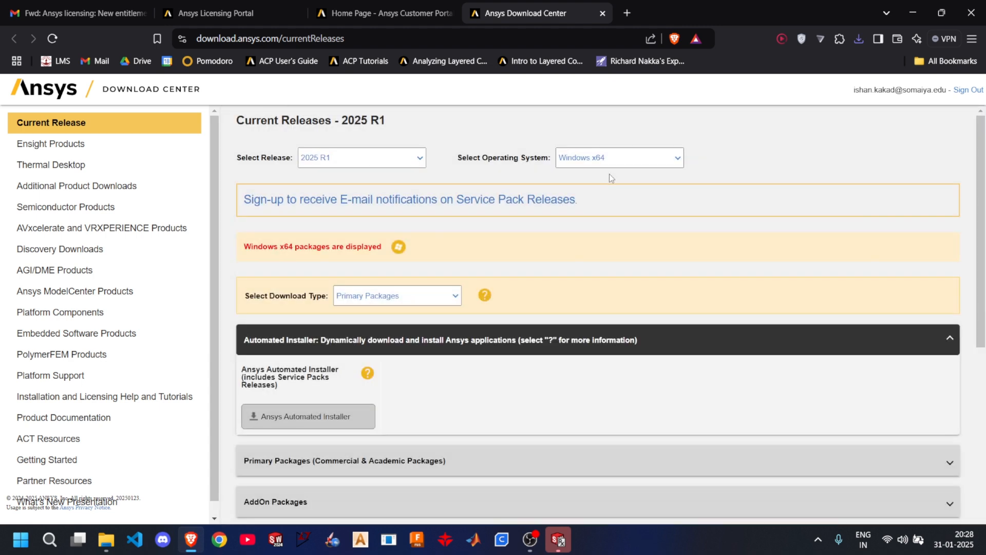
pyautogui.moveTo(337, 416)
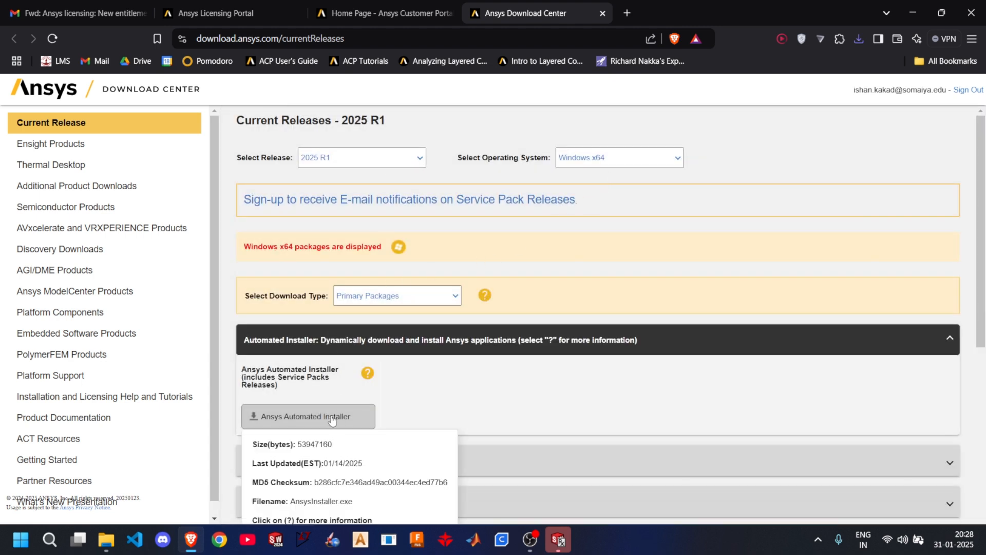
pyautogui.click(330, 420)
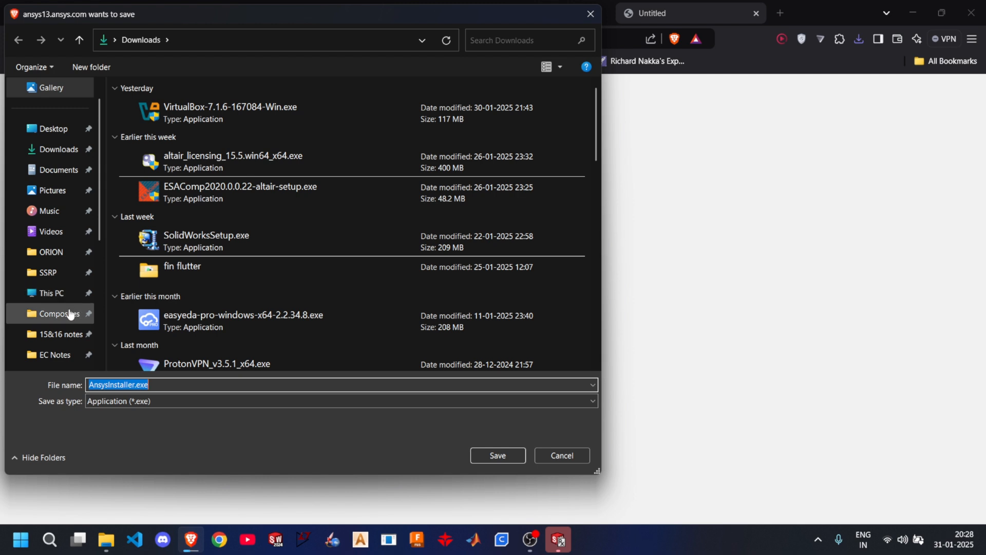
# - Save AnsysInstaller.exe in the Ansys folder on Local Disk (C:)
pyautogui.scroll(-2, 62, 308)
pyautogui.scroll(-2, 60, 294)
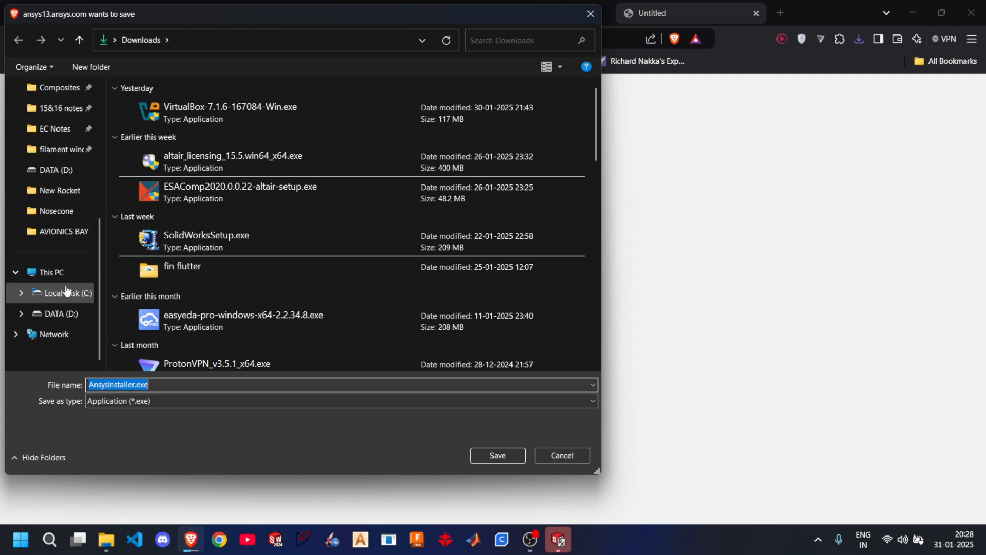
pyautogui.click(67, 290)
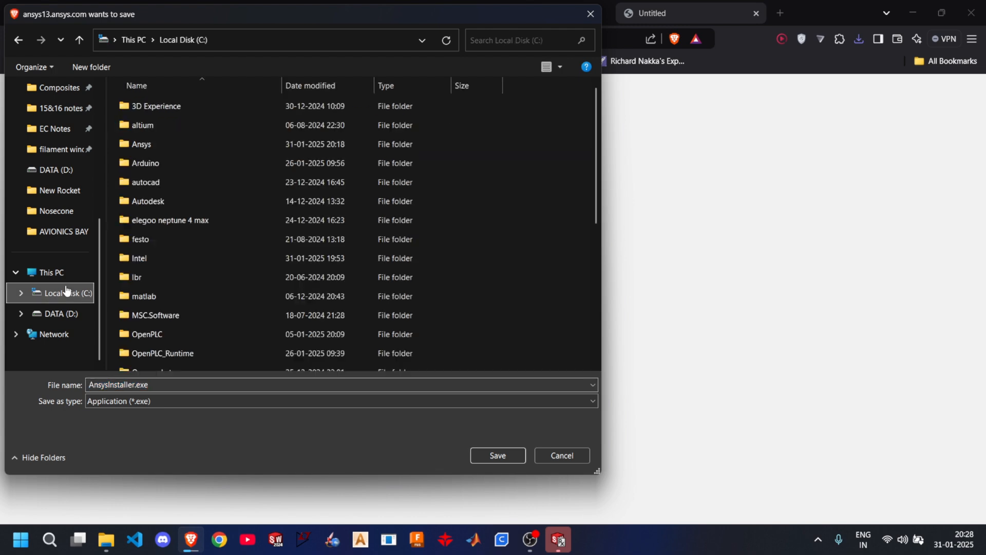
pyautogui.doubleClick(134, 146)
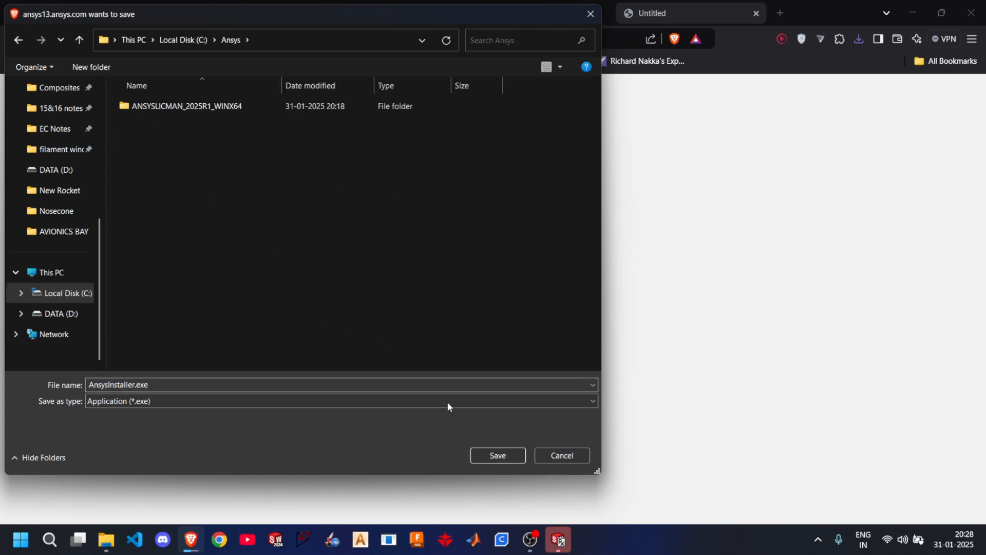
pyautogui.click(488, 456)
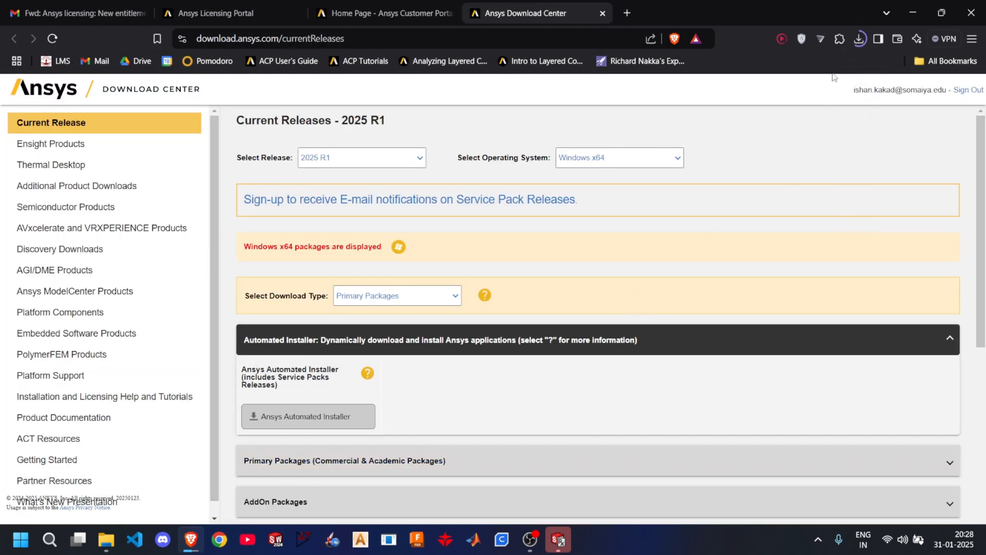
# - Check the installer's progress in the recent download history and minimize the browser window
pyautogui.click(860, 40)
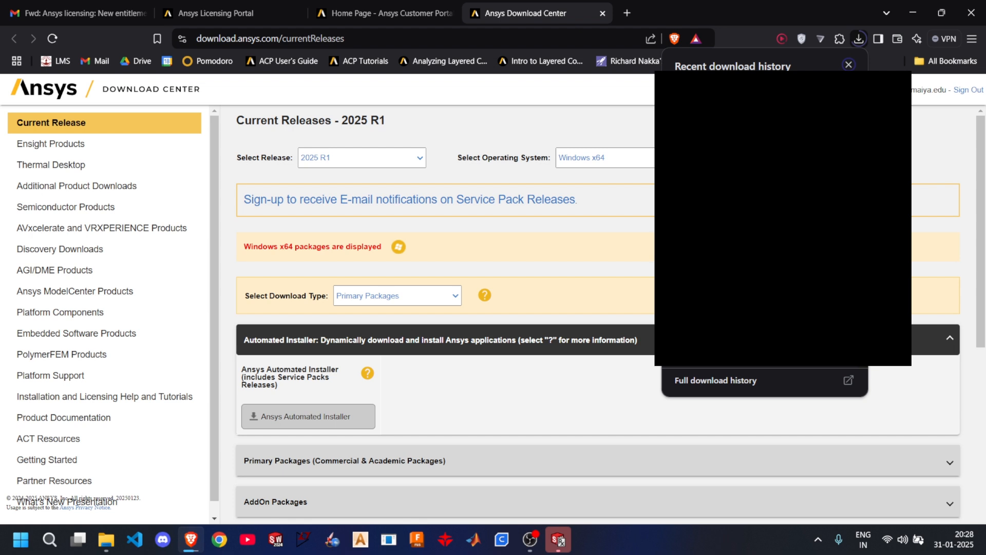
pyautogui.click(849, 64)
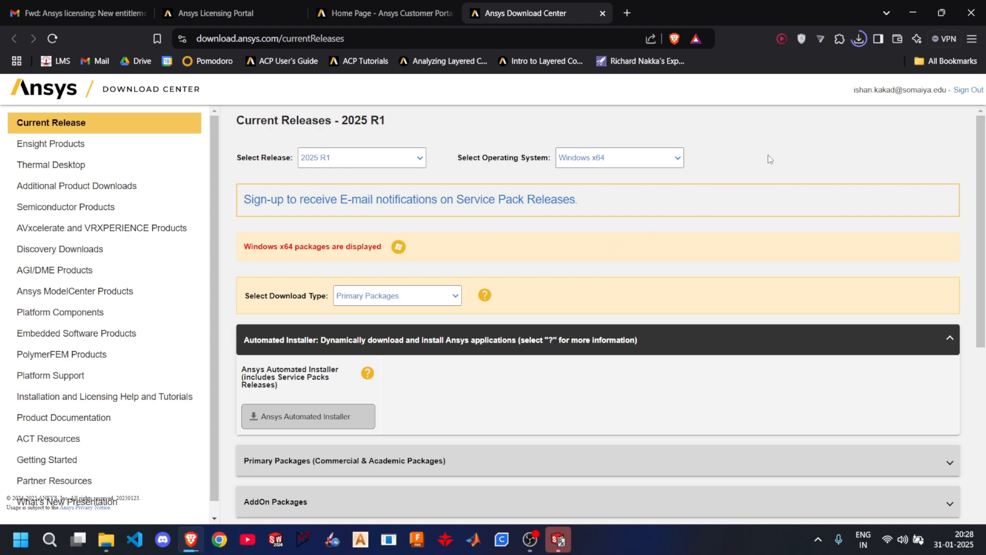
pyautogui.click(906, 5)
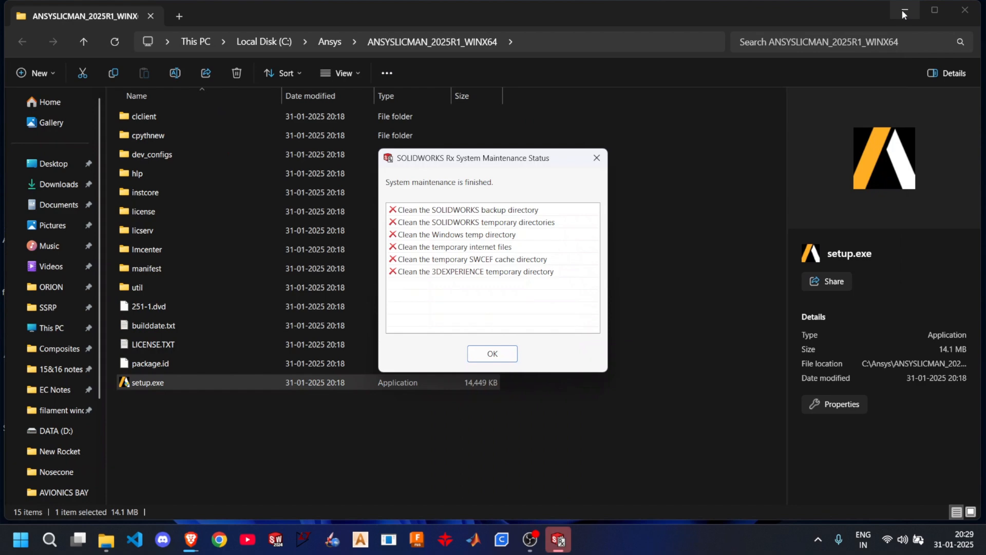
# - Dismiss the SOLIDWORKS Rx maintenance message, minimize the file window, and search Windows for "ansys" to open the Ansys License Management Center
pyautogui.click(492, 353)
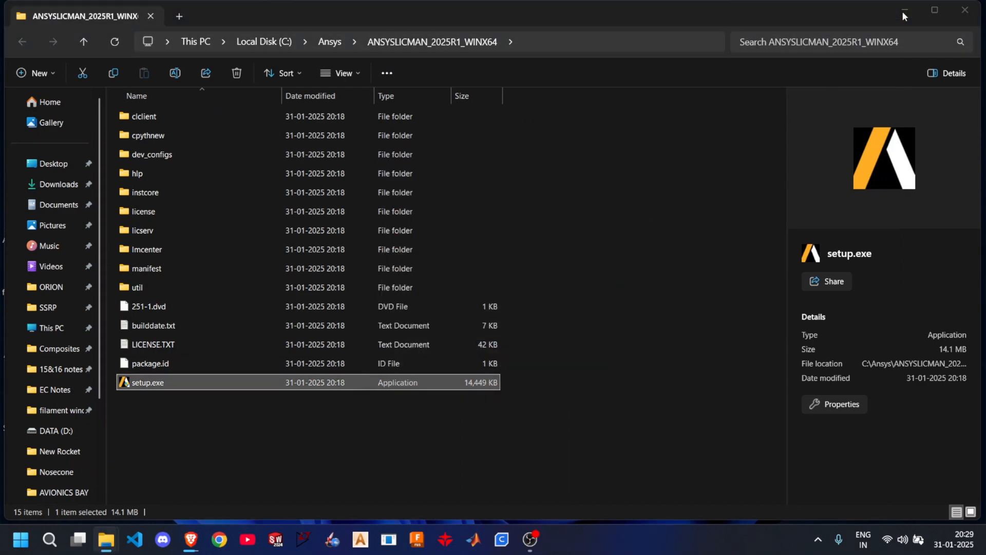
pyautogui.click(902, 10)
pyautogui.press('super')
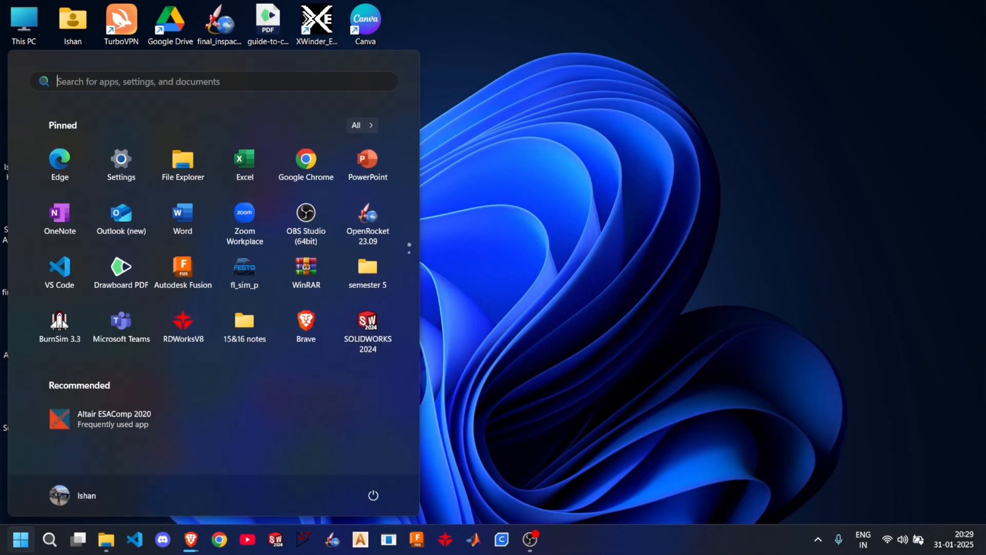
pyautogui.write('ansys')
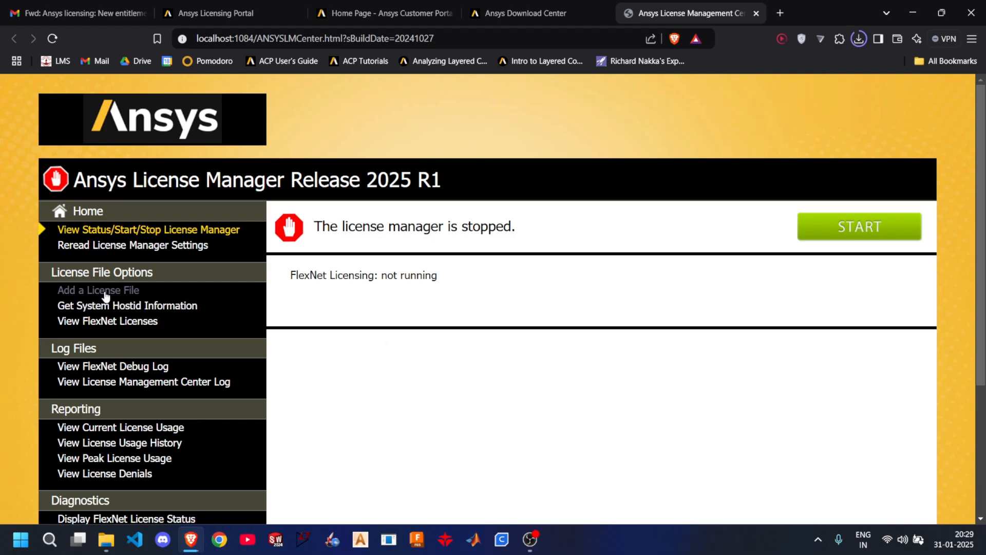
# - Add the downloaded LIC license file from the Downloads folder to the license manager and confirm its installation
pyautogui.click(105, 292)
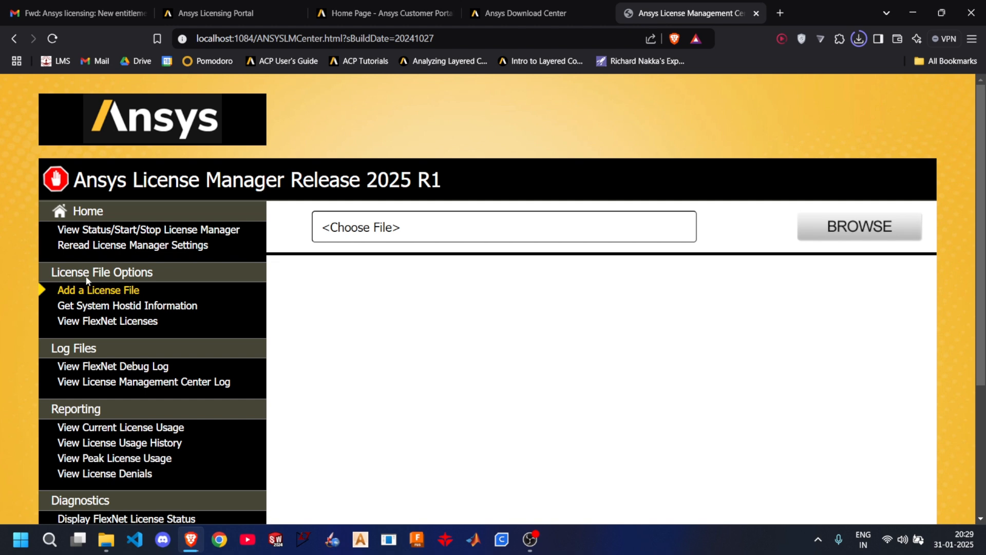
pyautogui.click(887, 224)
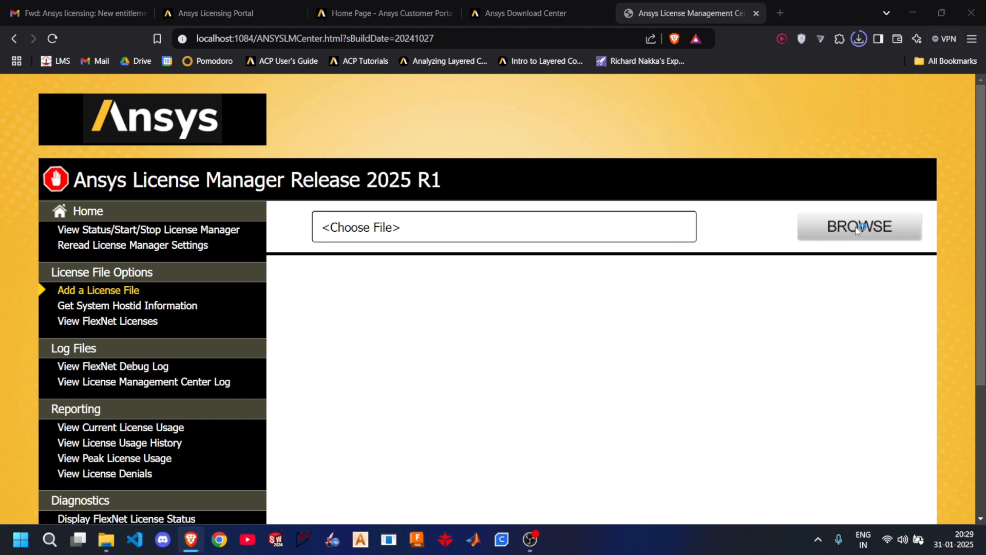
pyautogui.scroll(5, 67, 226)
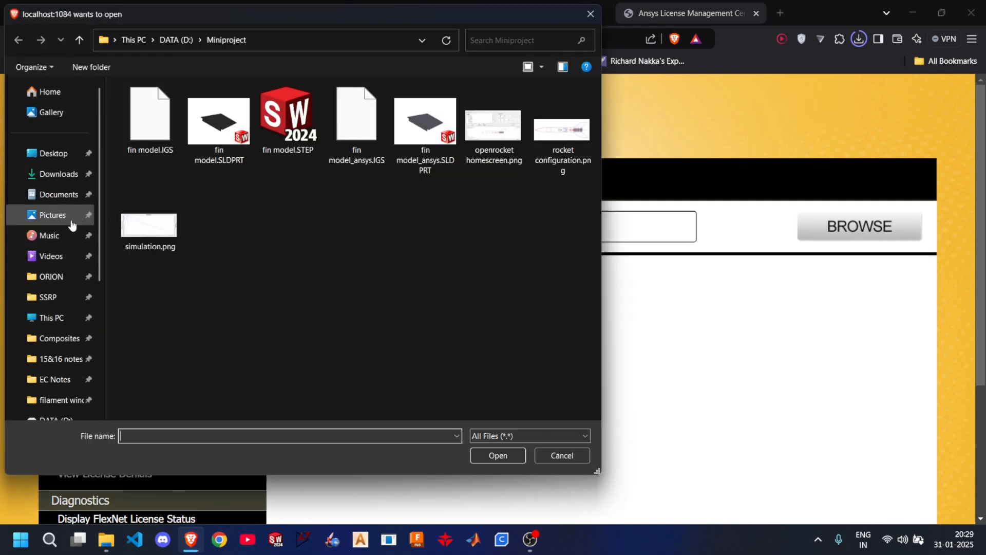
pyautogui.click(59, 177)
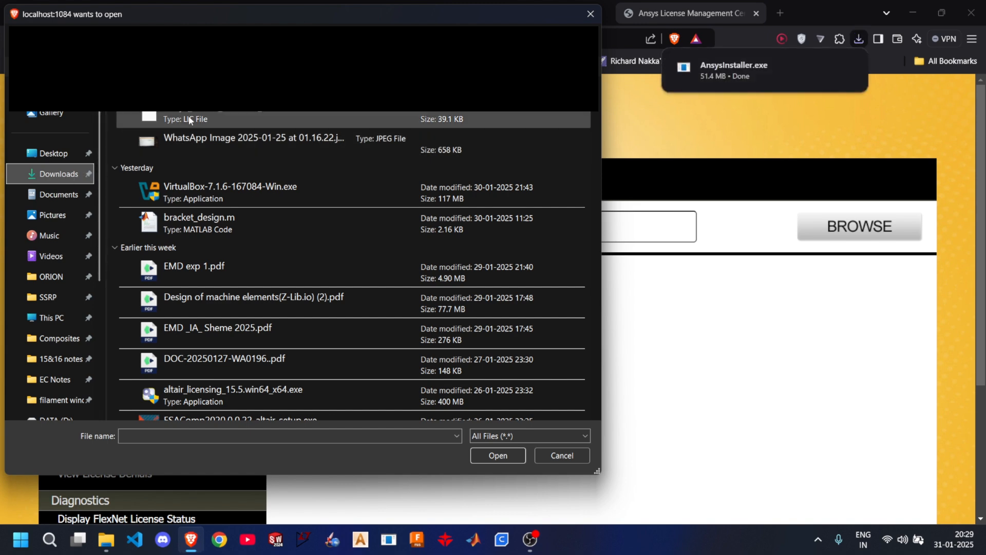
pyautogui.doubleClick(189, 119)
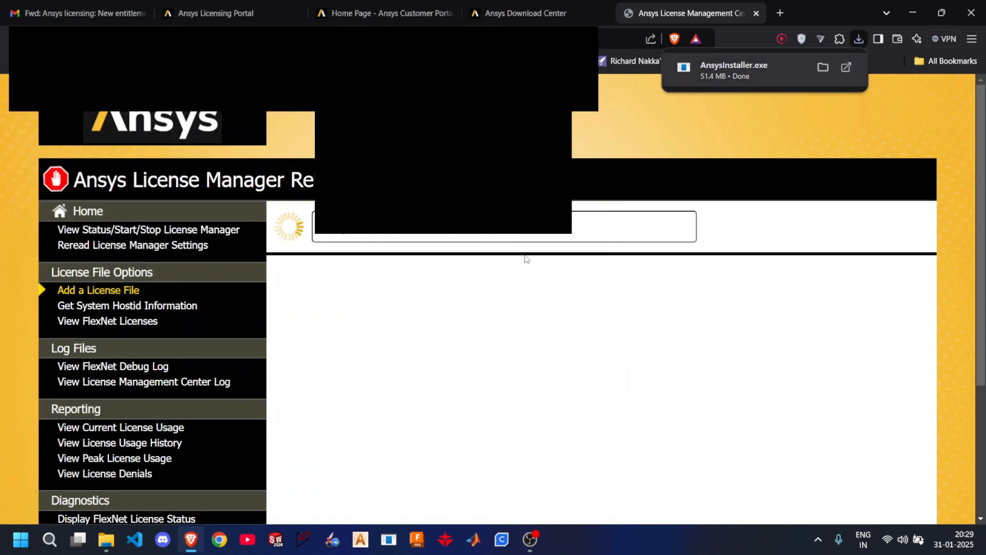
pyautogui.scroll(-1, 544, 405)
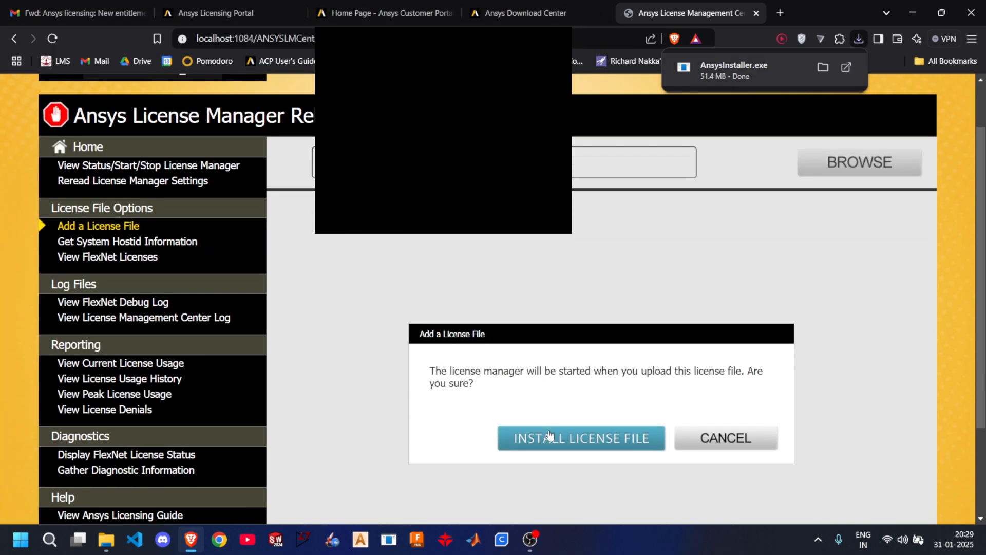
pyautogui.scroll(-1, 550, 416)
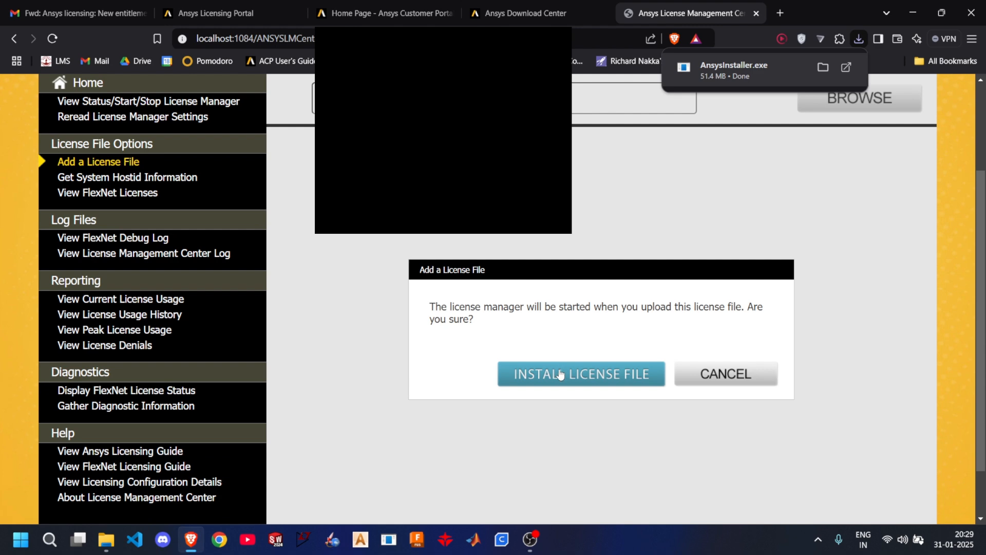
pyautogui.click(560, 374)
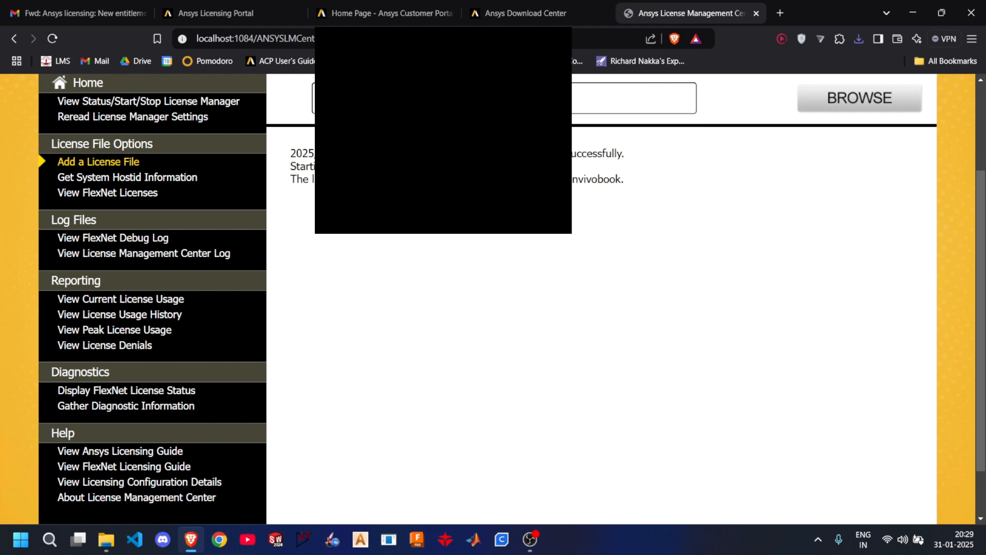
# - Read the license file installation messages and check the license manager's running status
pyautogui.moveTo(572, 154); pyautogui.dragTo(650, 156)
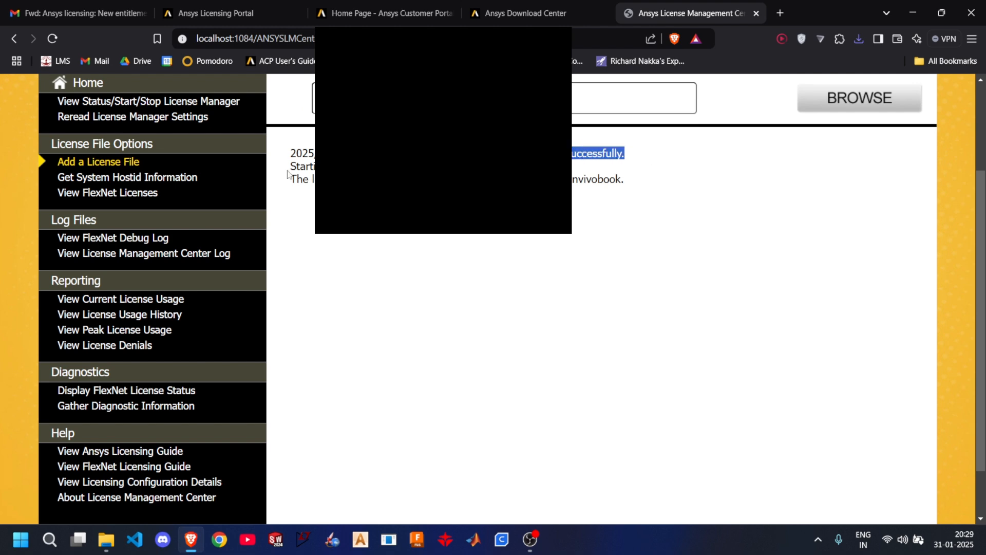
pyautogui.moveTo(291, 170); pyautogui.dragTo(359, 168)
pyautogui.scroll(3, 415, 233)
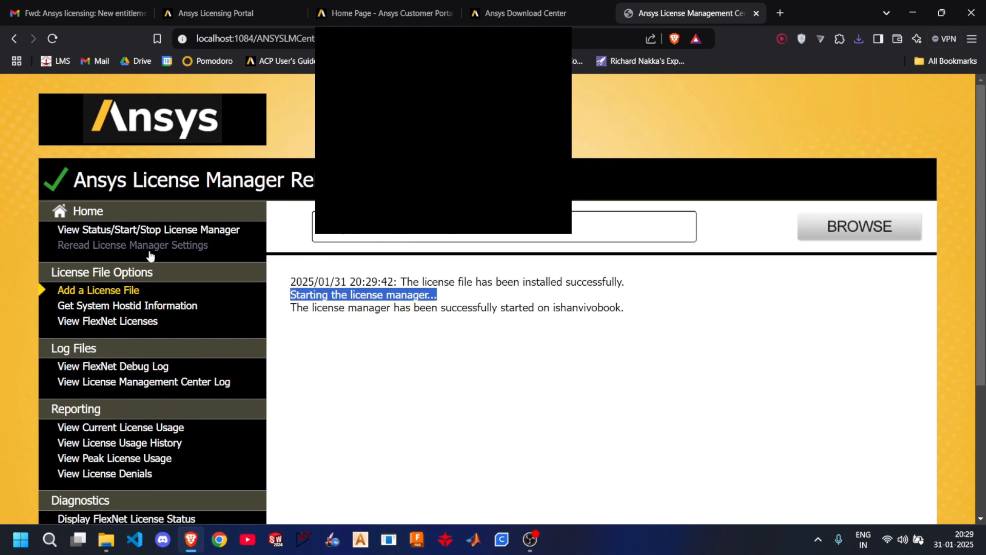
pyautogui.click(138, 231)
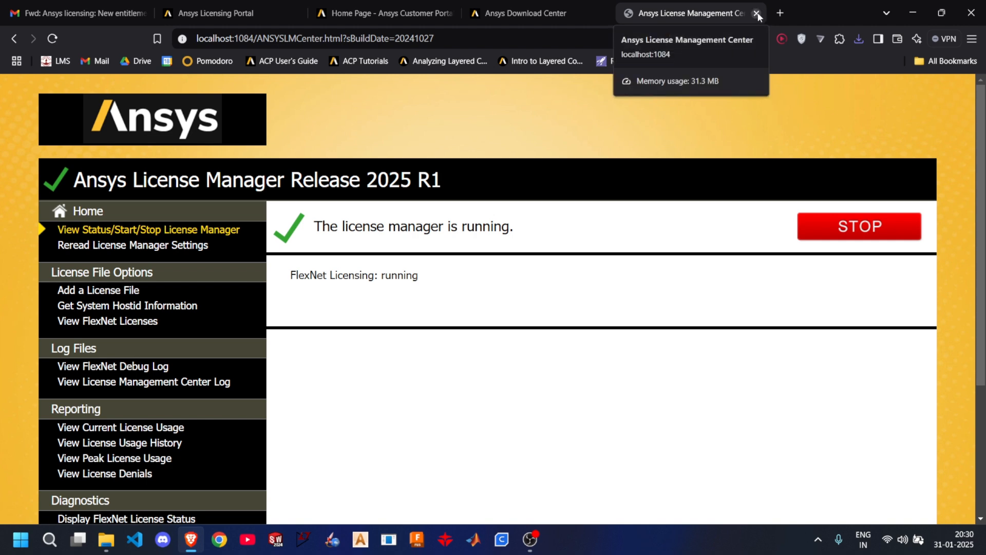
# - Show the downloaded AnsysInstaller.exe in its folder, run it as administrator, and minimize the browser window
pyautogui.click(858, 40)
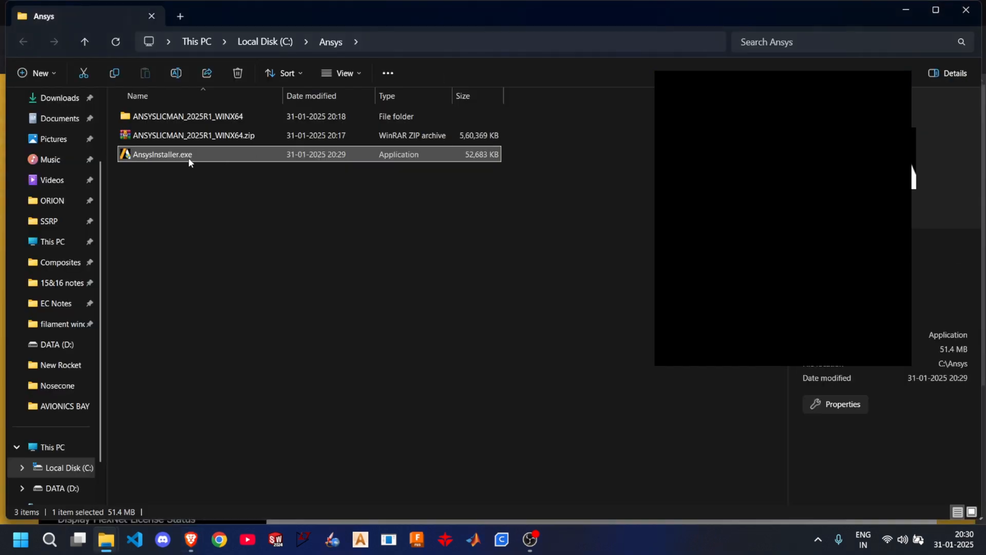
pyautogui.rightClick(189, 157)
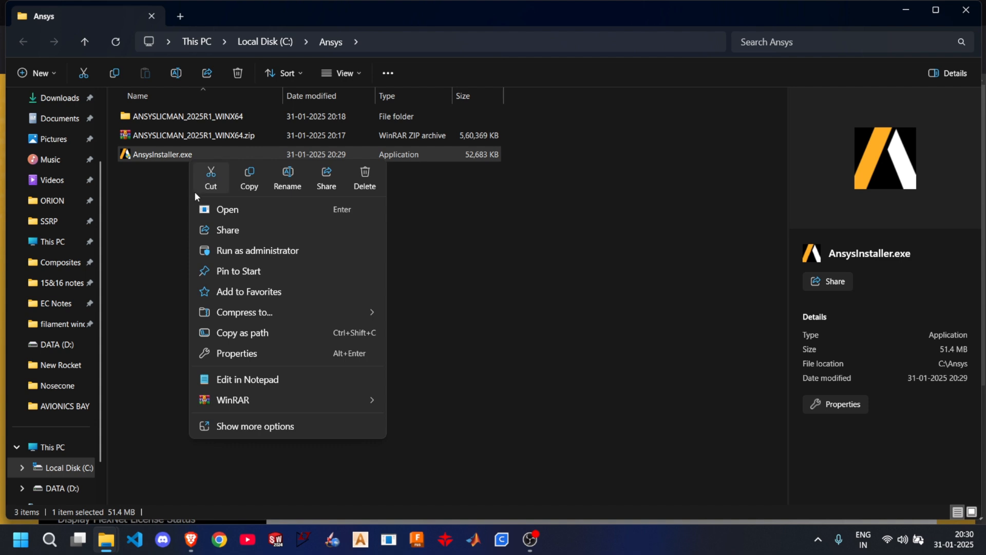
pyautogui.click(218, 251)
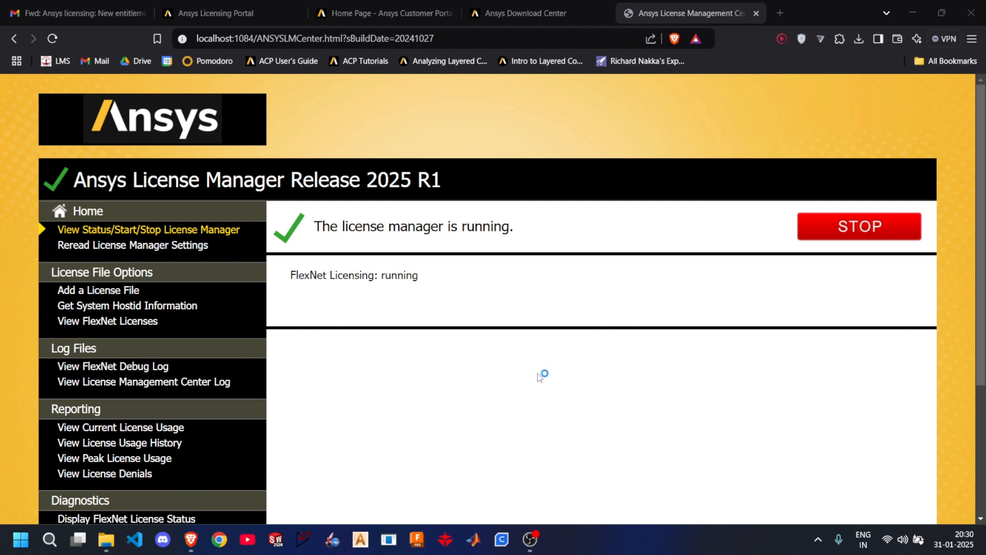
pyautogui.click(909, 12)
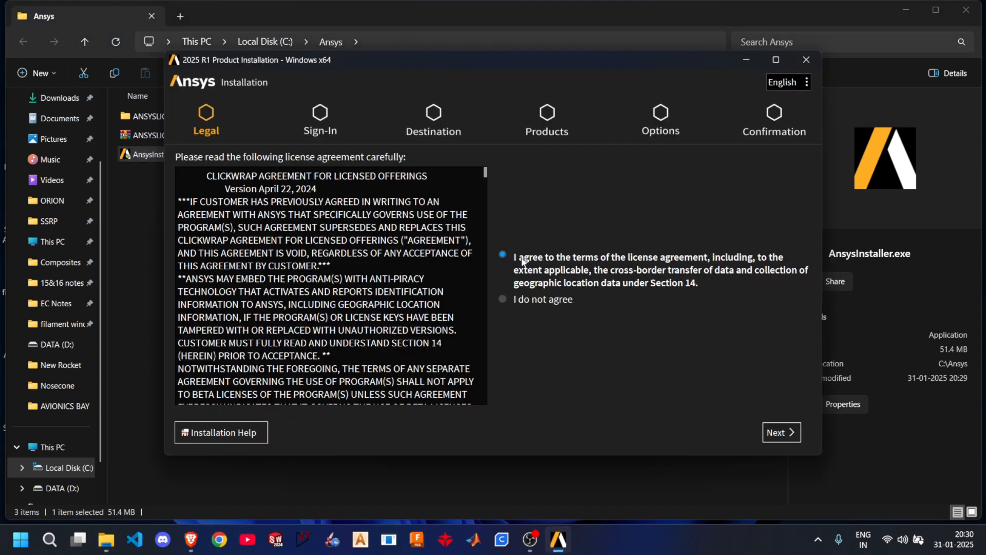
# - Accept the license agreement, sign in to the installer via Ansys ID, and return to the installation wizard
pyautogui.click(777, 433)
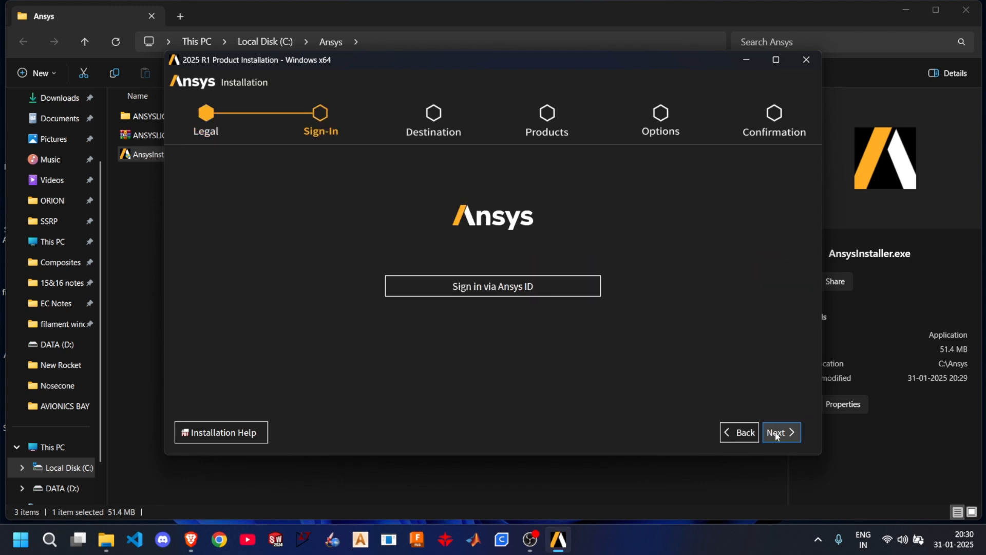
pyautogui.click(546, 282)
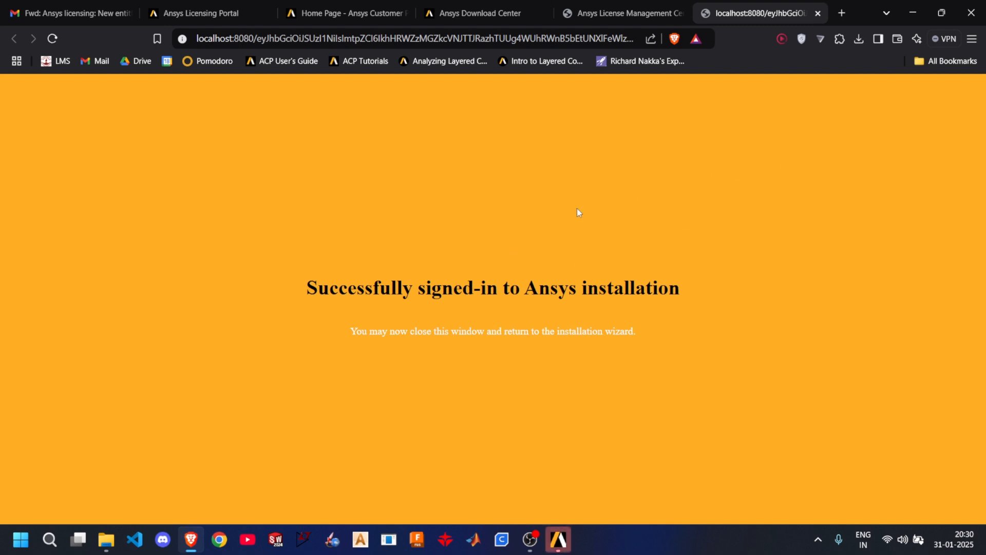
pyautogui.moveTo(329, 285); pyautogui.dragTo(668, 286)
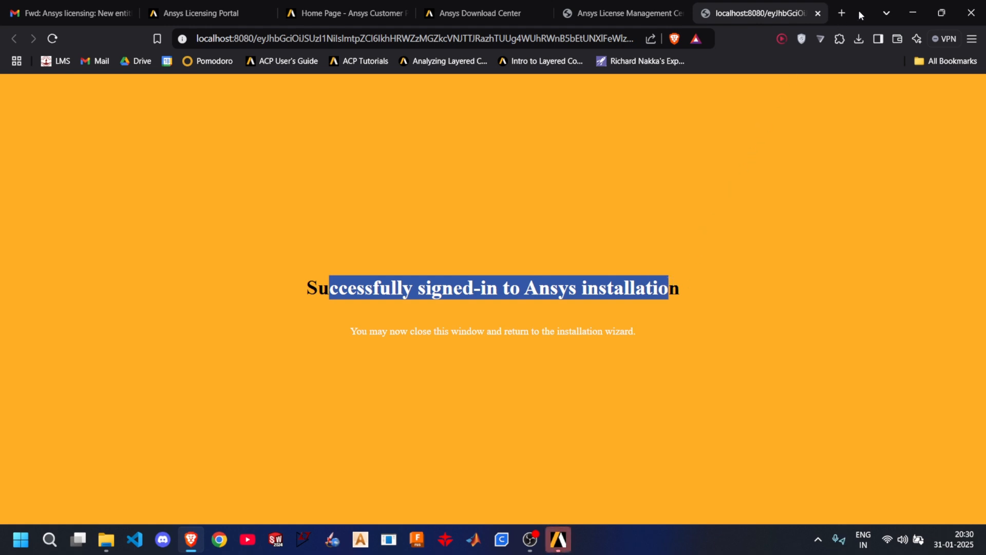
pyautogui.click(914, 14)
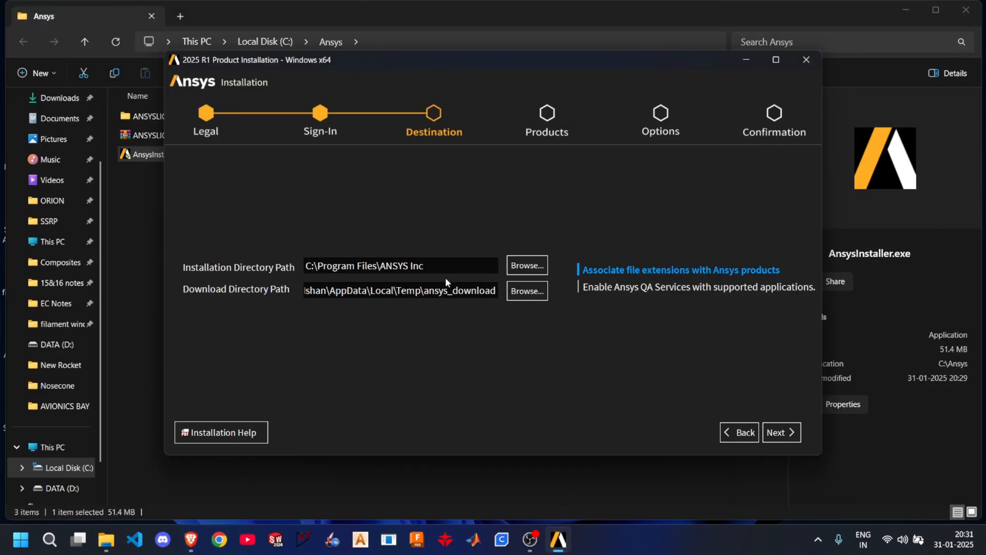
# - Keep the default installation and download directories and select all products for installation
pyautogui.click(781, 433)
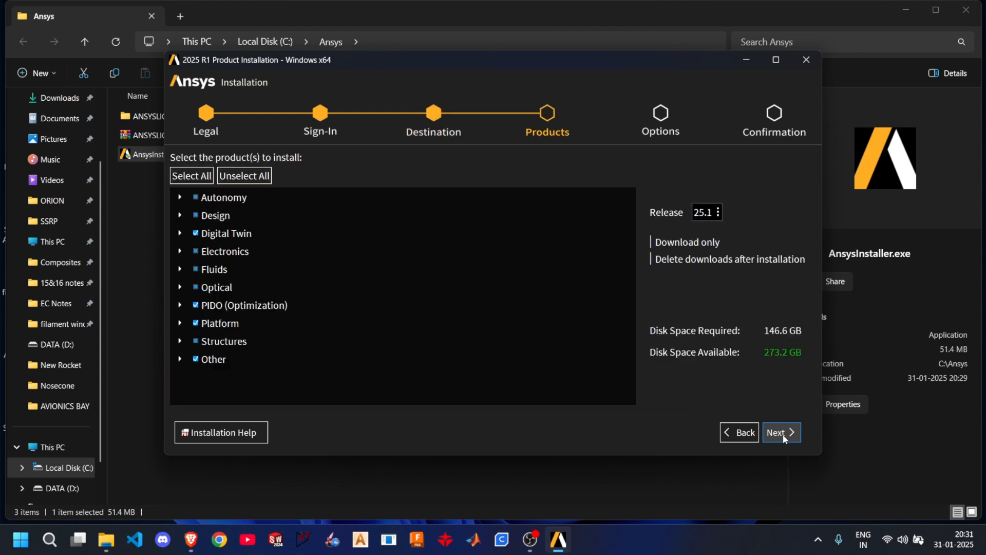
pyautogui.click(198, 180)
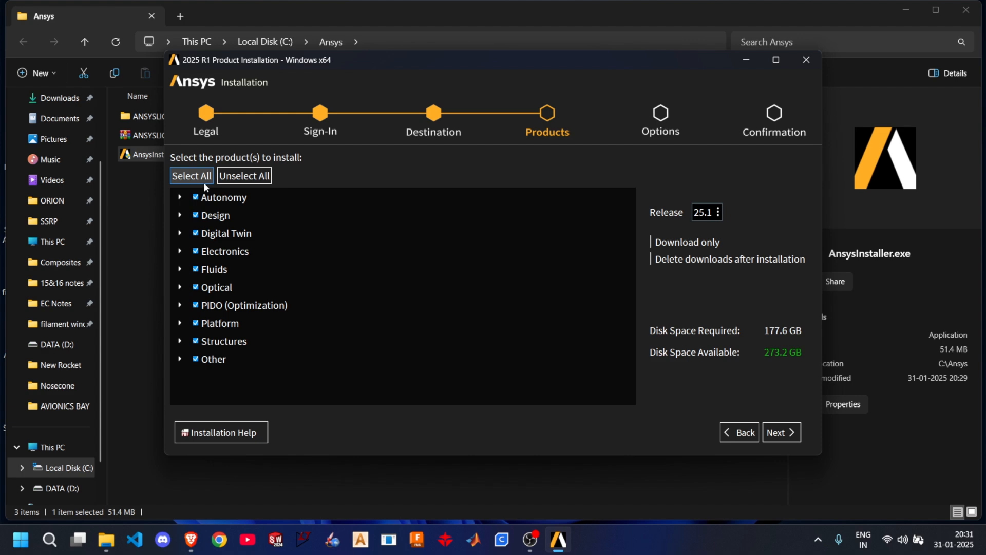
# - Expand the Autonomy, Design, Digital Twin and Electronics product groups and exclude Electronics from the installation
pyautogui.click(180, 199)
pyautogui.click(179, 323)
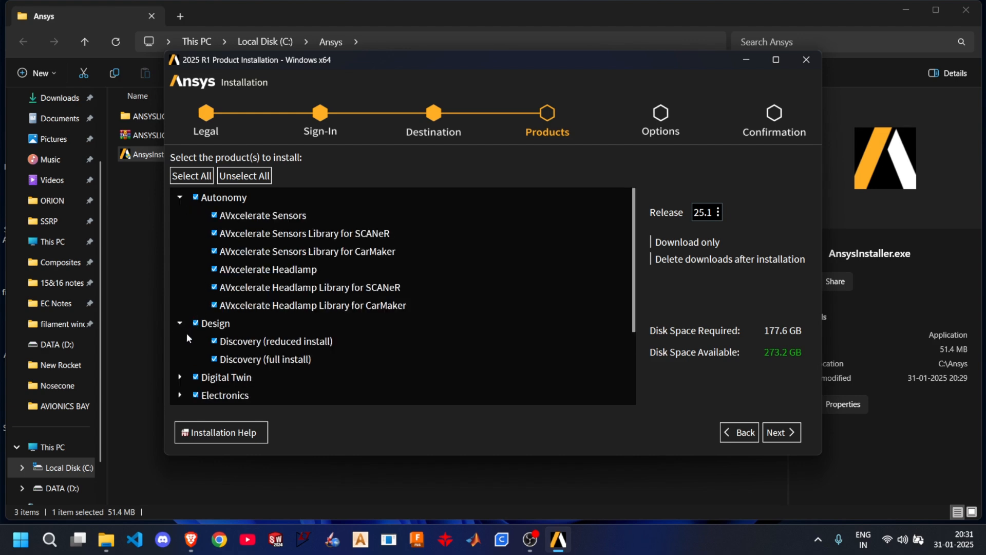
pyautogui.scroll(-1, 185, 334)
pyautogui.click(180, 323)
pyautogui.scroll(-1, 186, 334)
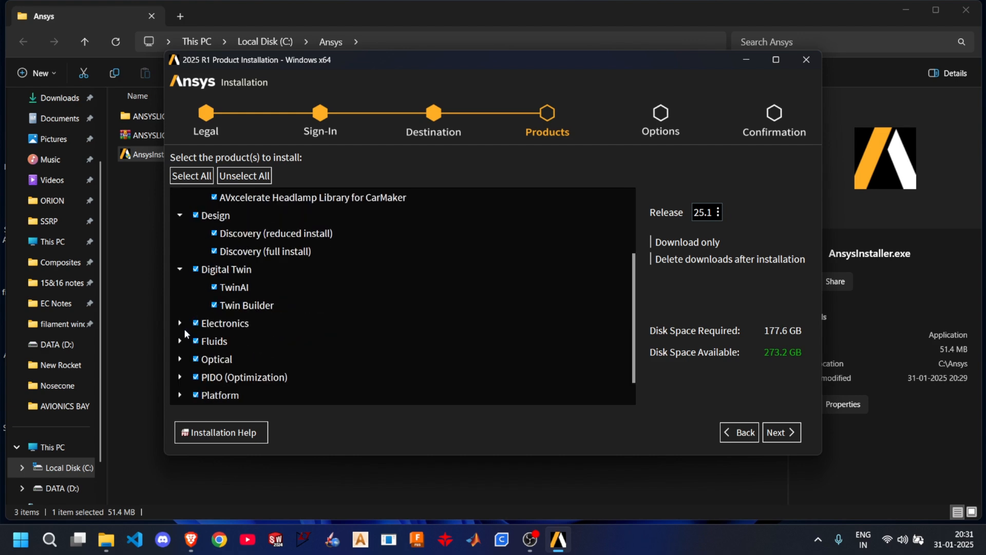
pyautogui.click(180, 323)
pyautogui.click(196, 323)
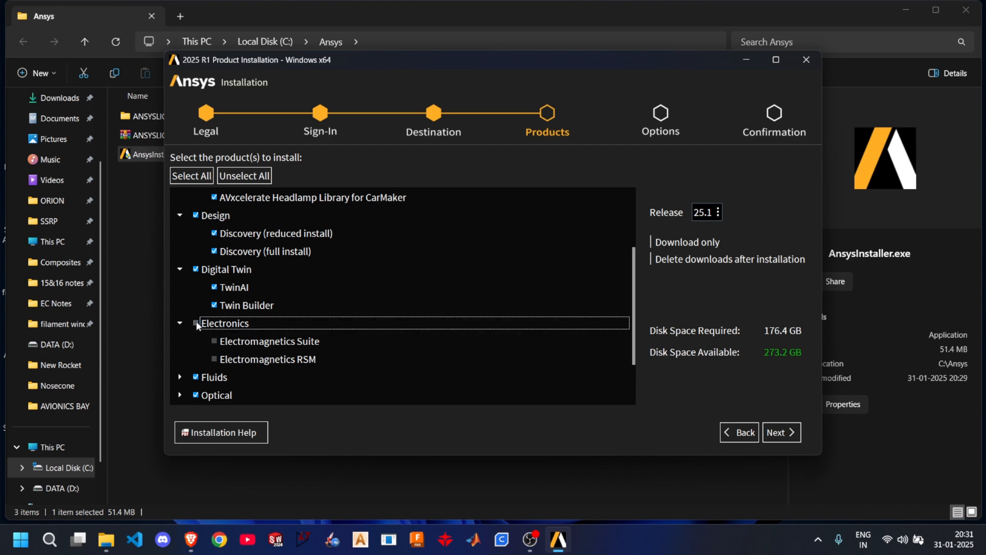
# - Expand the Optical, Platform, Structures and Other product groups and exclude Optical from the installation
pyautogui.scroll(-2, 196, 332)
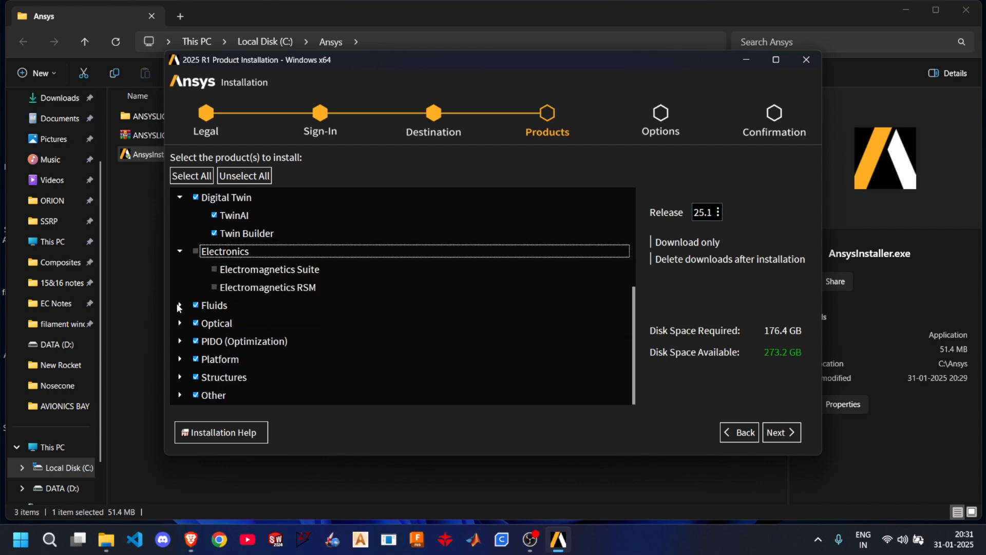
pyautogui.click(180, 323)
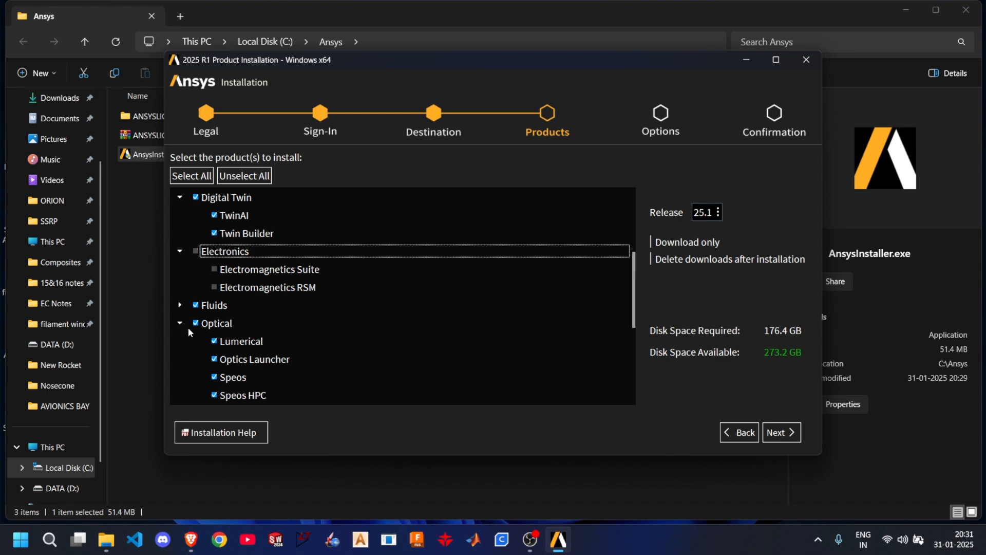
pyautogui.scroll(-4, 205, 339)
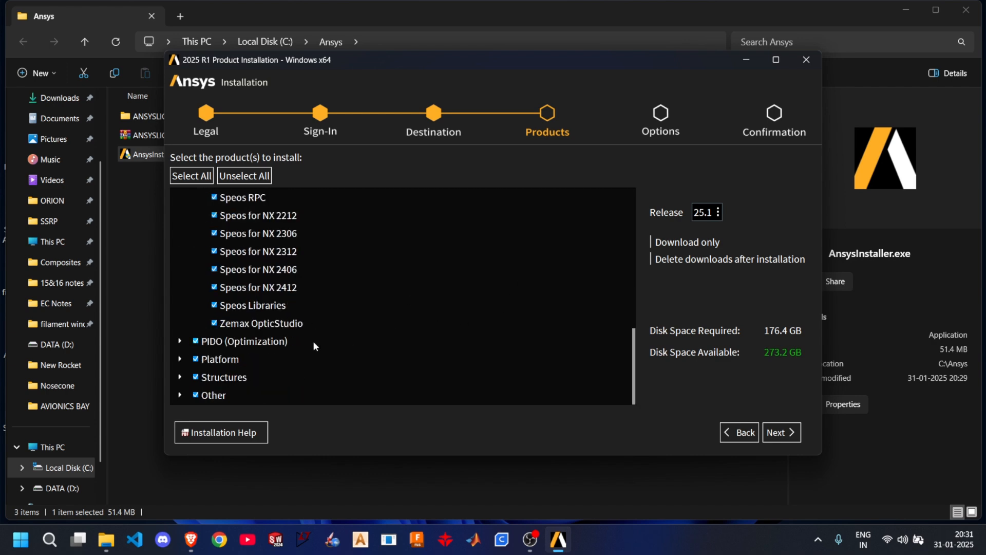
pyautogui.click(179, 378)
pyautogui.click(179, 360)
pyautogui.scroll(-3, 182, 360)
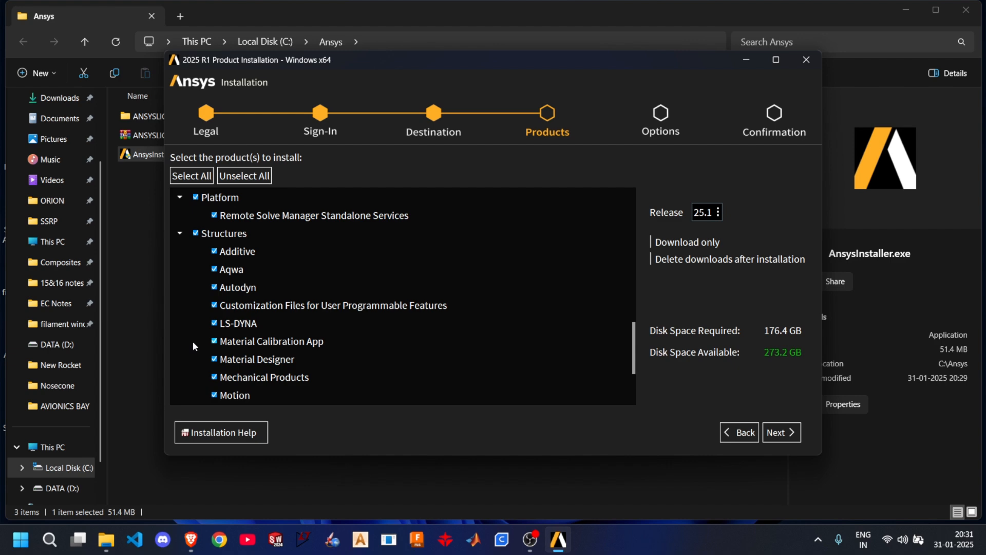
pyautogui.scroll(-3, 193, 345)
pyautogui.click(180, 395)
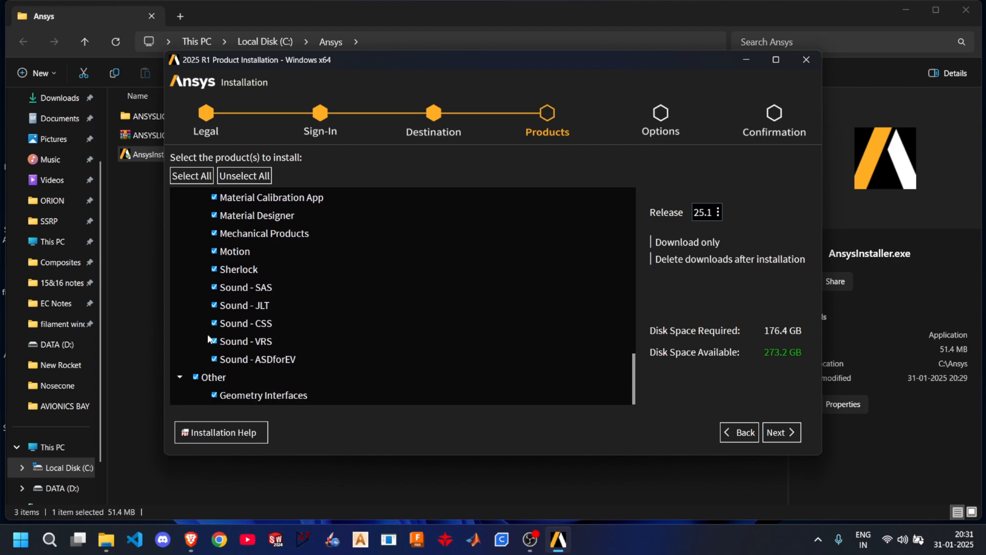
pyautogui.scroll(8, 201, 339)
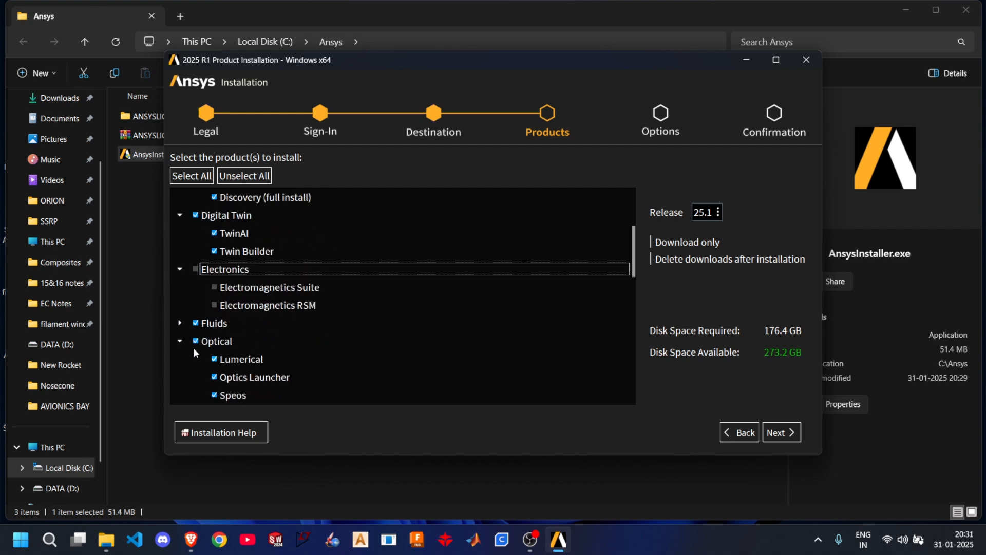
pyautogui.click(196, 341)
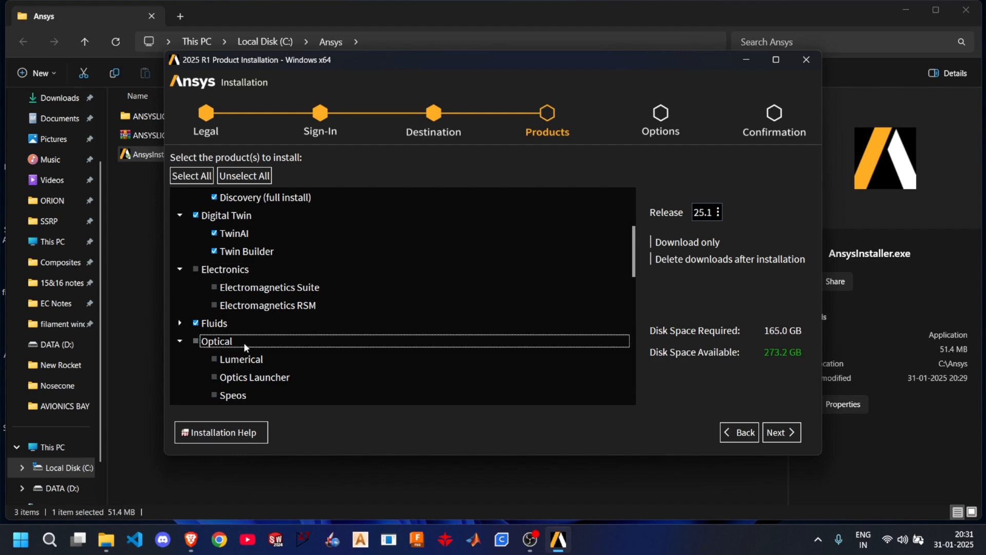
pyautogui.scroll(1, 273, 355)
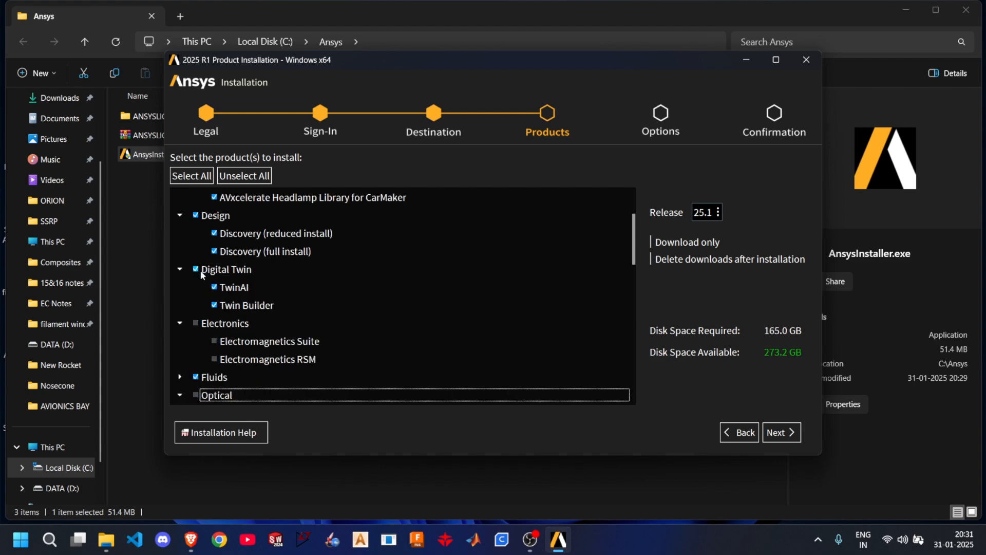
# - Exclude the Autonomy product group from the installation
pyautogui.scroll(2, 217, 287)
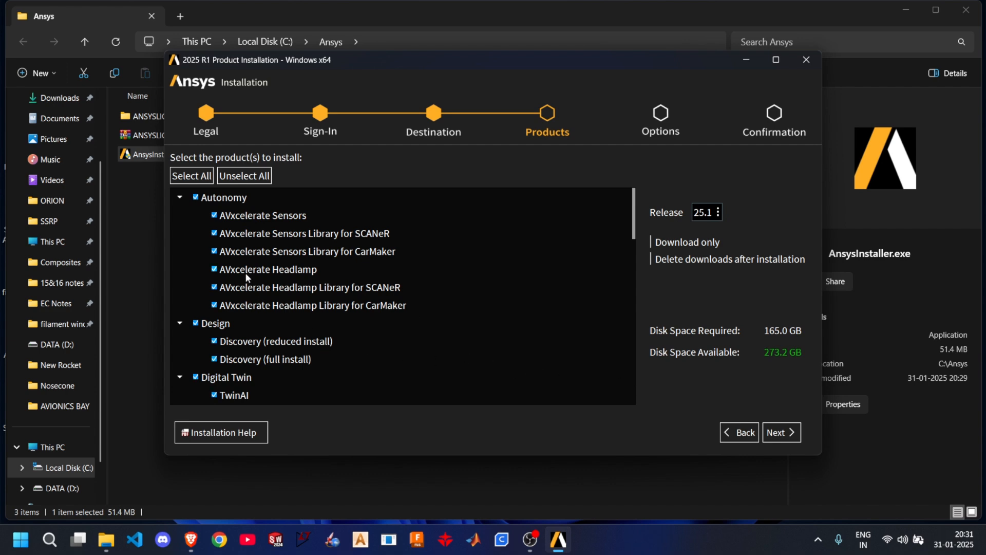
pyautogui.click(196, 199)
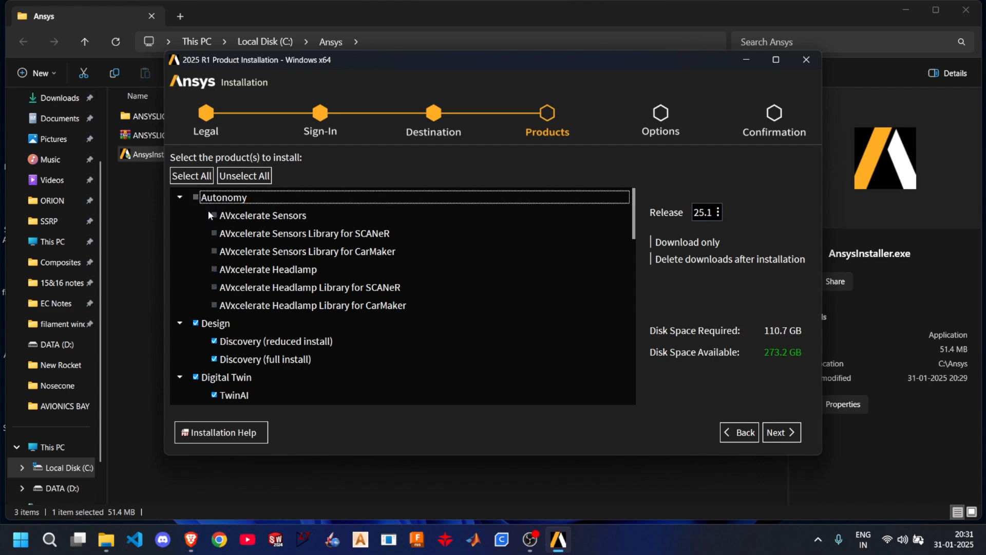
pyautogui.scroll(-2, 256, 341)
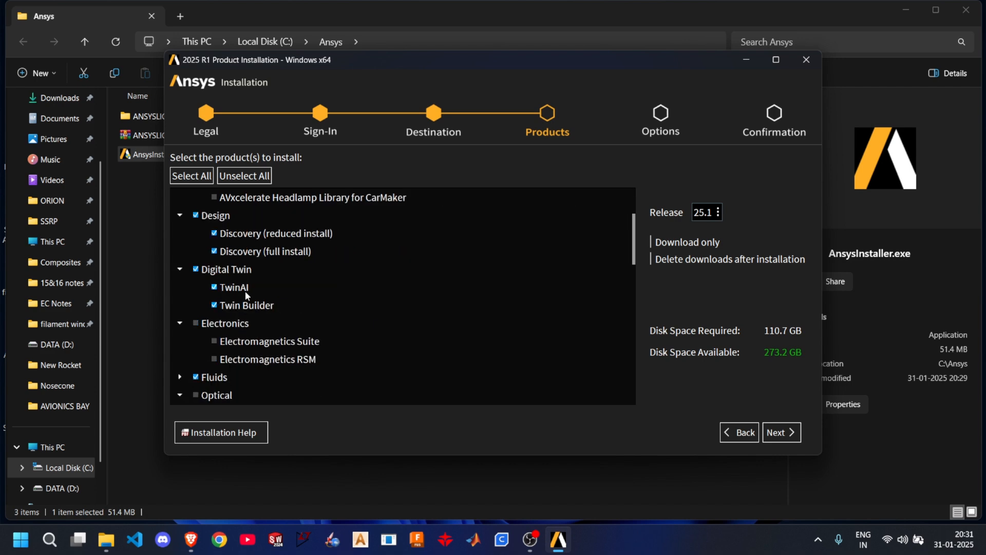
pyautogui.scroll(2, 241, 298)
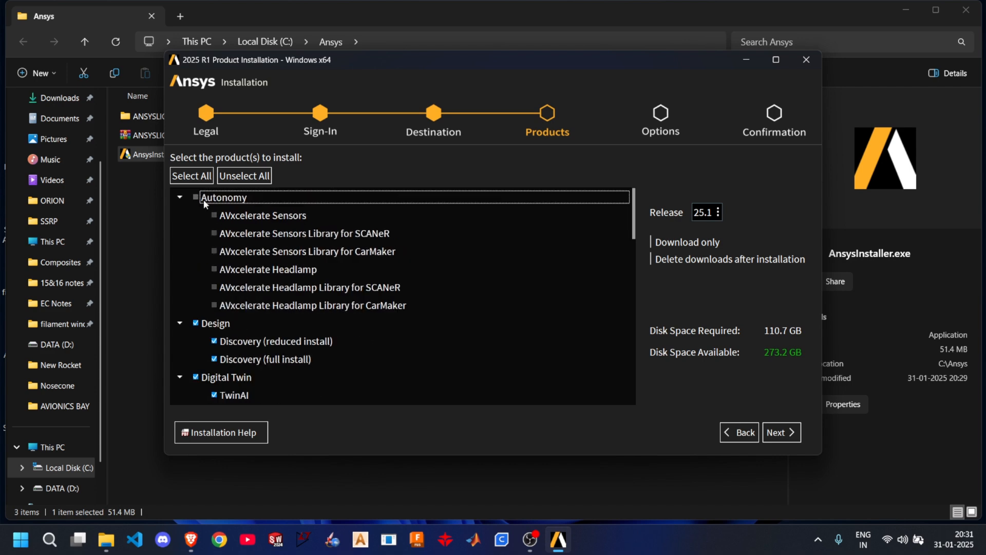
pyautogui.scroll(-15, 232, 279)
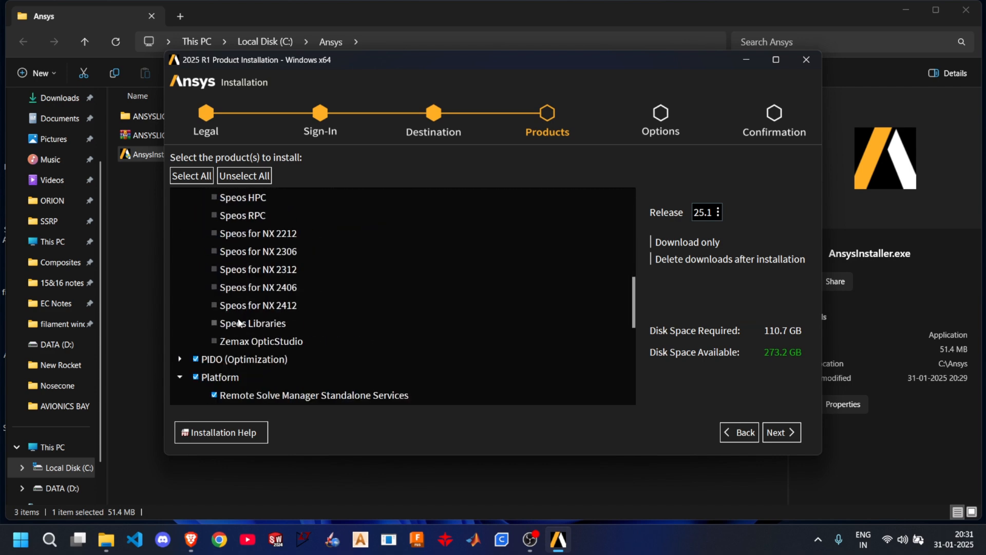
pyautogui.scroll(9, 237, 344)
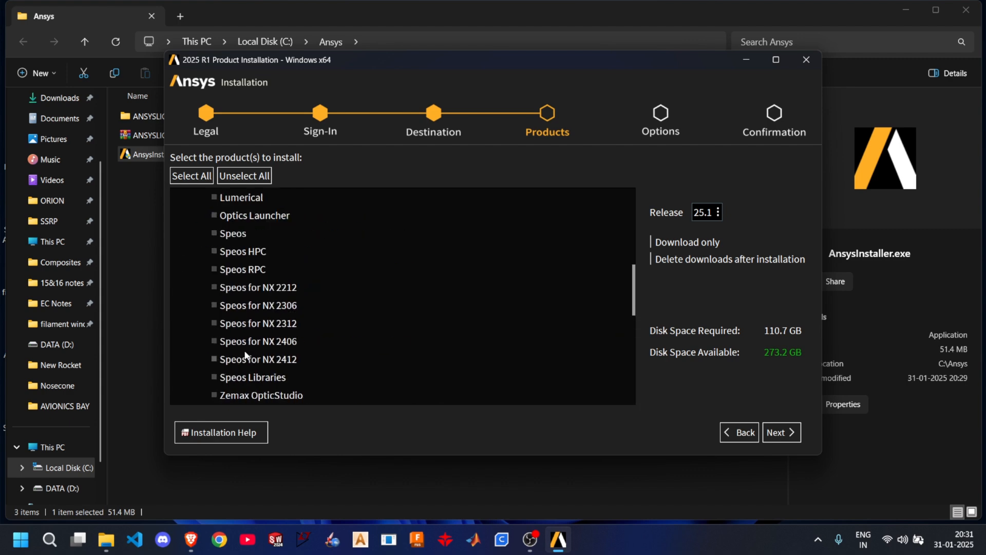
pyautogui.click(195, 287)
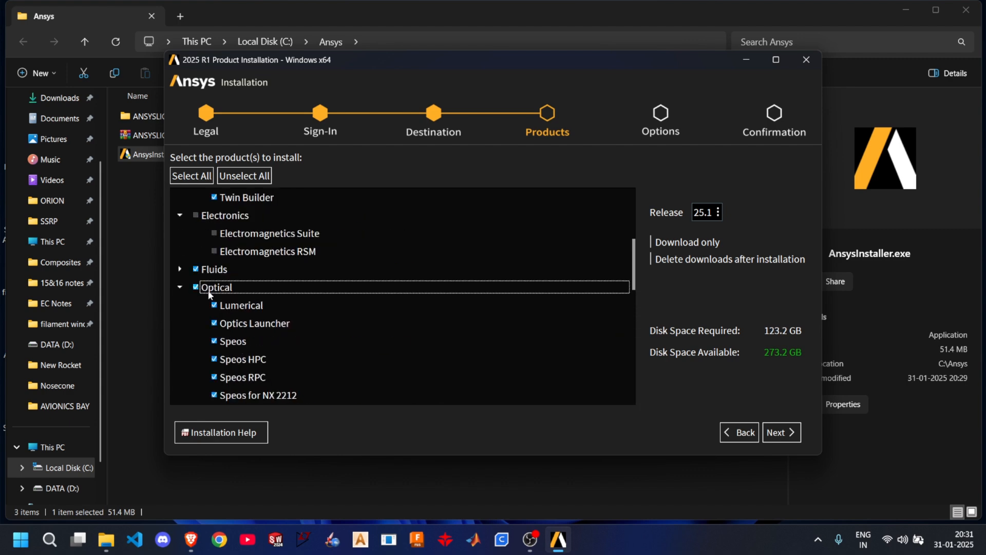
pyautogui.click(195, 288)
pyautogui.scroll(6, 211, 305)
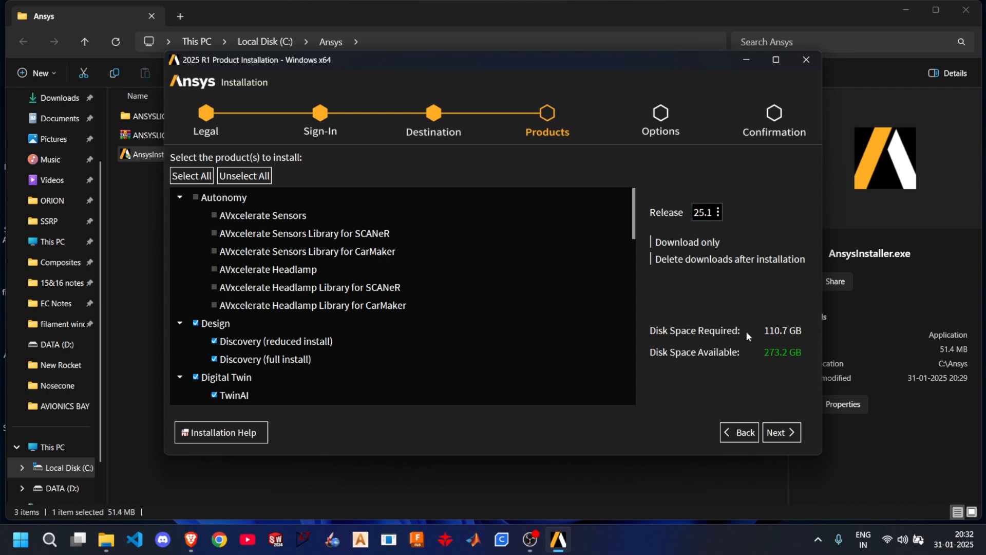
# - Review which product groups are selected for installation, including Design, Digital Twin, Fluids, PIDO, Platform and Structures
pyautogui.scroll(-15, 408, 342)
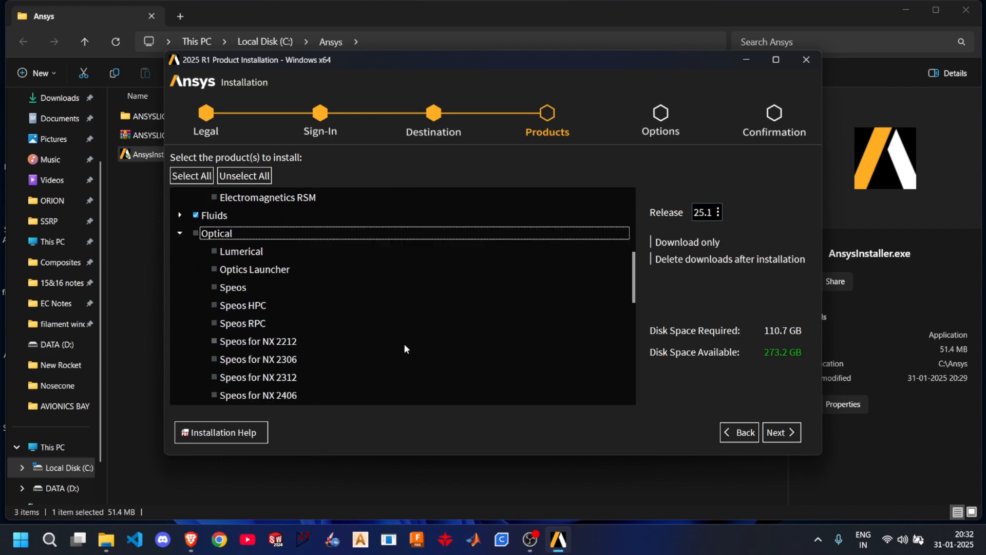
pyautogui.scroll(3, 246, 350)
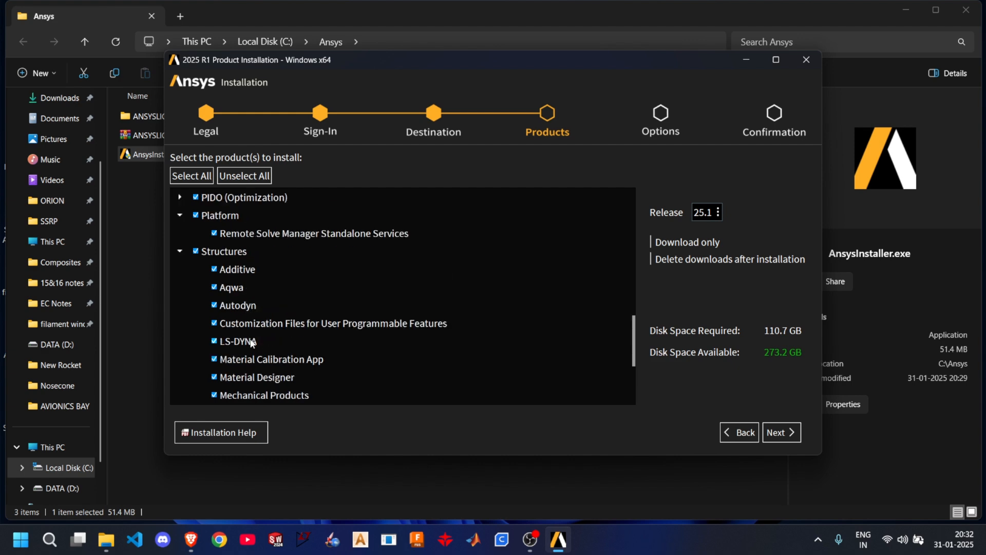
pyautogui.scroll(1, 286, 332)
pyautogui.scroll(1, 287, 326)
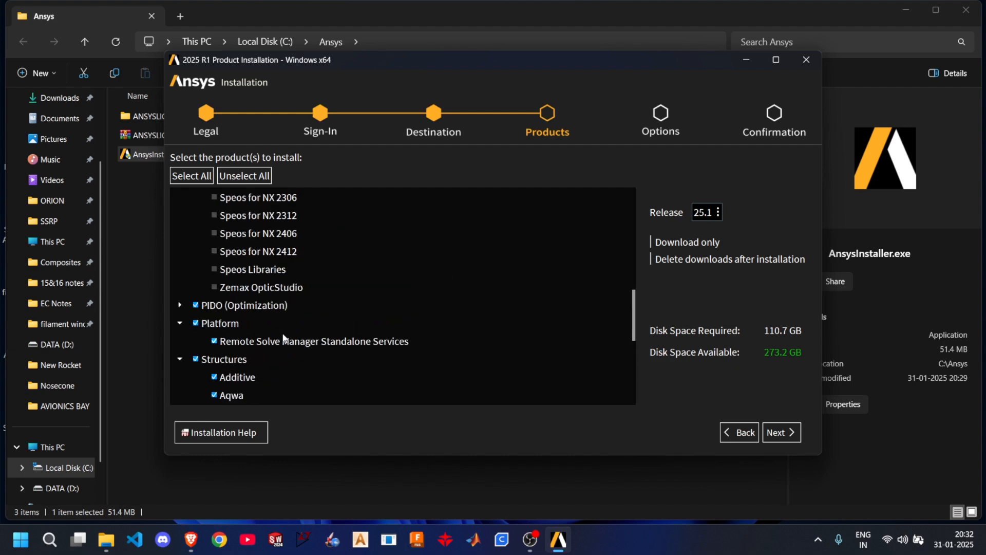
pyautogui.click(180, 306)
pyautogui.scroll(3, 233, 307)
pyautogui.scroll(3, 234, 307)
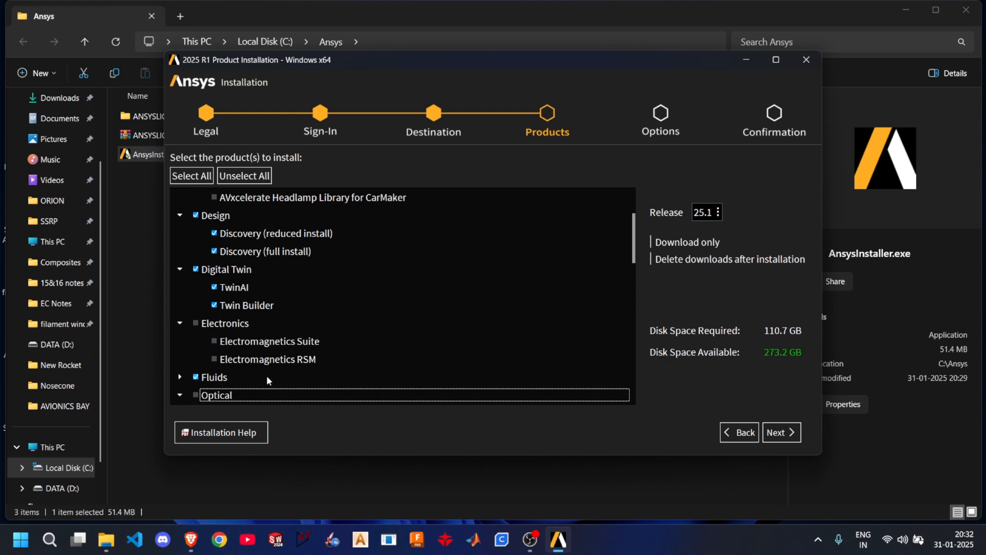
pyautogui.scroll(-1, 252, 344)
pyautogui.scroll(3, 230, 316)
pyautogui.scroll(-5, 230, 319)
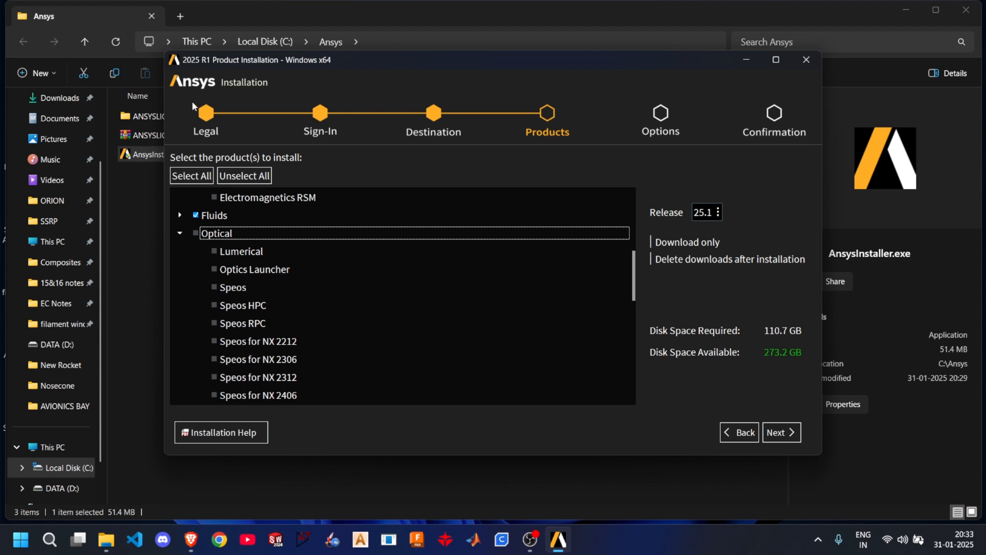
# - Include the Optical and Autonomy product groups in the installation again and confirm the product selection
pyautogui.click(197, 235)
pyautogui.scroll(5, 223, 270)
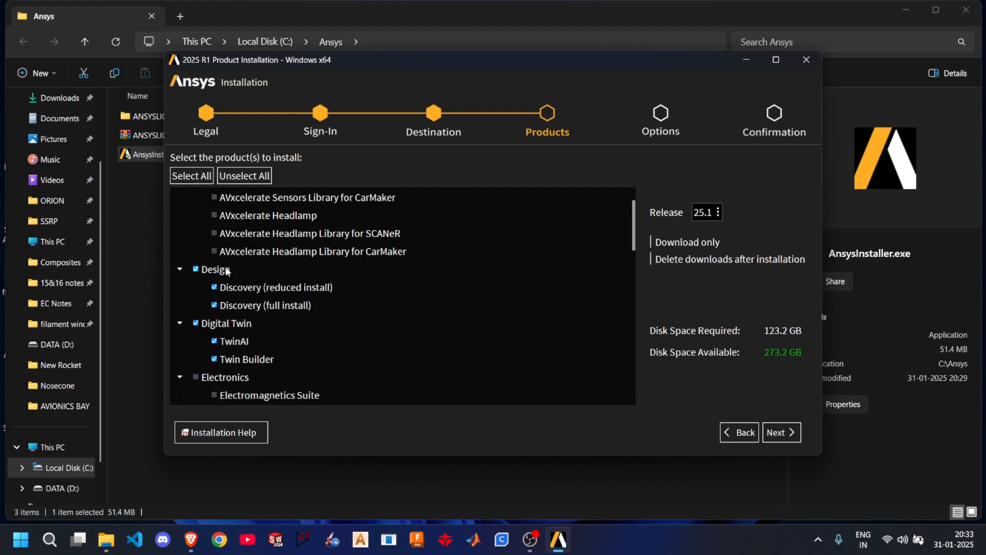
pyautogui.scroll(1, 211, 251)
pyautogui.click(196, 198)
pyautogui.scroll(-4, 239, 260)
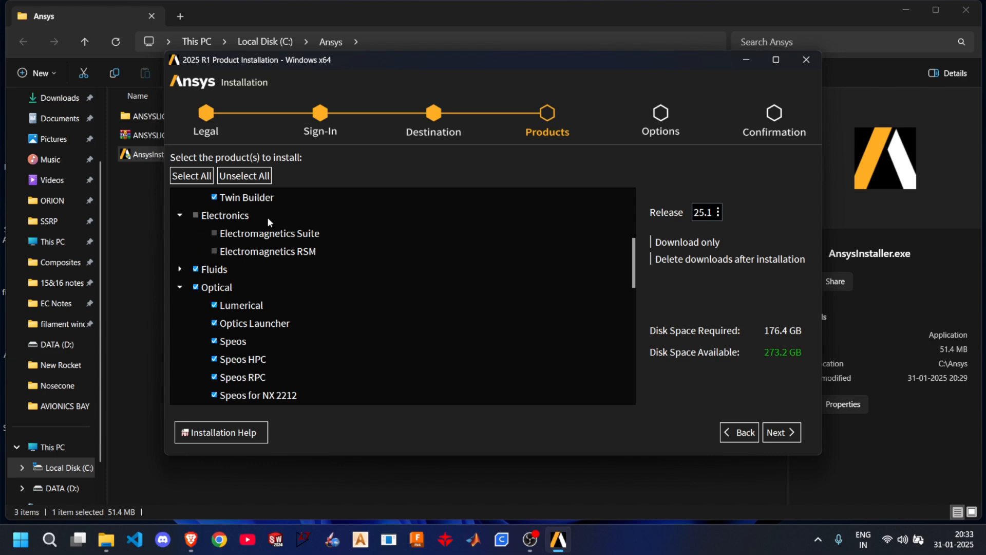
pyautogui.scroll(-9, 231, 217)
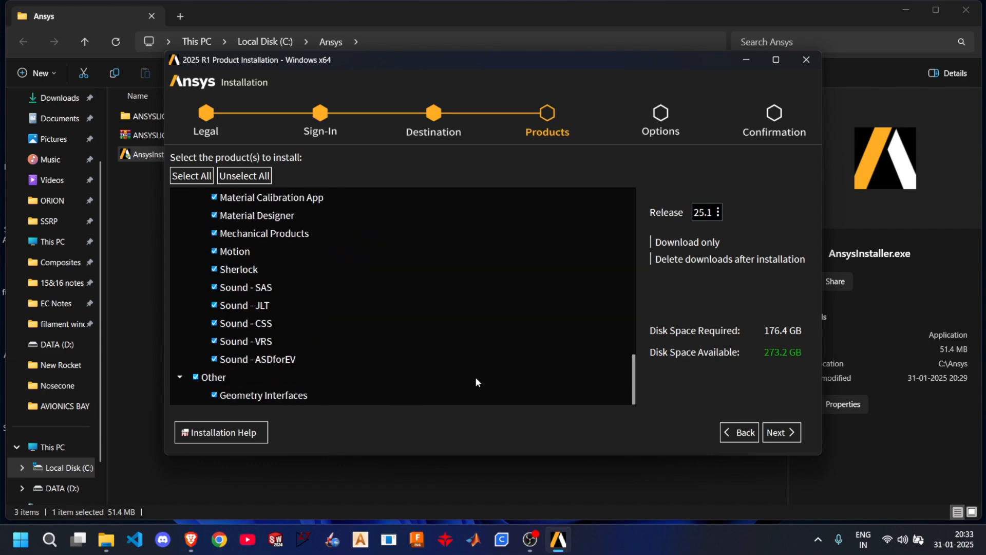
pyautogui.click(788, 437)
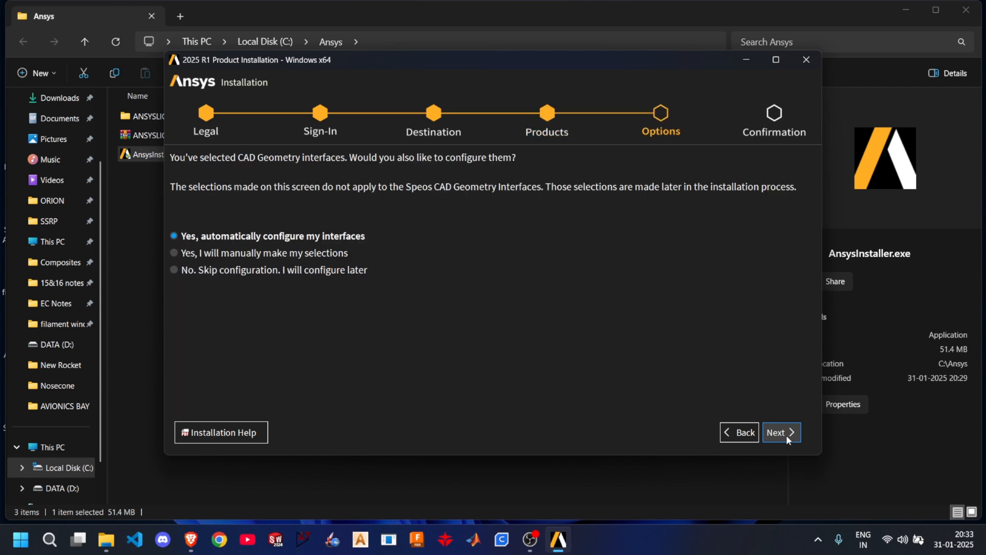
# - Keep automatic configuration of the CAD geometry interfaces, accept the detected list, and skip the Speos CAD configuration
pyautogui.click(787, 437)
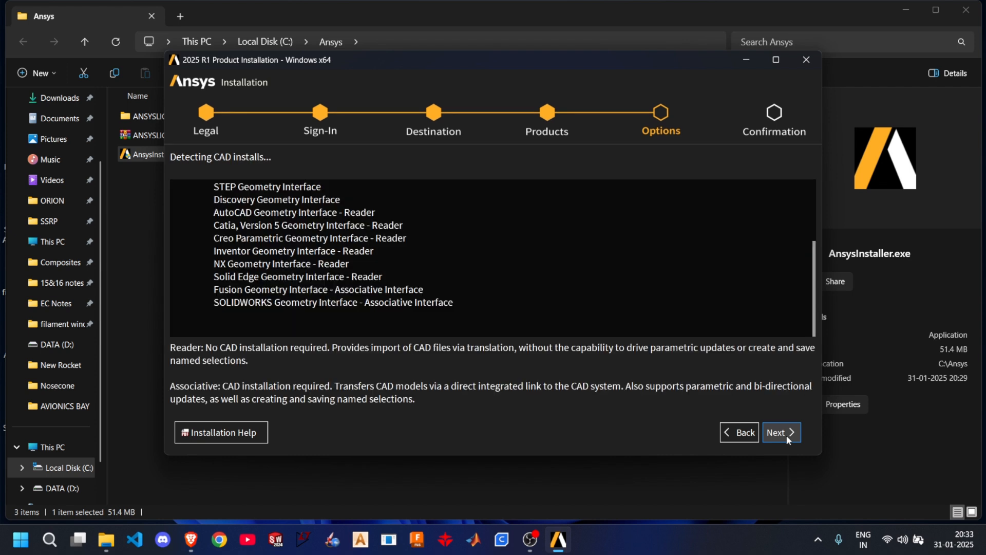
pyautogui.click(787, 435)
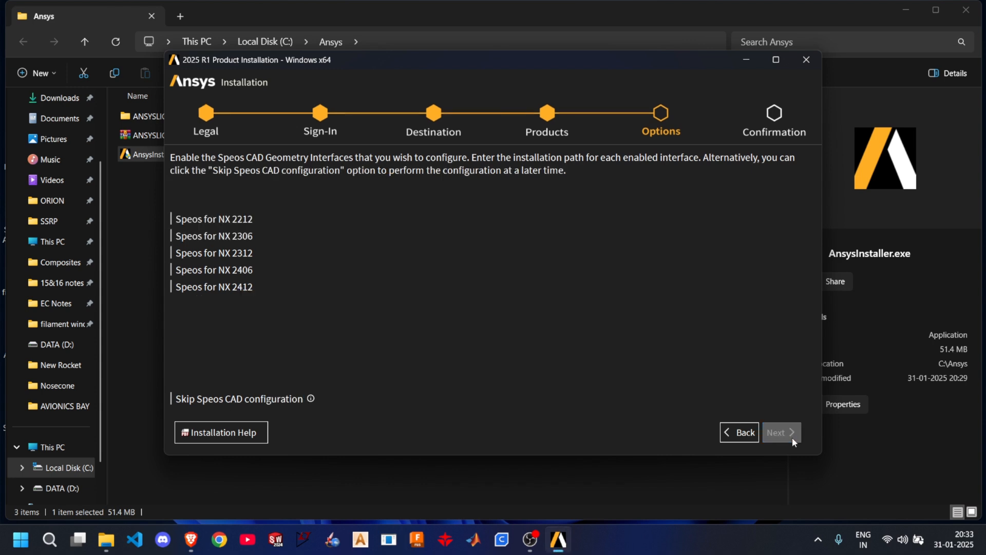
pyautogui.click(231, 219)
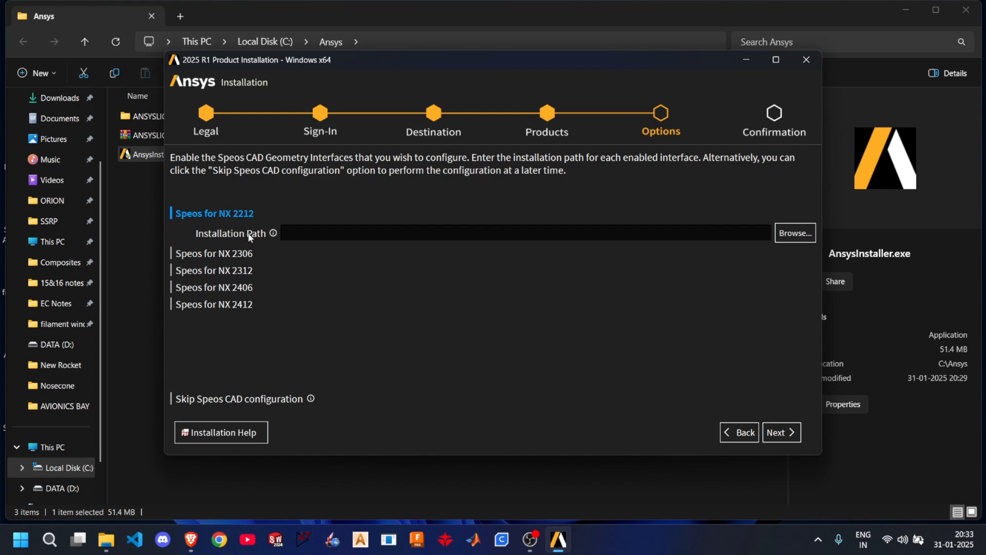
pyautogui.click(239, 220)
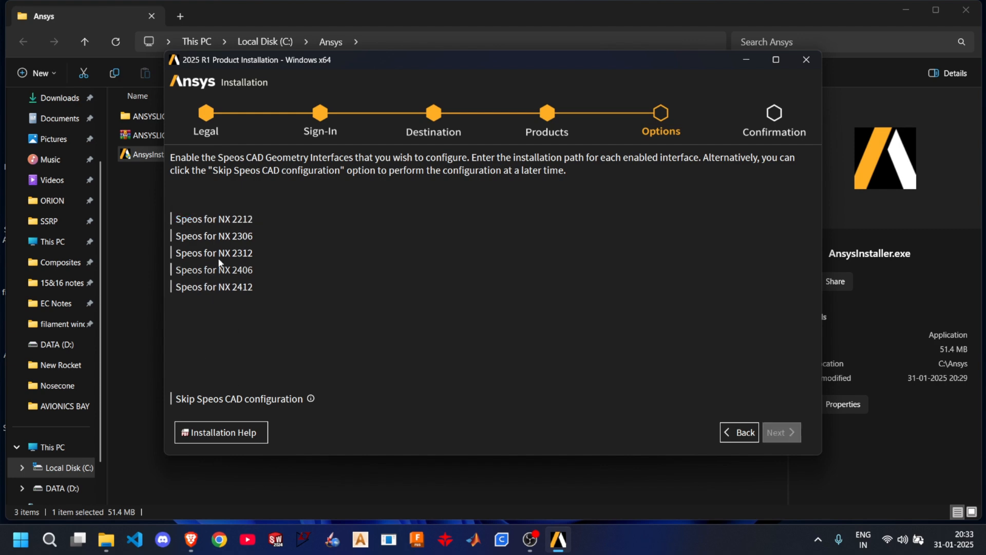
pyautogui.click(238, 402)
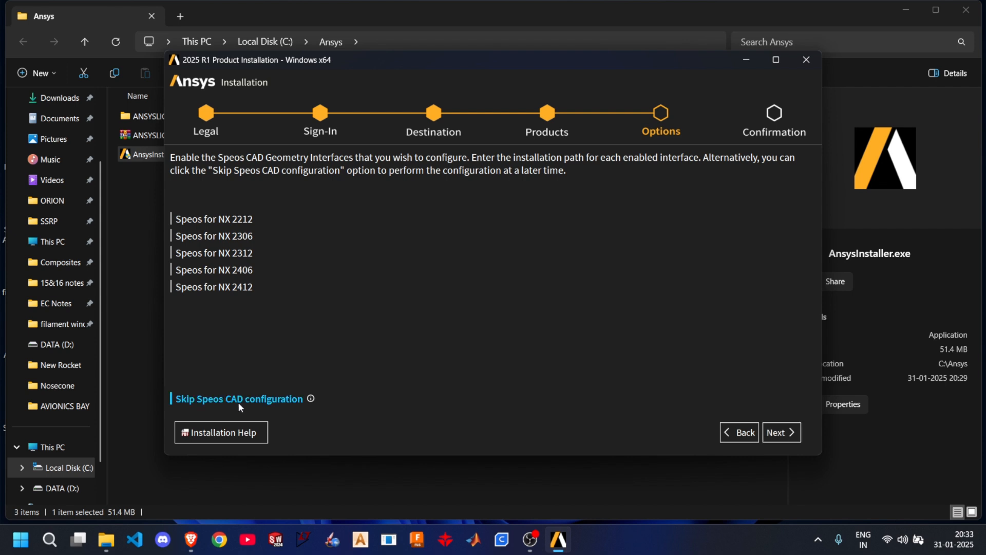
pyautogui.click(774, 441)
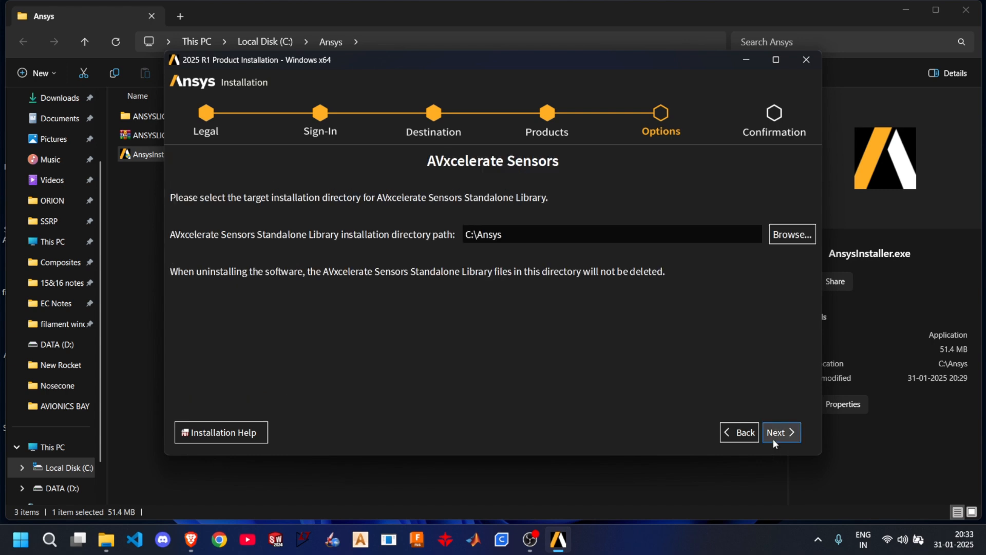
# - Keep C:\Ansys as the AVxcelerate Sensors directory and leave the SCANeR library directories for Sensors and Headlamp empty
pyautogui.click(782, 437)
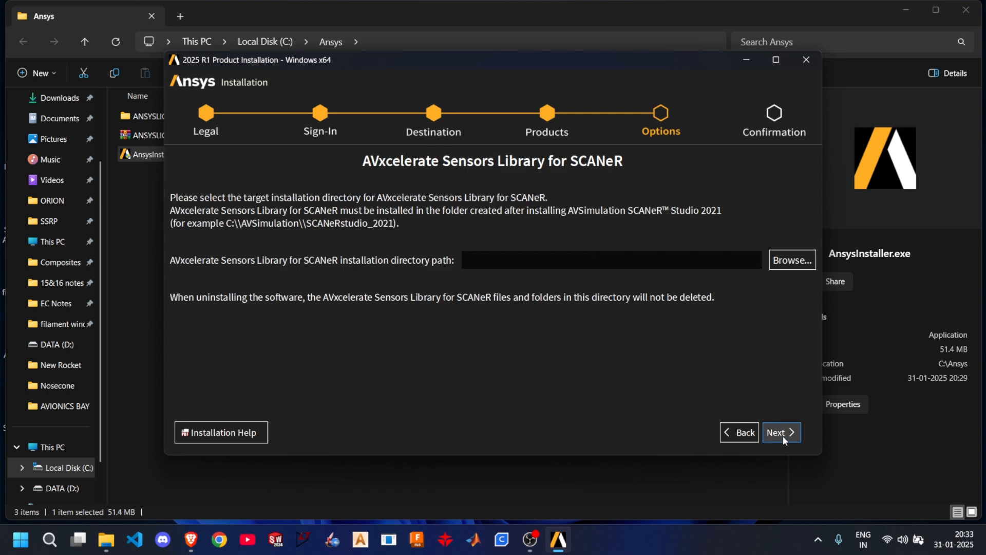
pyautogui.click(780, 433)
pyautogui.click(781, 432)
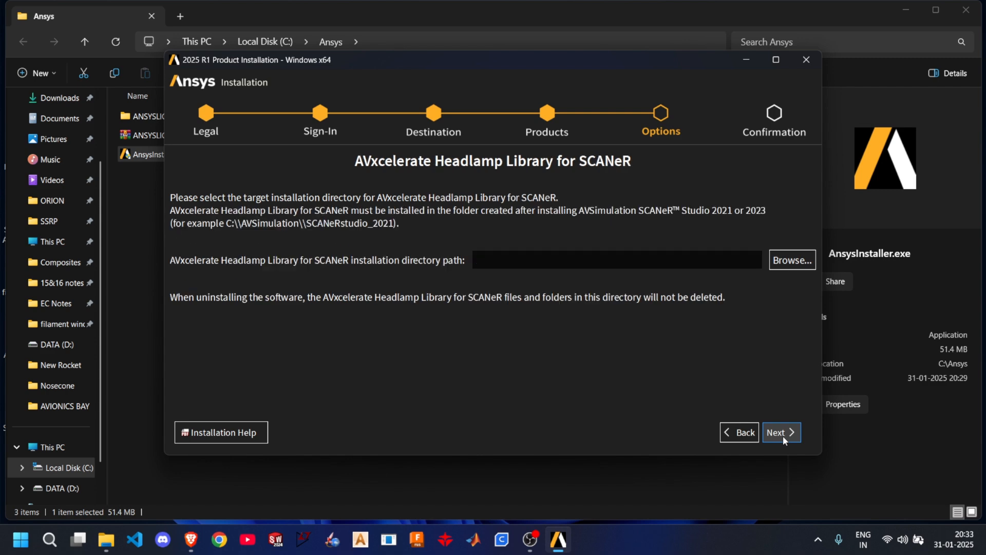
pyautogui.click(781, 433)
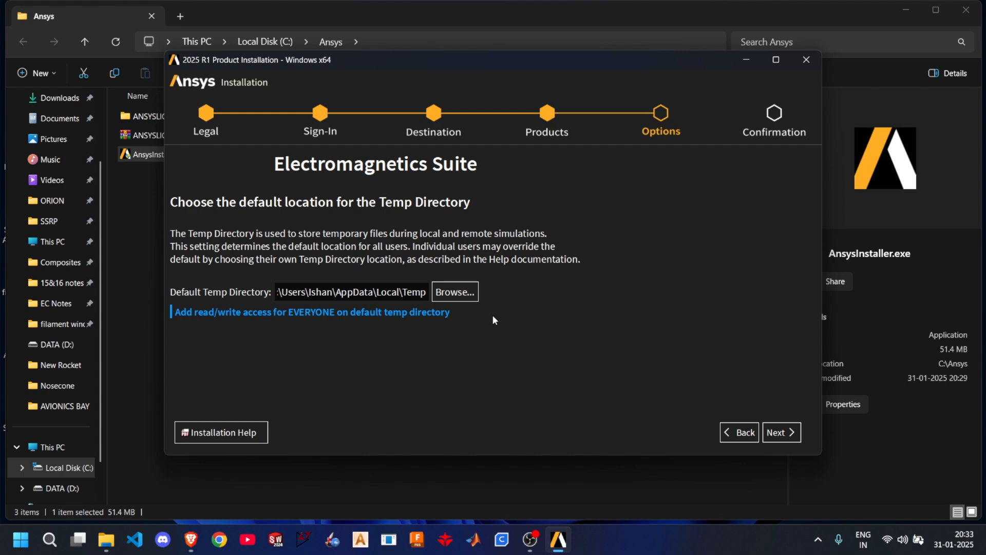
# - Accept the default Electromagnetics Suite temp directory, Lumerical firewall exceptions and Optics Launcher options, and start the installation
pyautogui.click(778, 432)
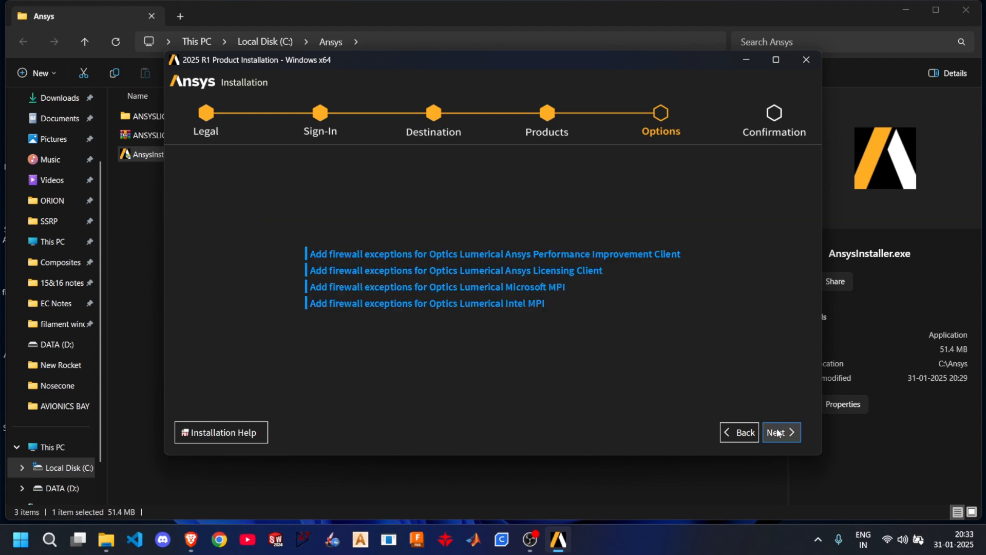
pyautogui.click(777, 432)
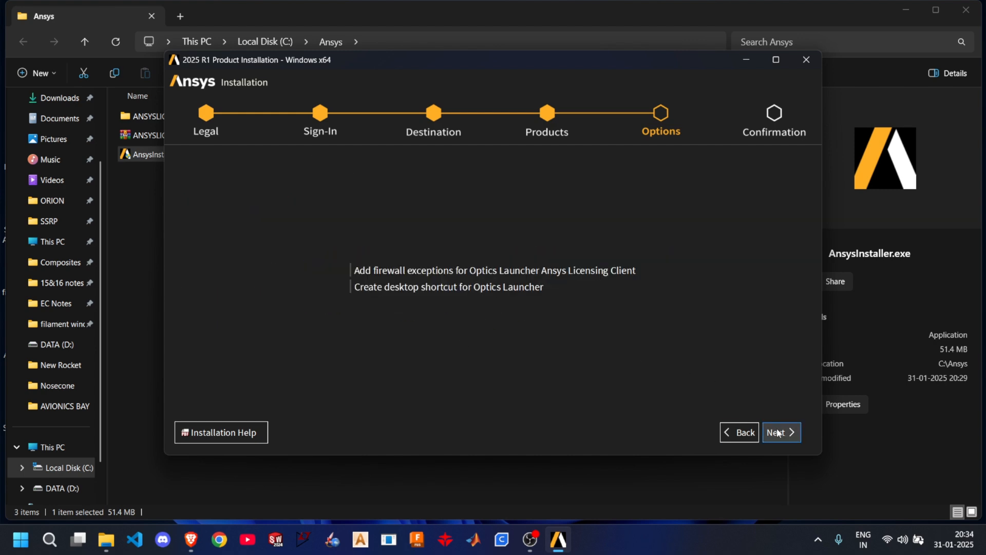
pyautogui.click(777, 432)
pyautogui.click(777, 433)
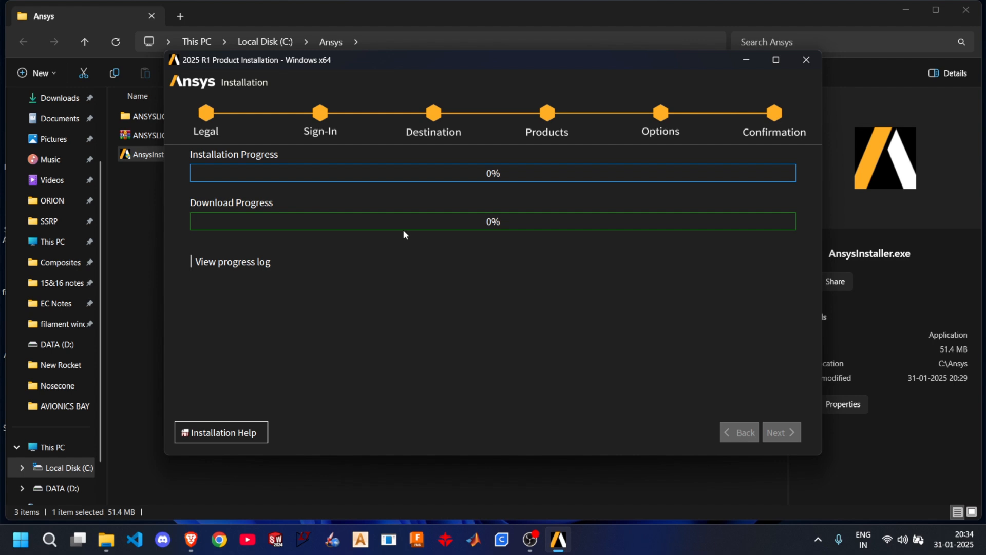
pyautogui.click(143, 200)
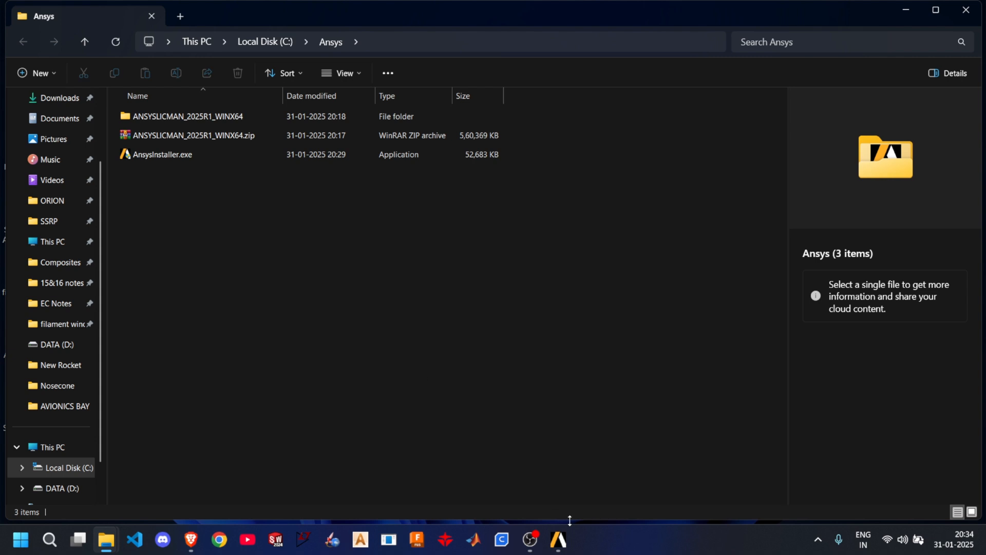
pyautogui.moveTo(569, 539)
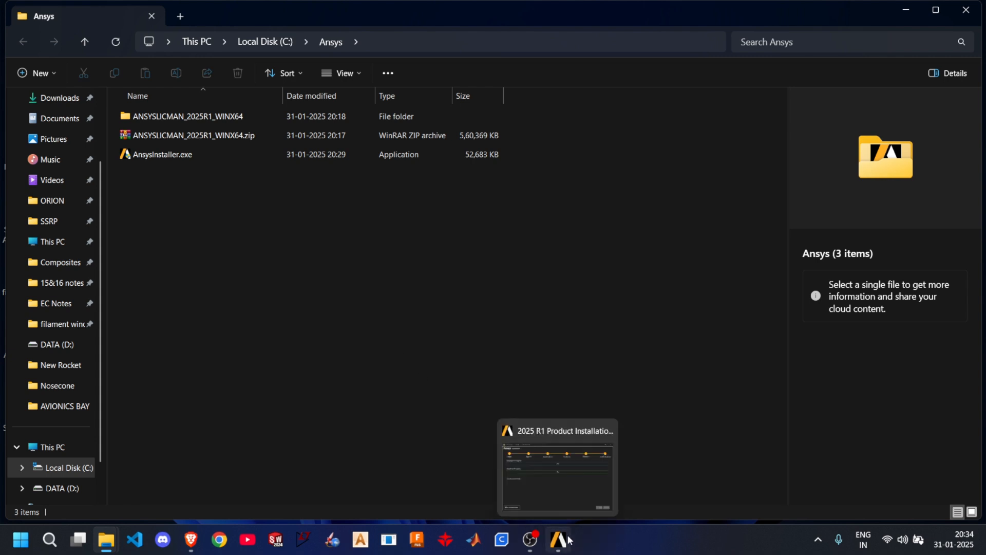
pyautogui.click(555, 483)
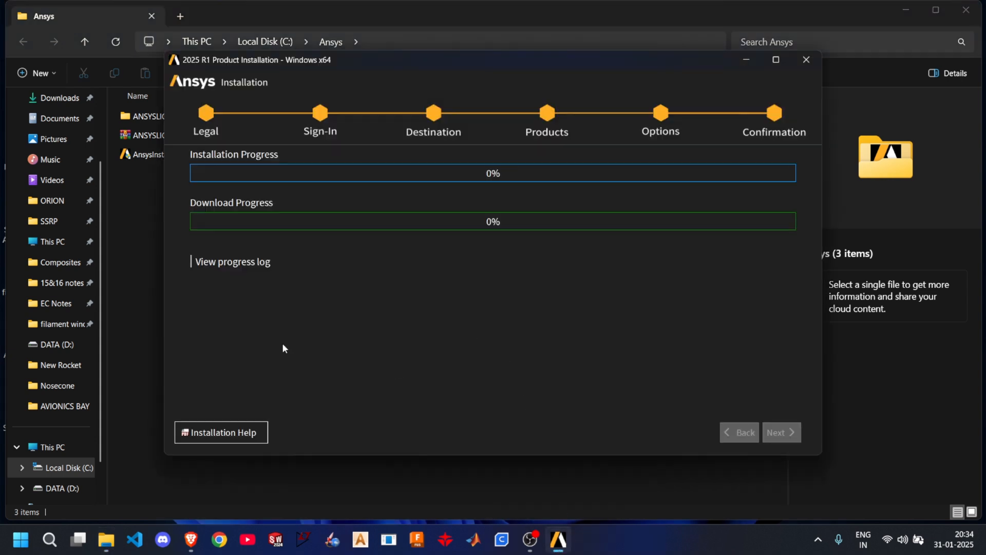
# - Minimize the installer and open the WhatsApp image of the Licensing Settings 2025 R1 window from the Downloads folder
pyautogui.click(745, 60)
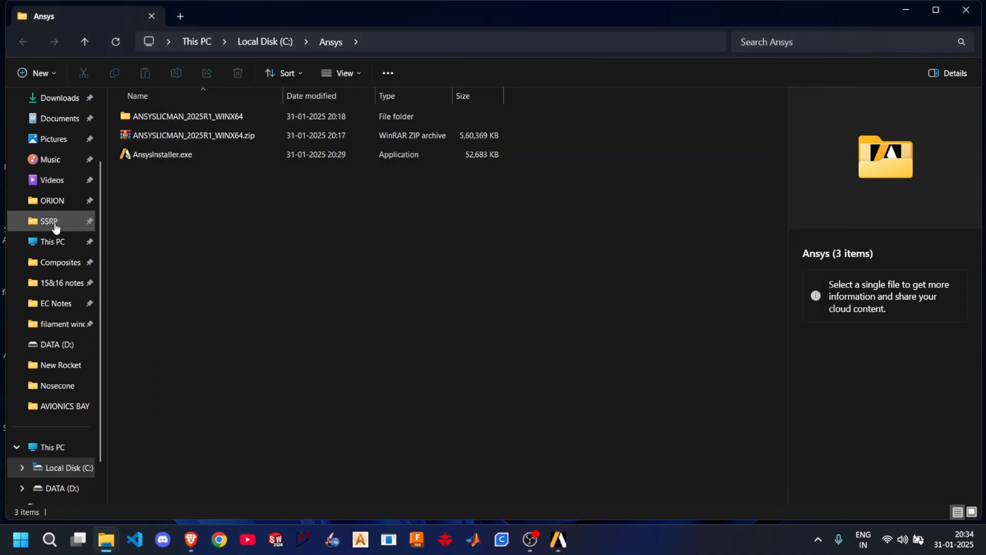
pyautogui.scroll(2, 50, 231)
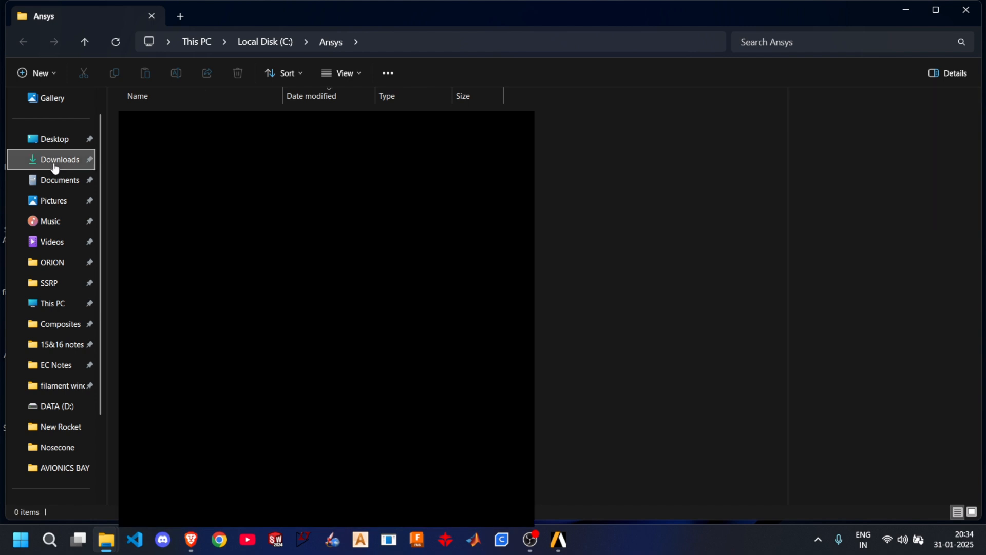
pyautogui.click(54, 160)
pyautogui.doubleClick(200, 151)
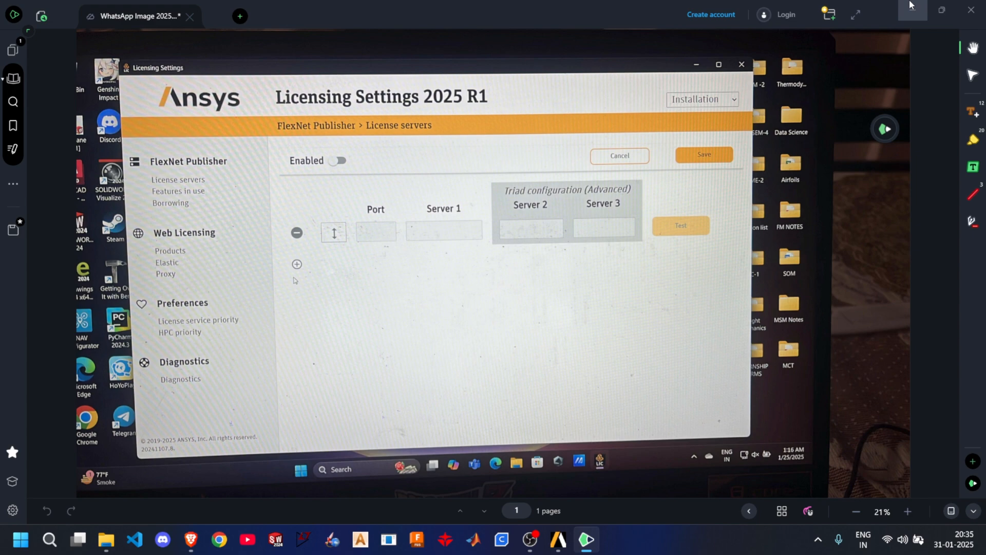
# - Switch back to the Ansys installer to check the installation and download progress
pyautogui.click(571, 544)
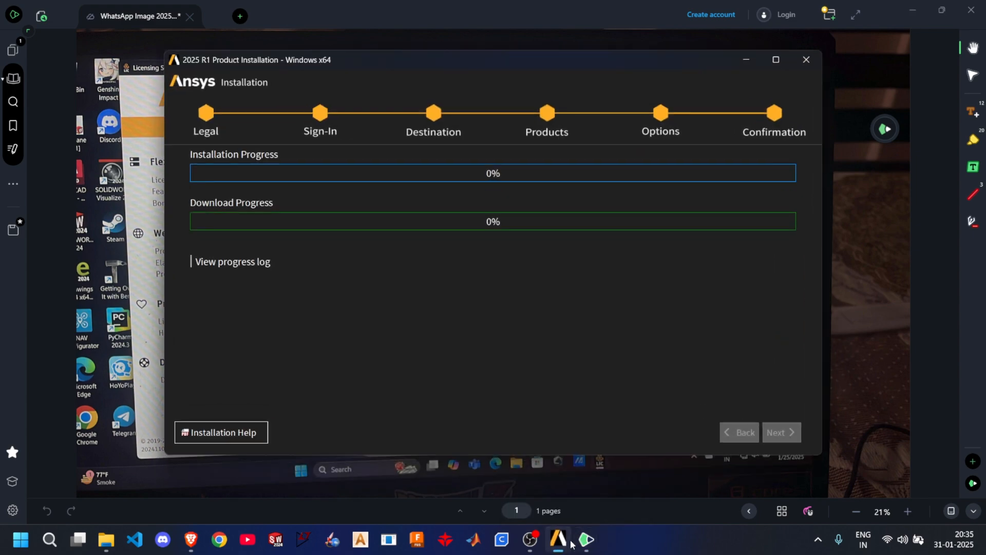
pyautogui.click(534, 544)
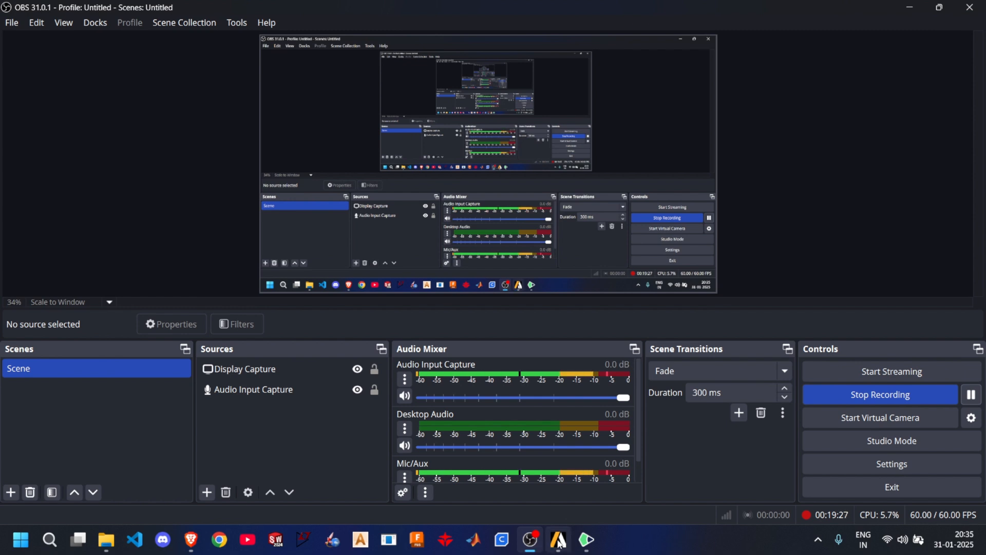
pyautogui.click(559, 543)
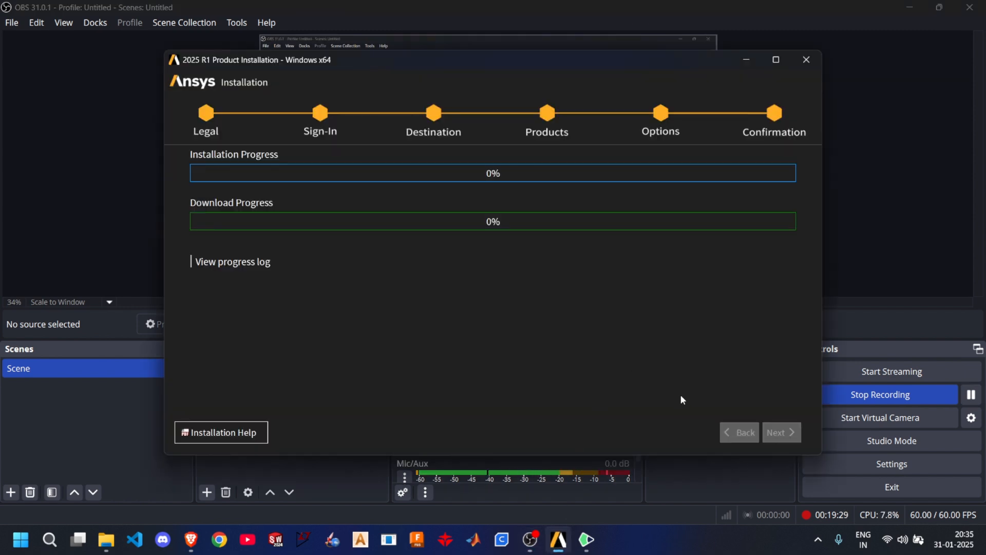